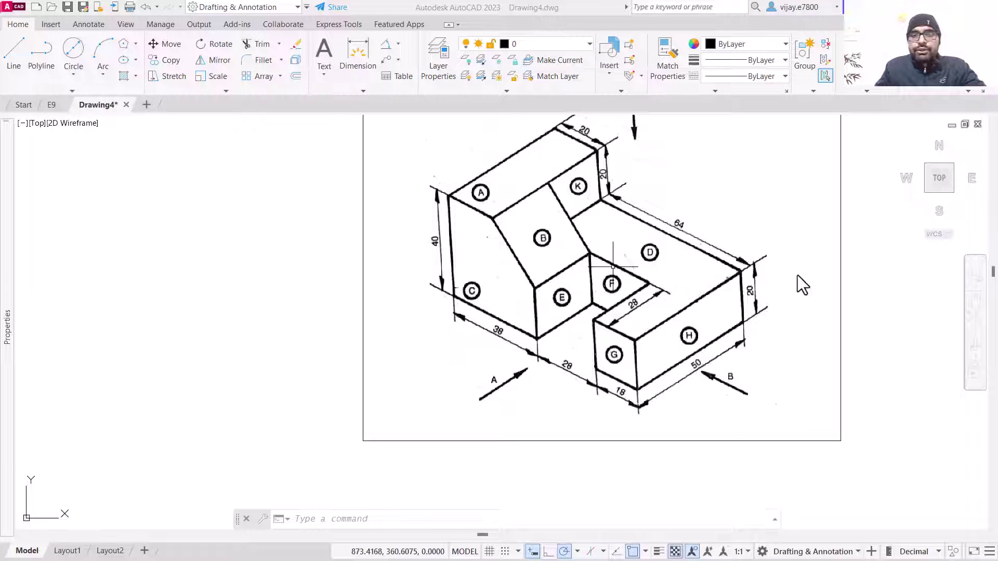
Step: Turn on the grid display in the drawing area
left_click(866, 241)
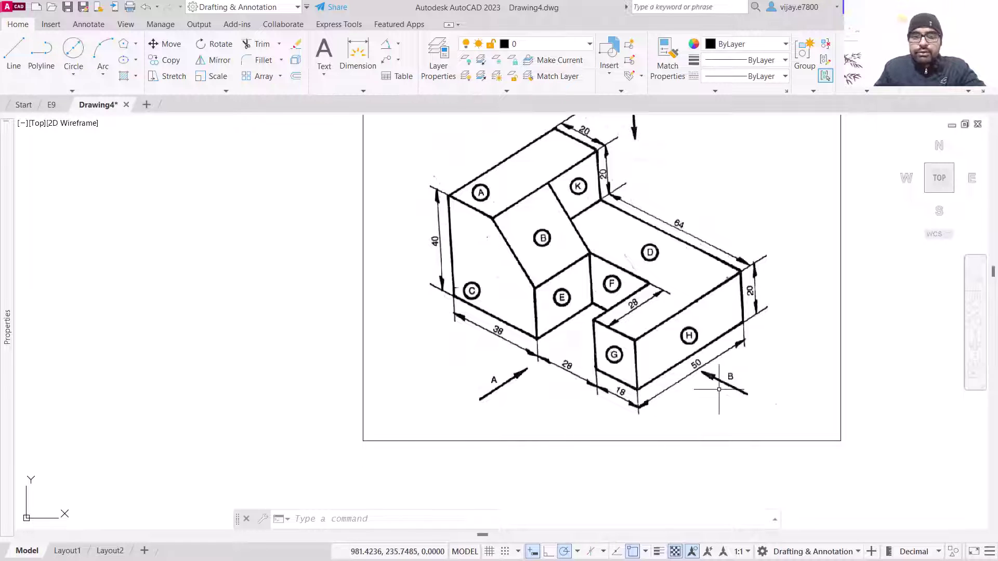
scroll(642, 294, "down", 2)
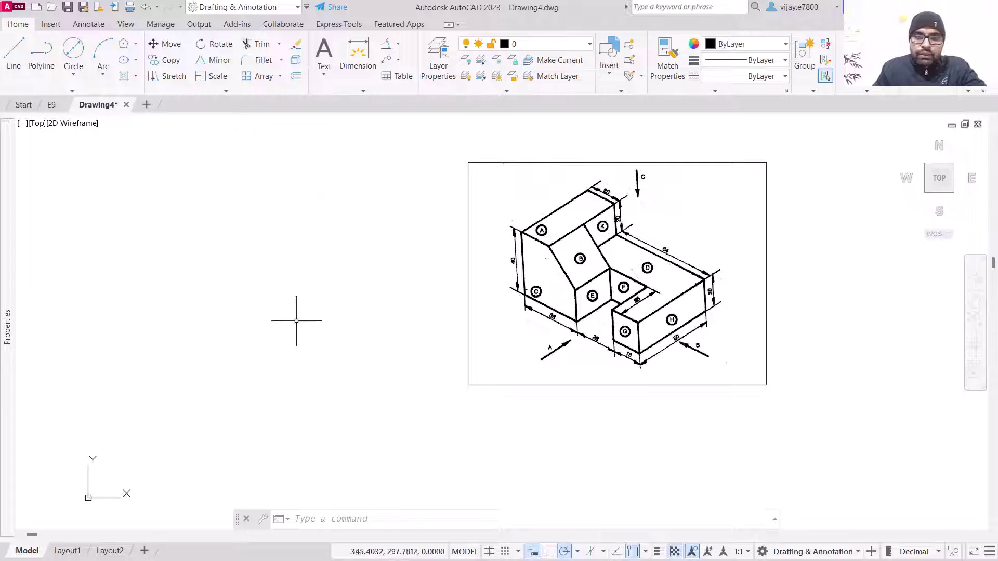
left_click(487, 554)
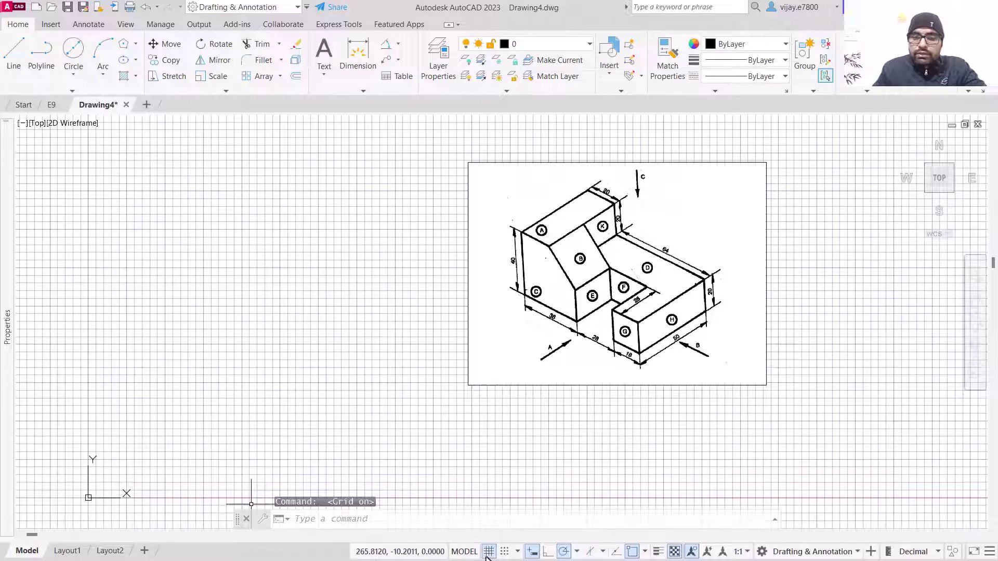
scroll(256, 468, "down", 2)
middle_click_drag(257, 468, 421, 343)
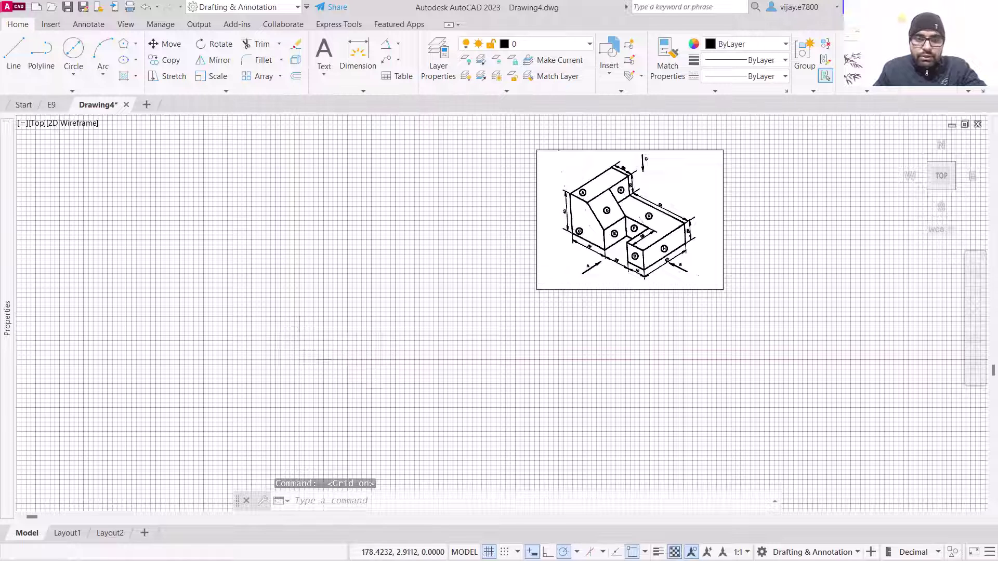
scroll(348, 360, "up", 2)
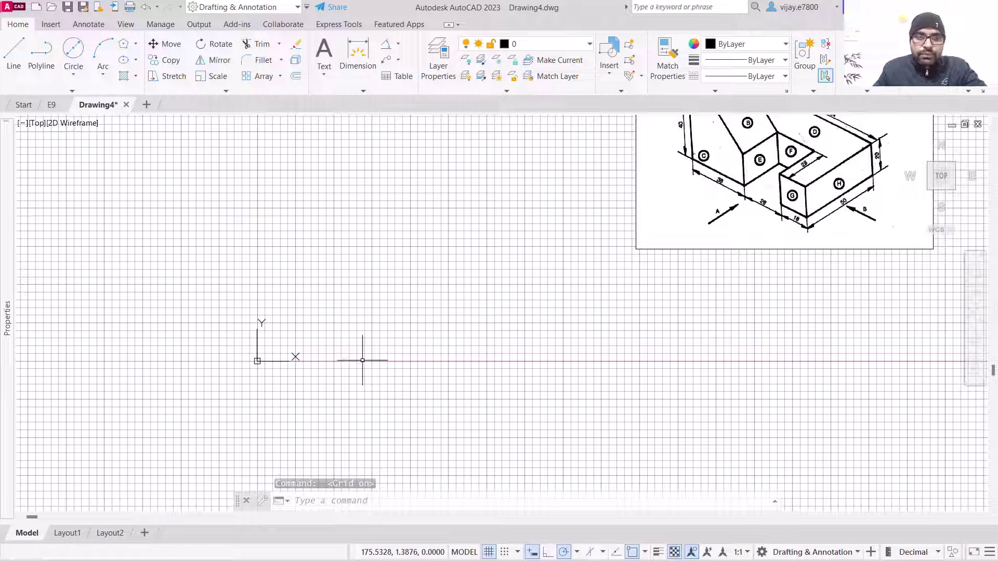
Step: Draw a horizontal and a vertical construction line through the origin 0,0
left_click(71, 93)
left_click(43, 104)
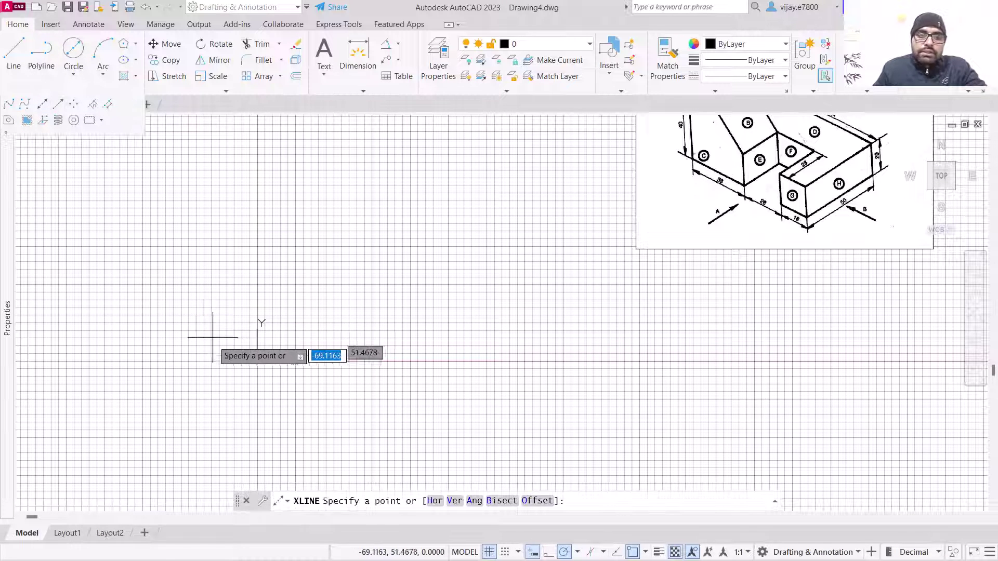
type("0")
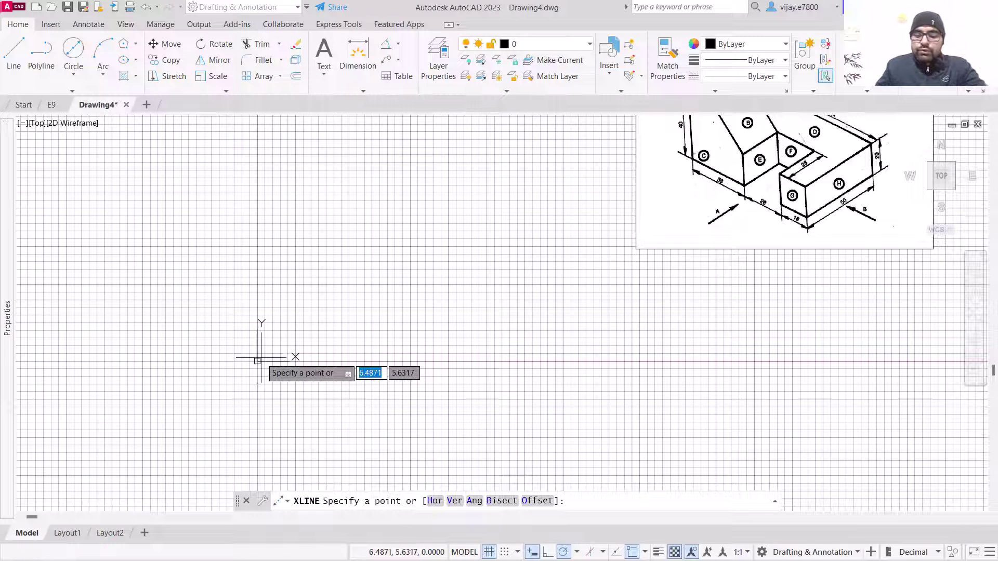
key("Tab")
type("0")
key("Return")
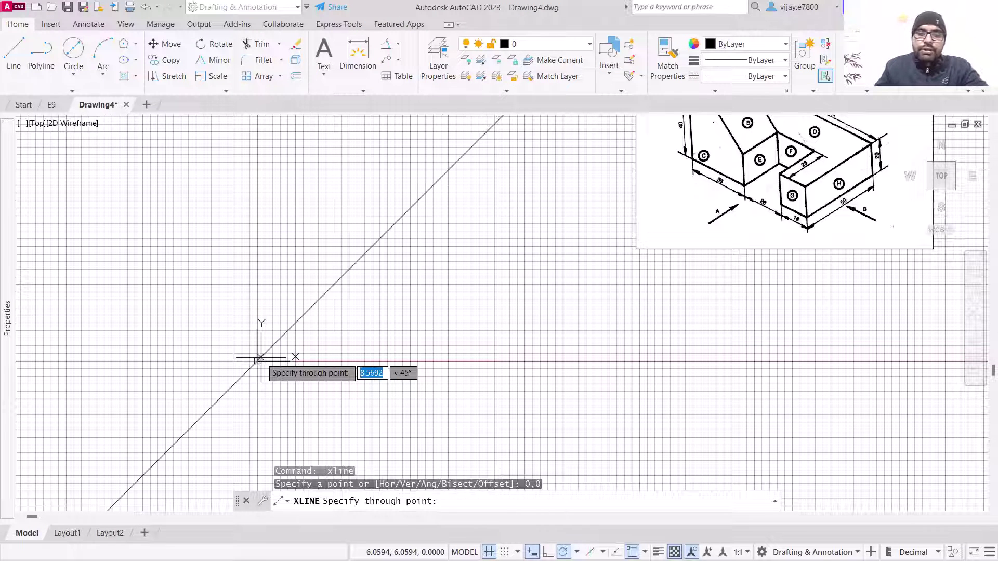
left_click(320, 361)
left_click(258, 266)
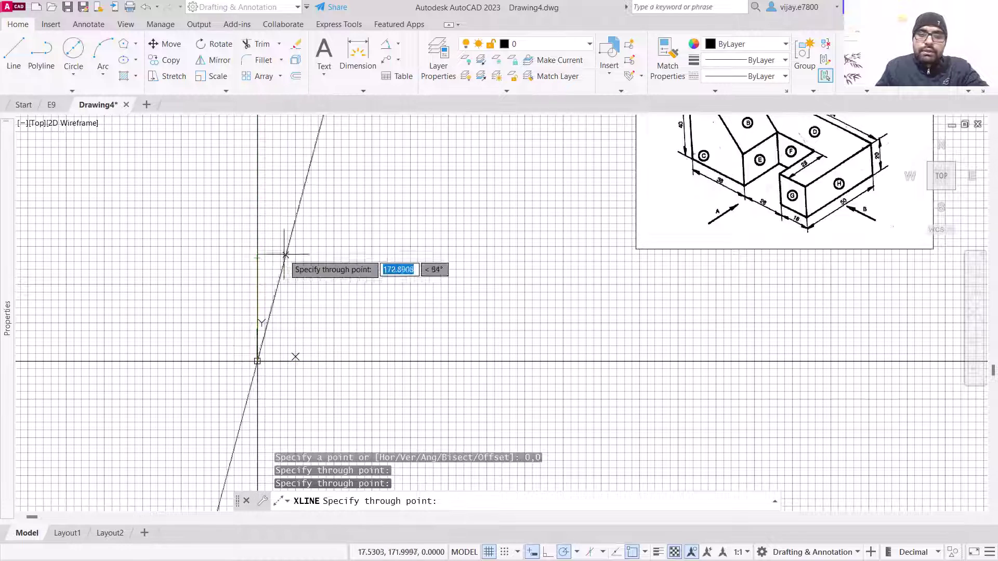
key("Return")
Step: Examine the isometric reference drawing's faces, view direction arrows and base dimensions
scroll(322, 288, "down", 2)
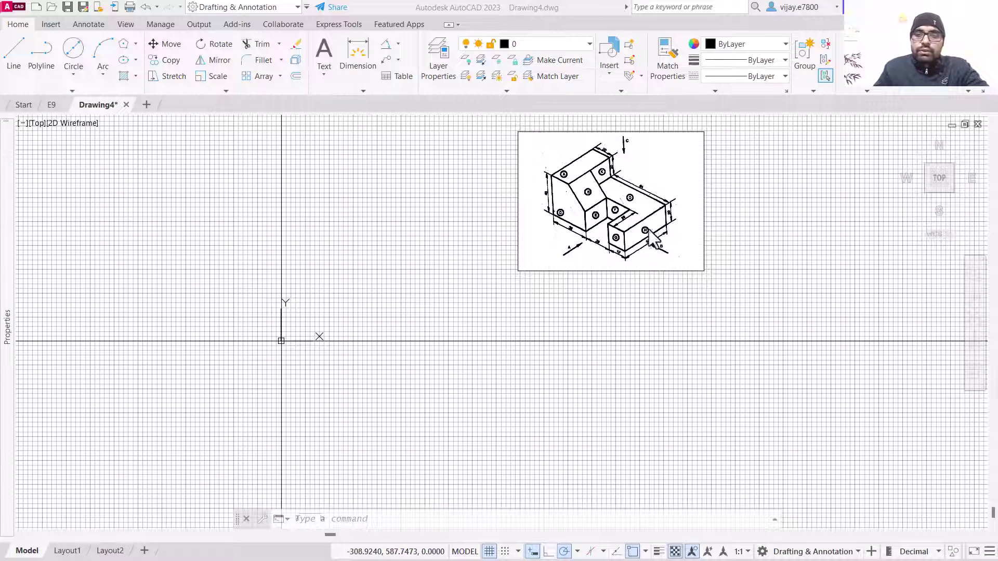
scroll(576, 248, "up", 4)
middle_click(541, 242)
middle_click(542, 242)
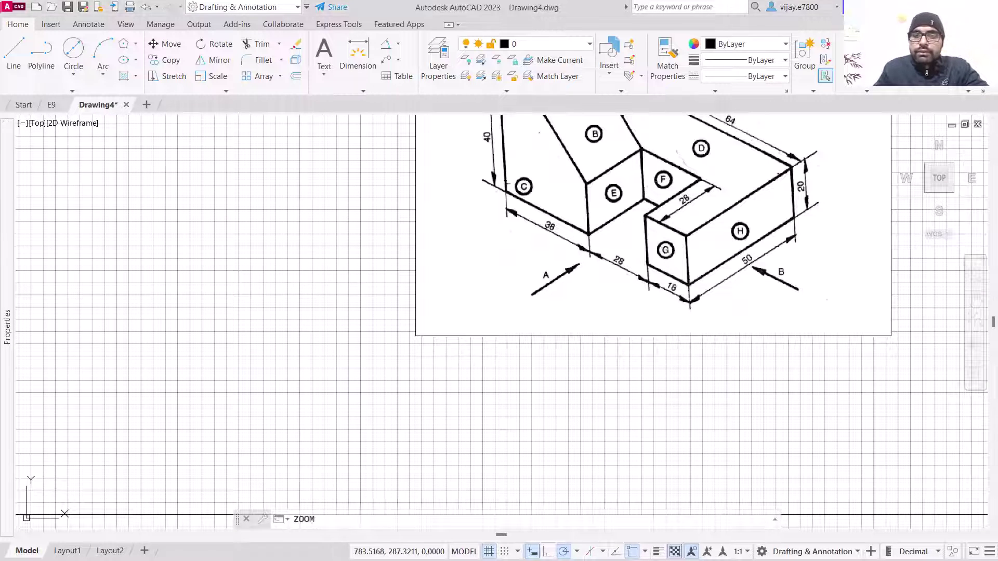
scroll(534, 217, "up", 5)
middle_click_drag(405, 188, 269, 360)
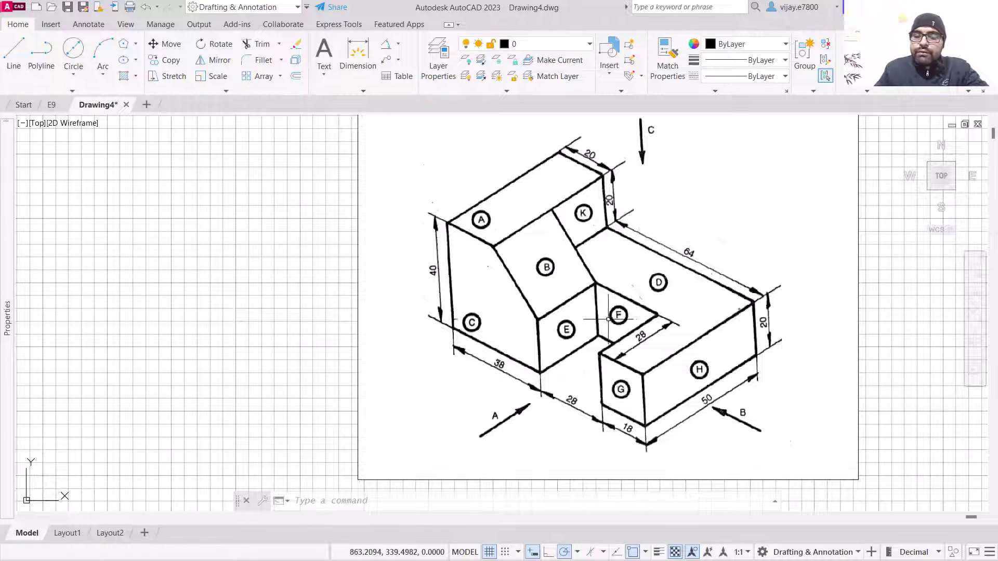
scroll(620, 395, "down", 4)
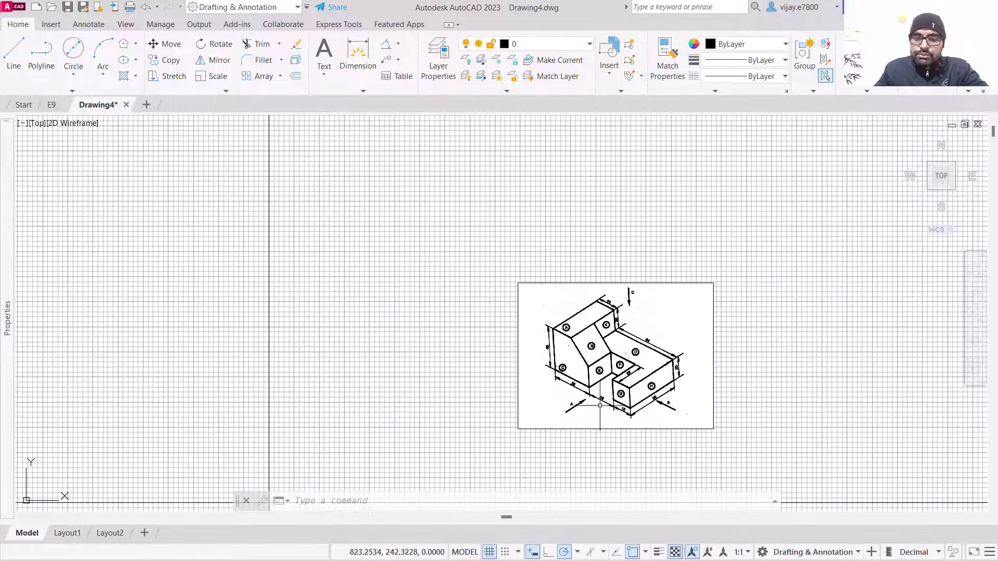
scroll(598, 400, "up", 6)
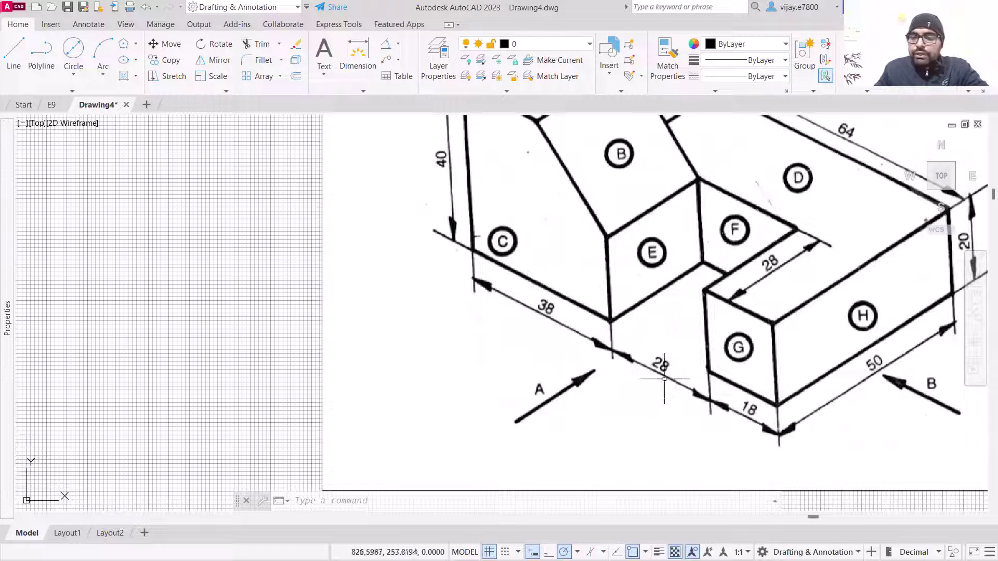
scroll(644, 352, "down", 5)
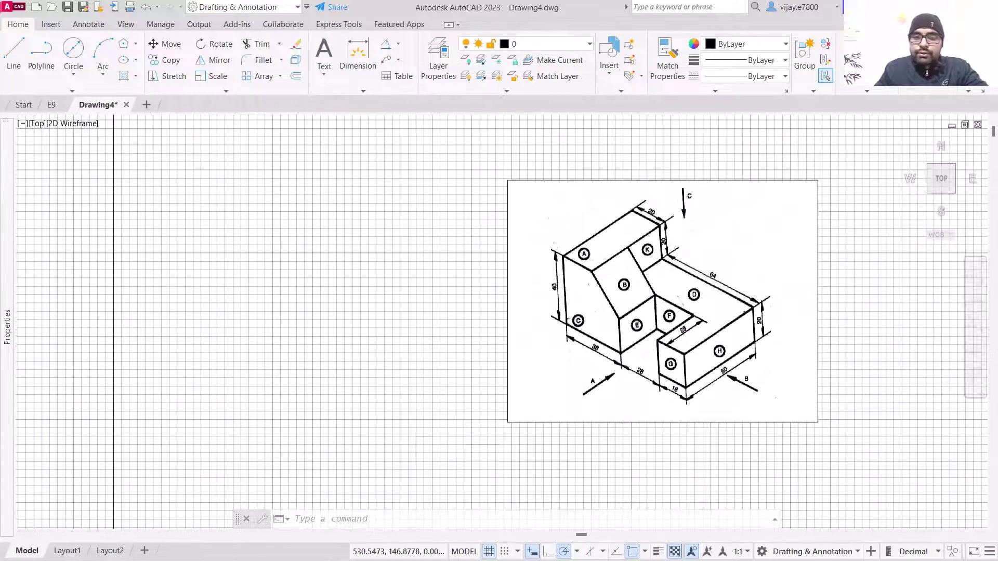
Step: Start a line at 20,20 and draw a 38-unit horizontal segment to the right
middle_click_drag(401, 388, 513, 250)
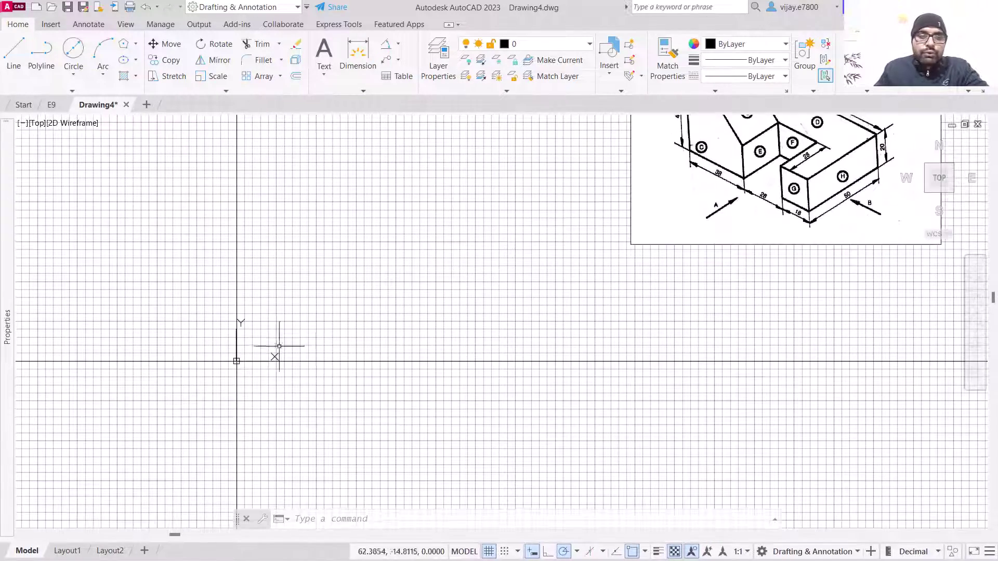
scroll(273, 327, "up", 3)
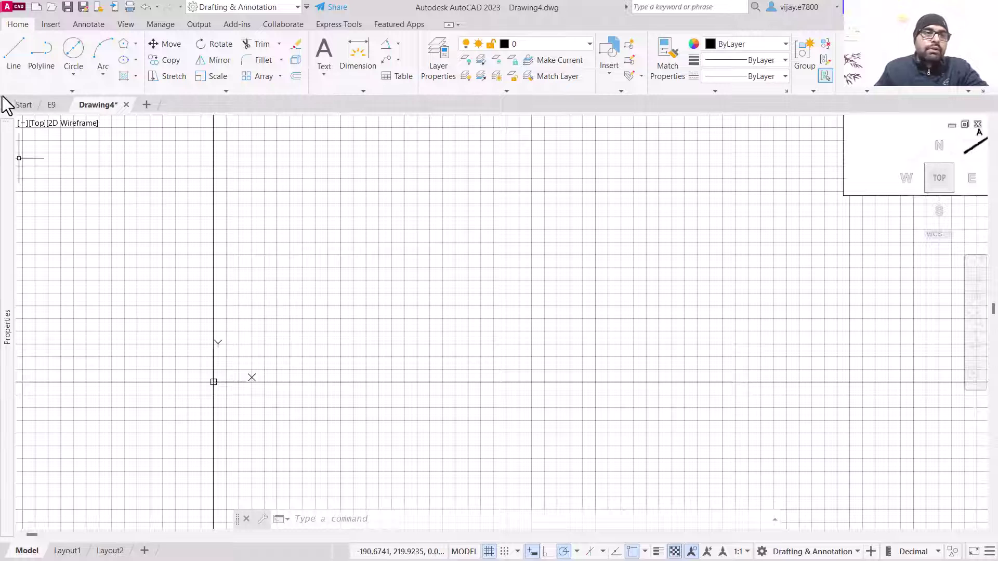
left_click(11, 58)
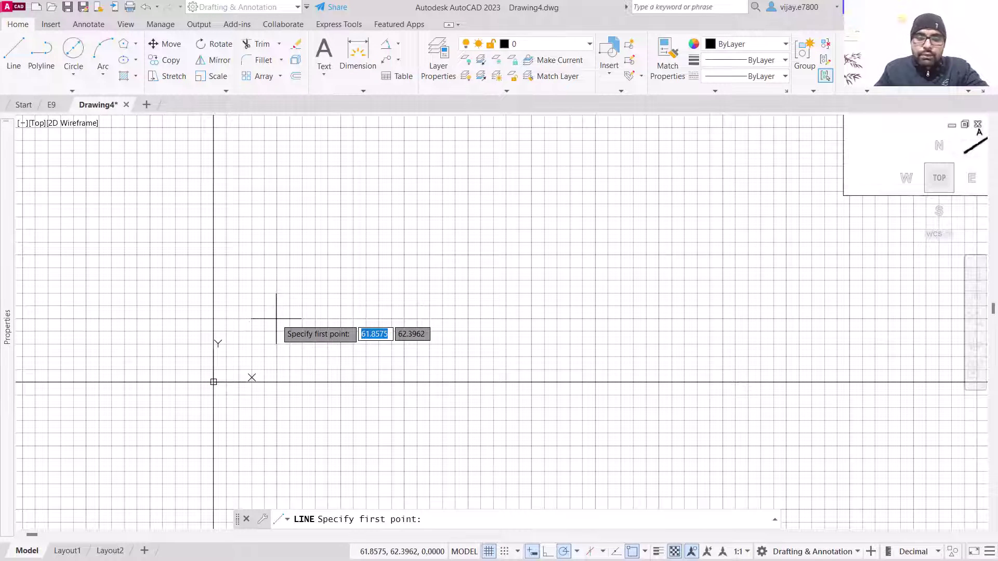
scroll(255, 343, "up", 2)
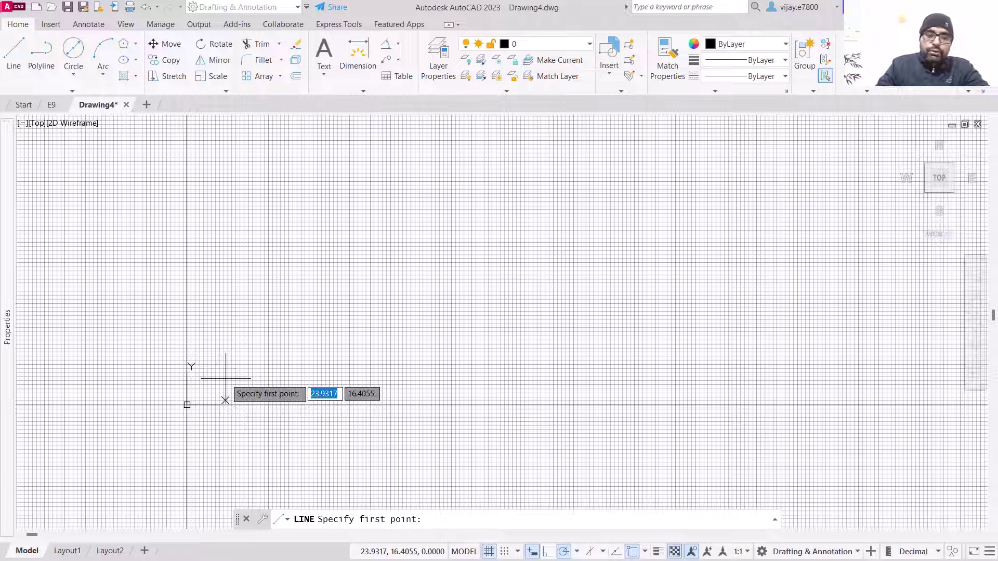
type("20")
key("Tab")
type("20")
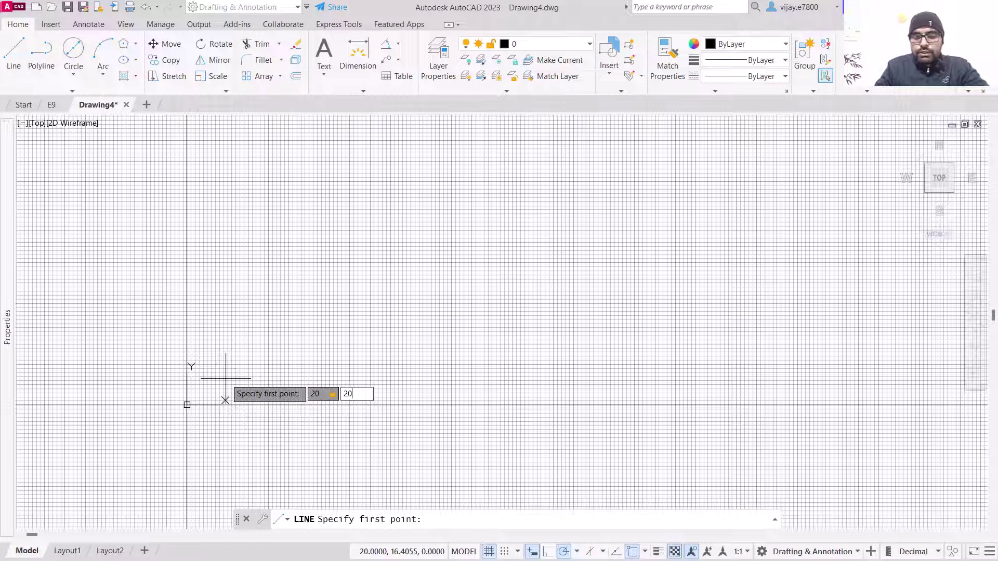
key("Return")
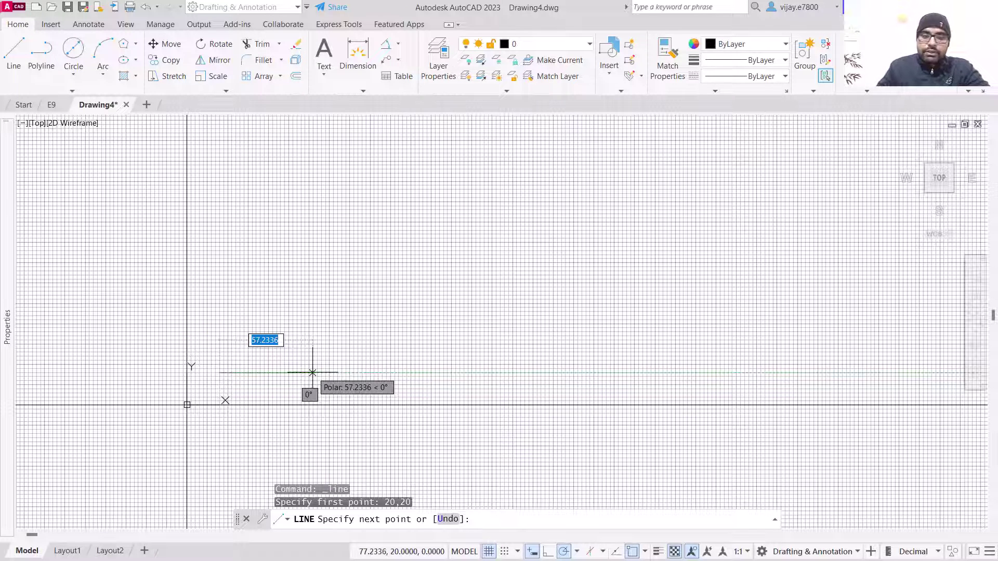
type("30")
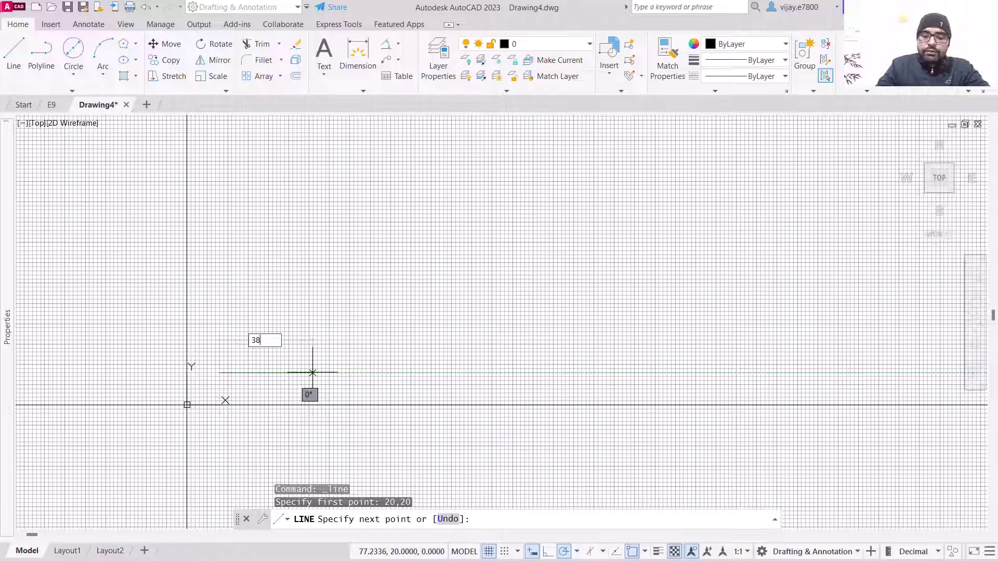
key("Return")
Step: Extend the base line to the right with consecutive 28-unit and 18-unit segments
middle_click_drag(635, 341, 160, 366)
scroll(666, 254, "up", 6)
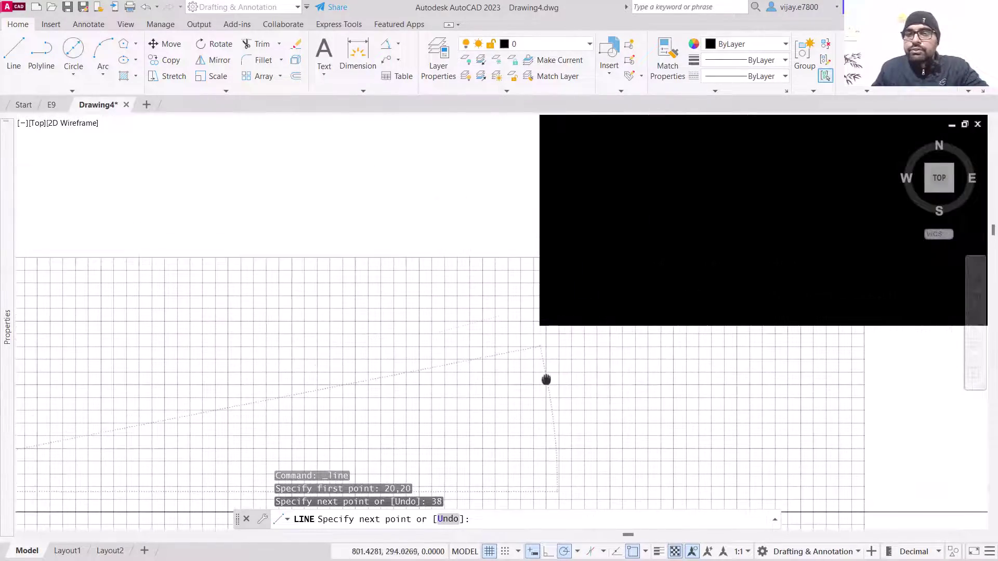
scroll(244, 328, "down", 8)
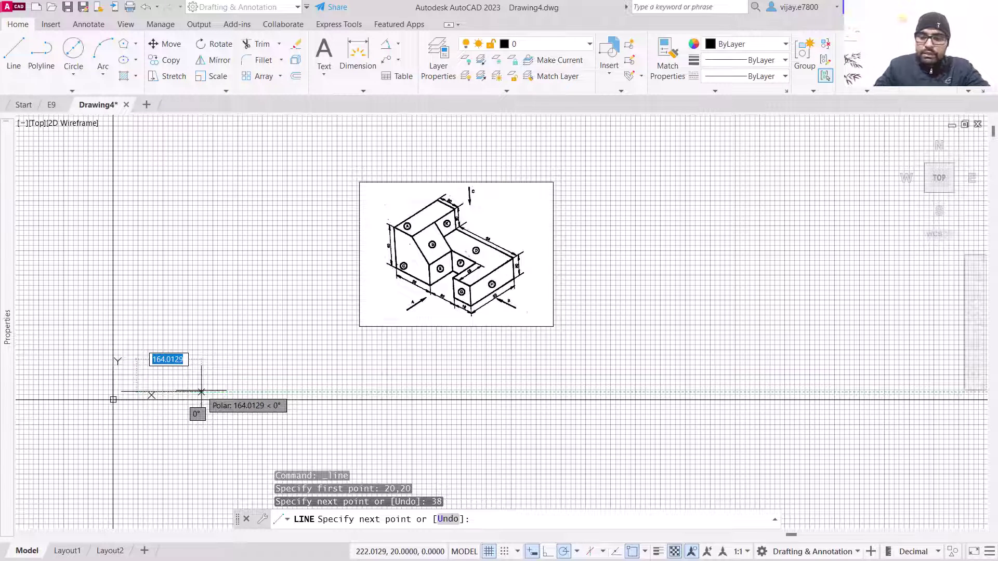
type("28")
key("Return")
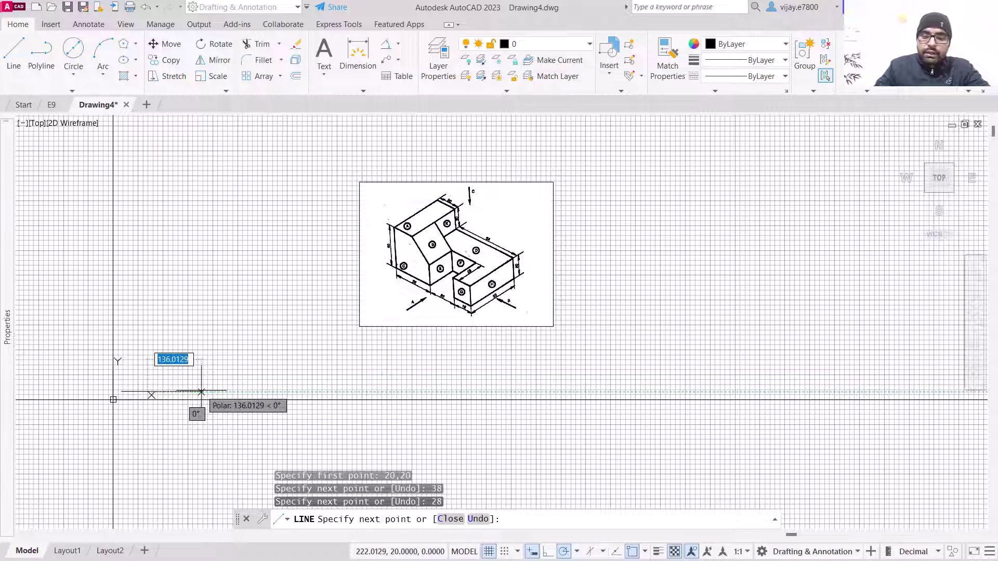
type("18")
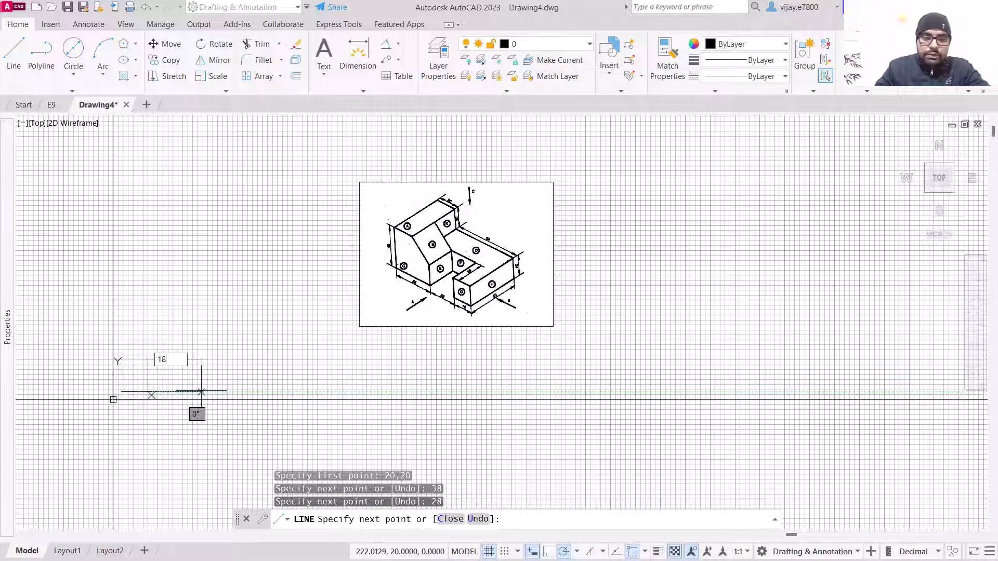
key("Return")
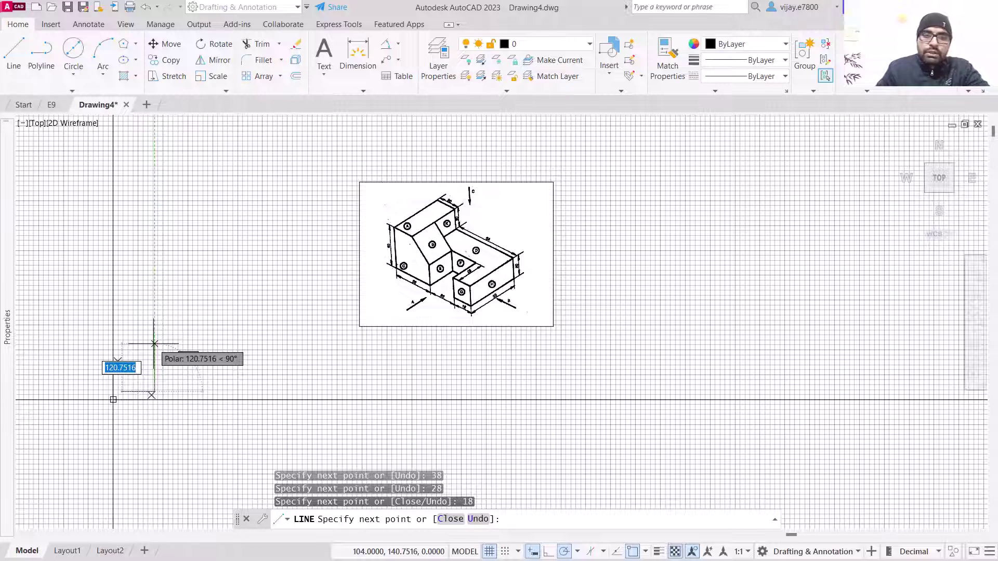
Step: Draw a 20-unit segment vertically upward from the base line's end, followed by an 18-unit segment to the left
type("20")
key("Return")
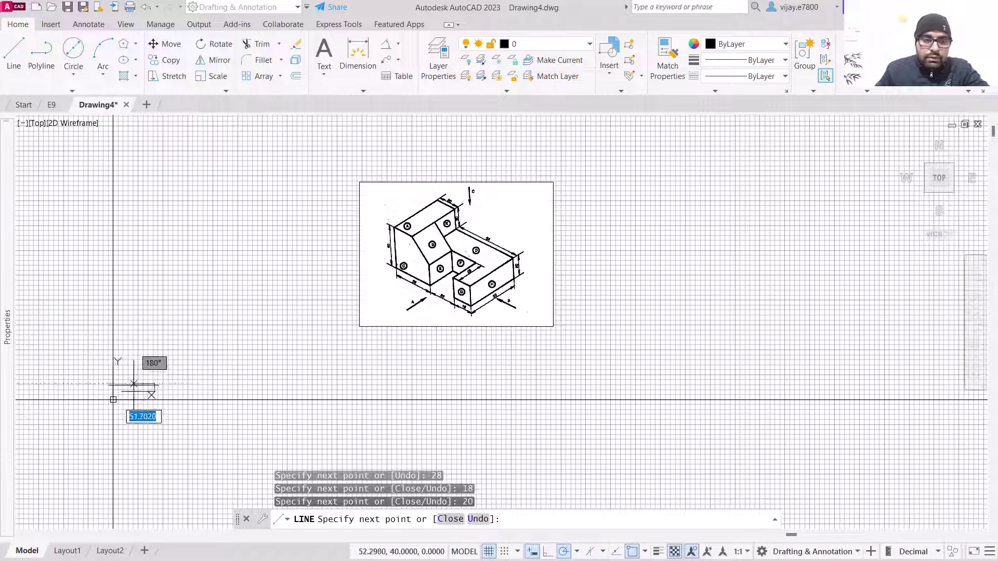
middle_click_drag(132, 378, 285, 330)
scroll(285, 332, "up", 3)
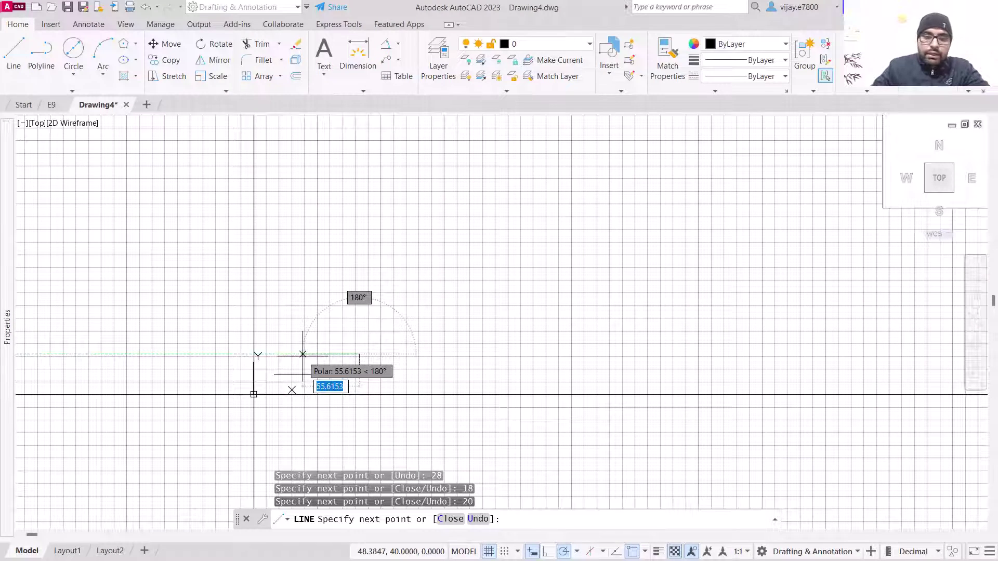
type("18")
key("Return")
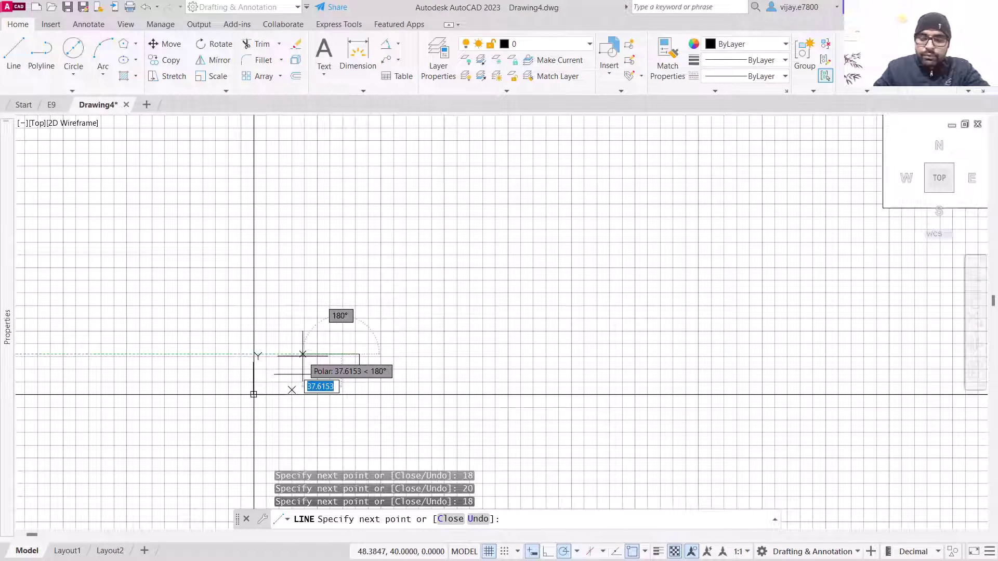
Step: Continue the upper edge to the left by 28 and 38 units, and close the outline at its start point
type("28")
key("Return")
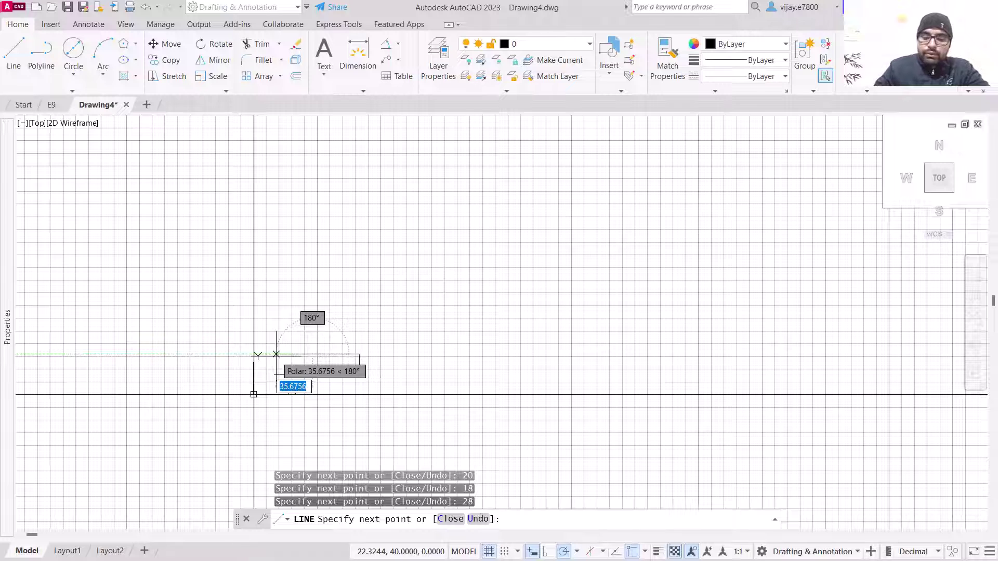
type("38")
key("Return")
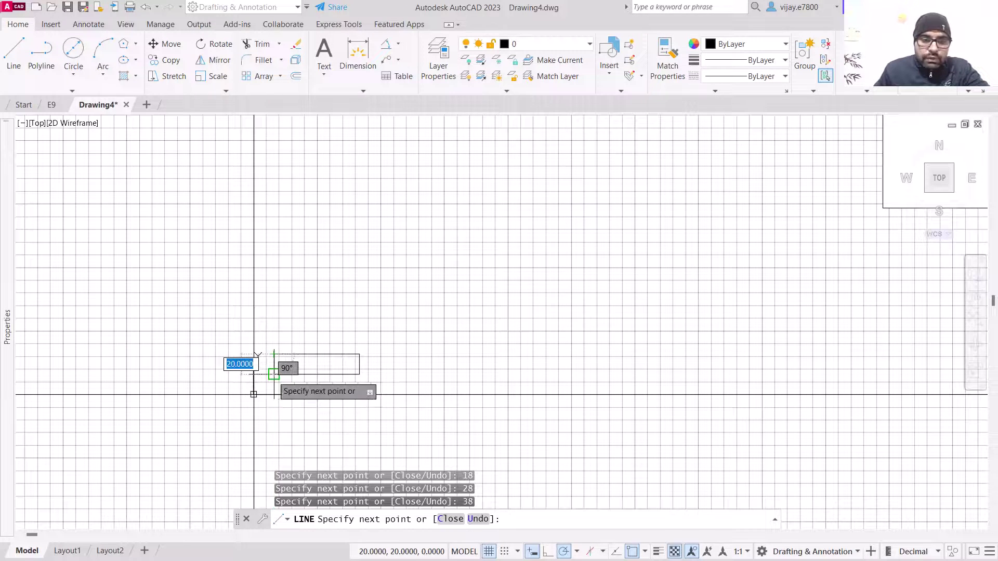
left_click(274, 374)
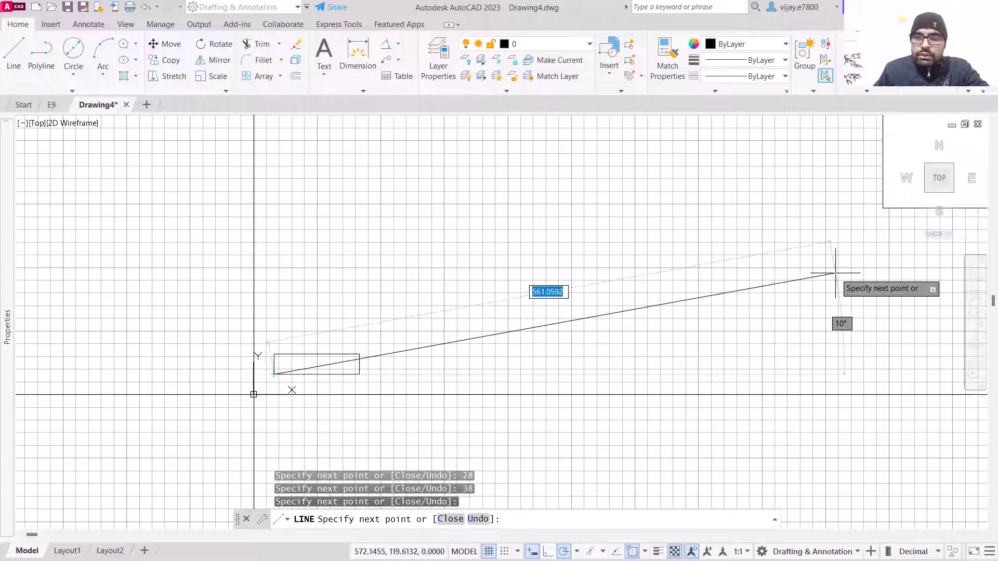
Step: Draw a 40-unit segment vertically upward from the outline's lower-left corner, taking the height from the isometric reference
middle_click_drag(835, 261, 679, 327)
scroll(263, 408, "down", 3)
scroll(447, 270, "up", 2)
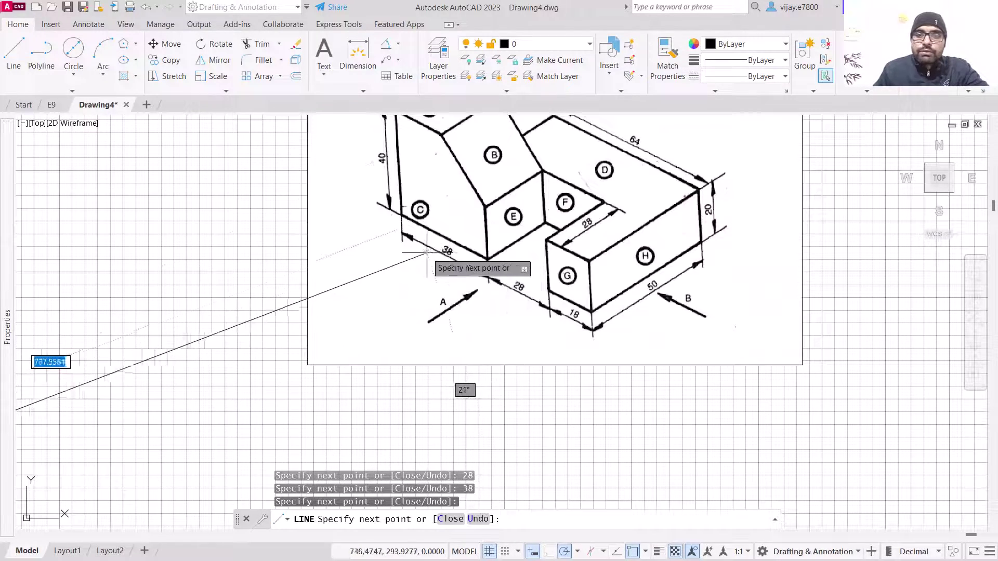
middle_click_drag(382, 198, 340, 358)
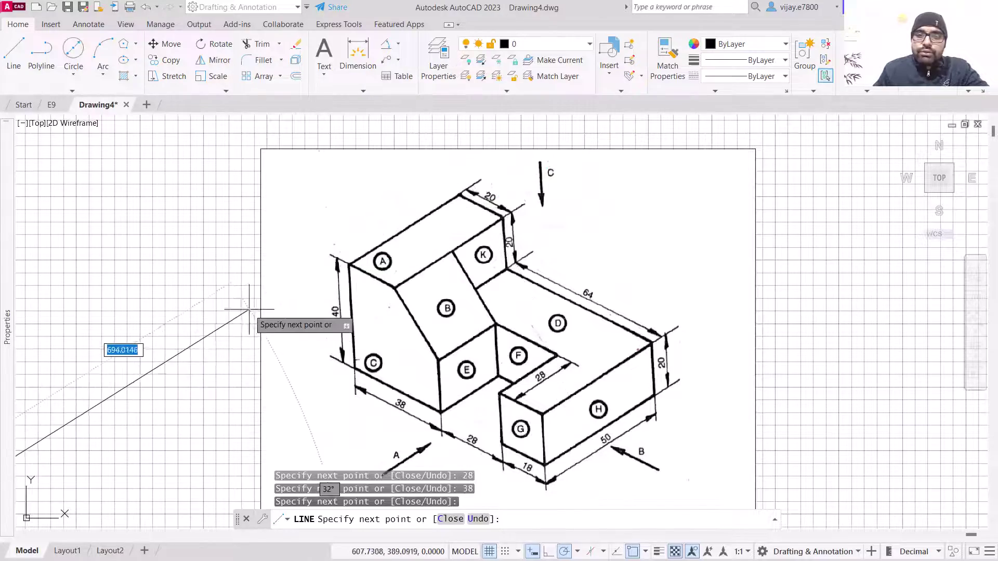
scroll(245, 310, "down", 5)
middle_click_drag(272, 363, 602, 240)
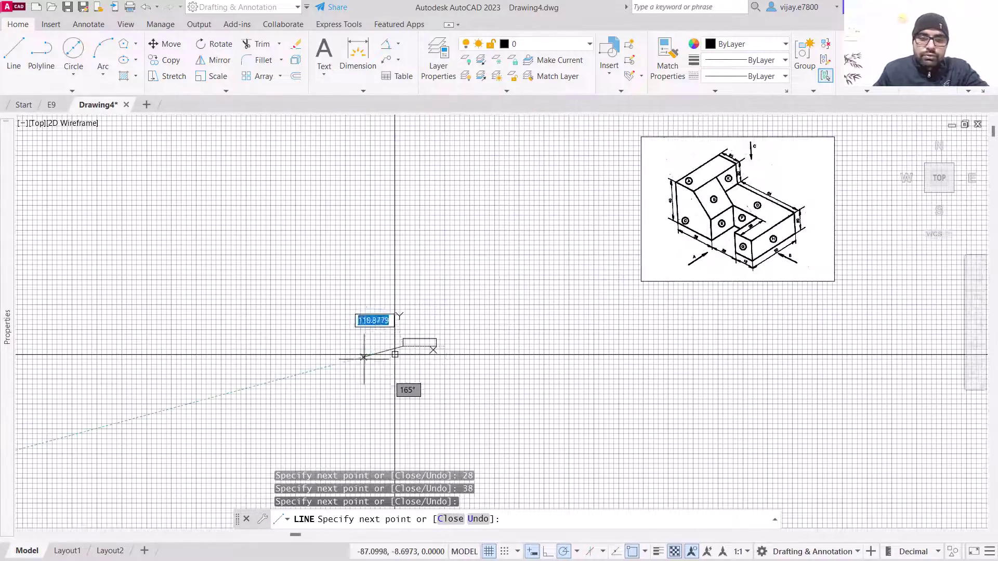
scroll(403, 314, "up", 5)
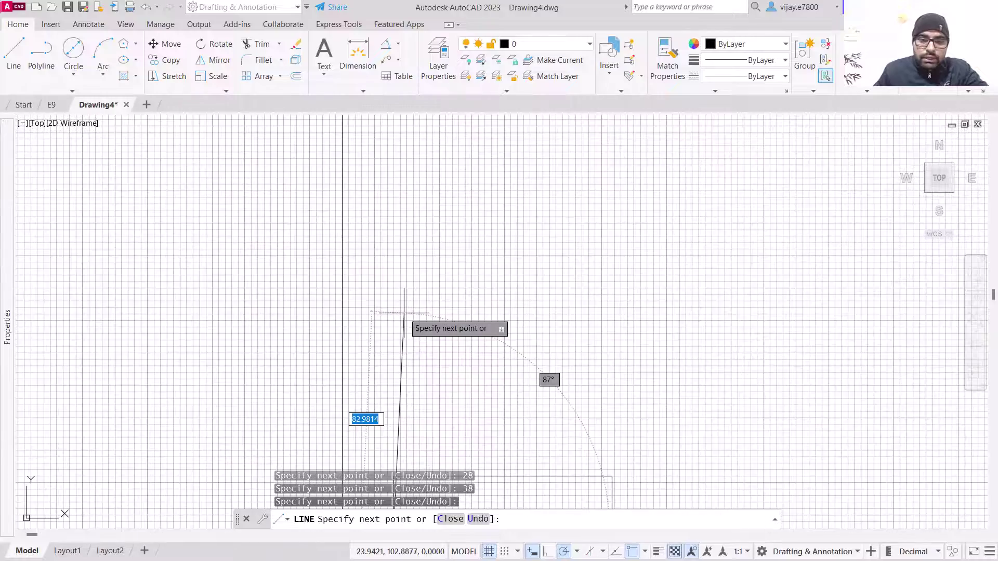
middle_click_drag(397, 329, 416, 235)
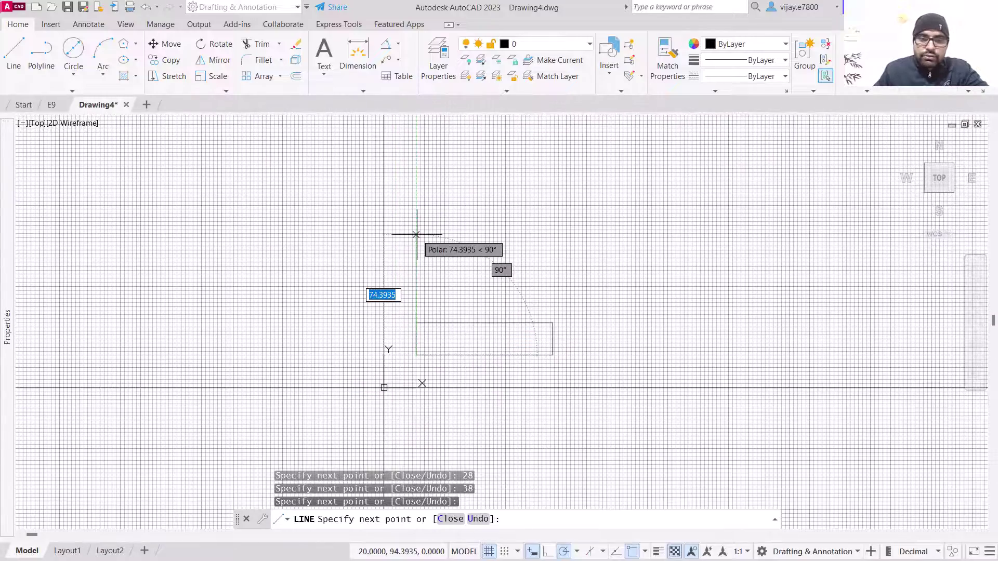
type("40")
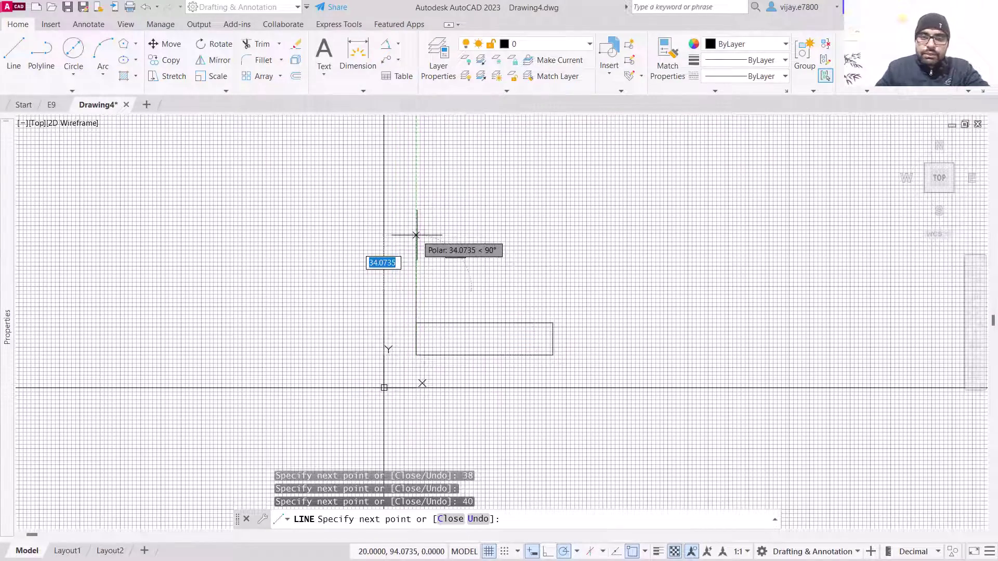
key("Return")
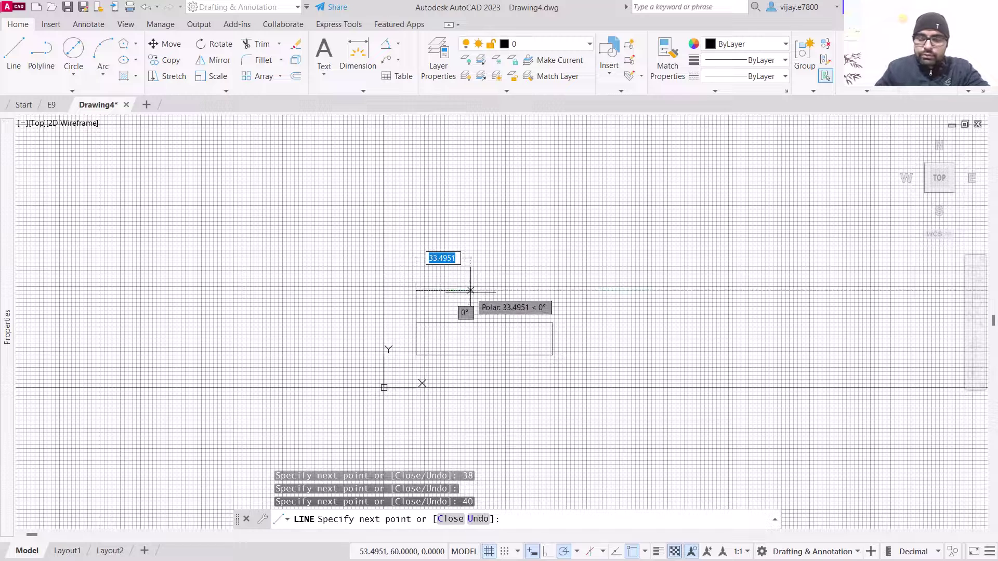
Step: Draw a 20-unit top edge to the right, followed by a sloping line down to the block's upper edge at 58,40
type("28")
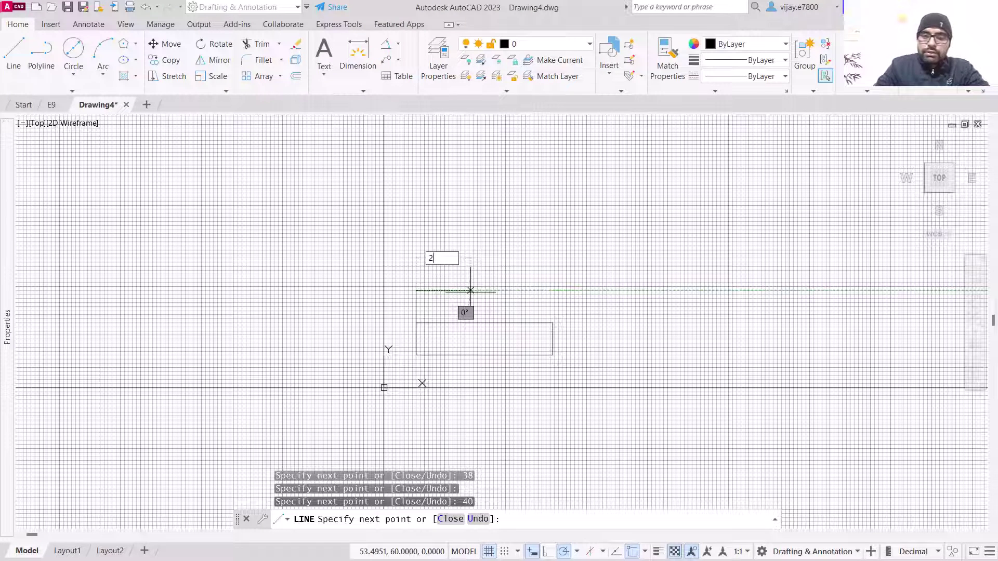
key("Return")
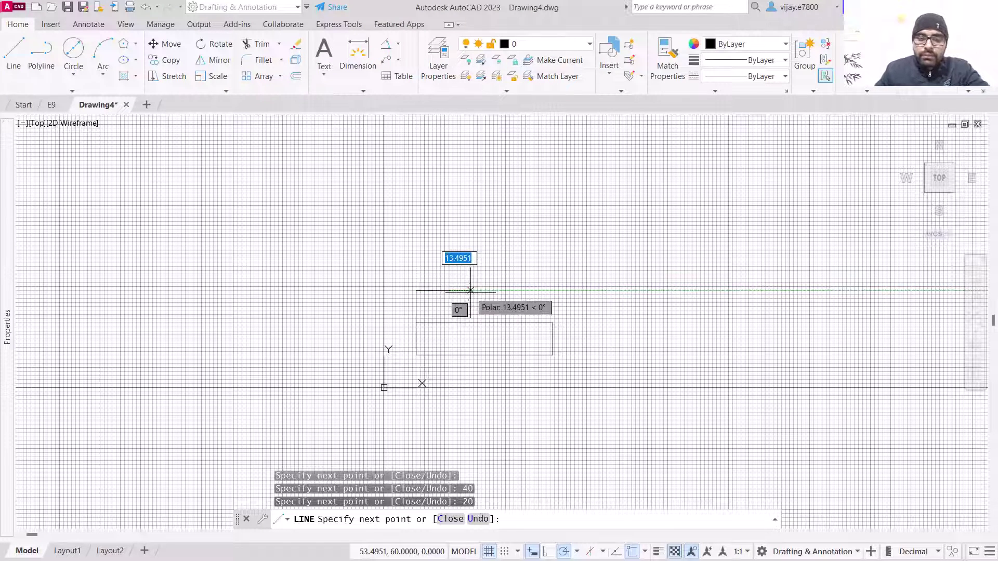
scroll(473, 323, "up", 6)
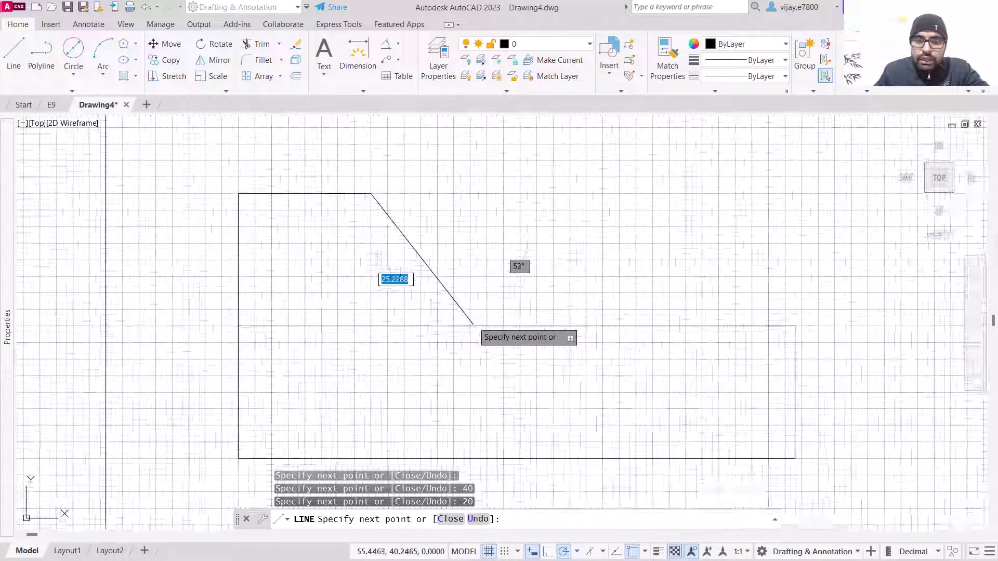
scroll(473, 325, "up", 2)
scroll(480, 330, "down", 4)
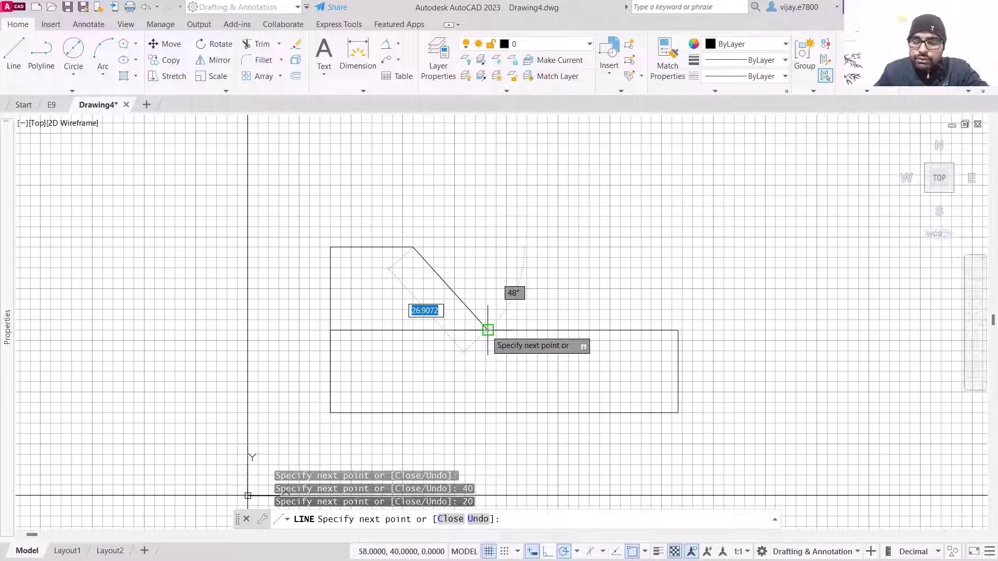
left_click(488, 330)
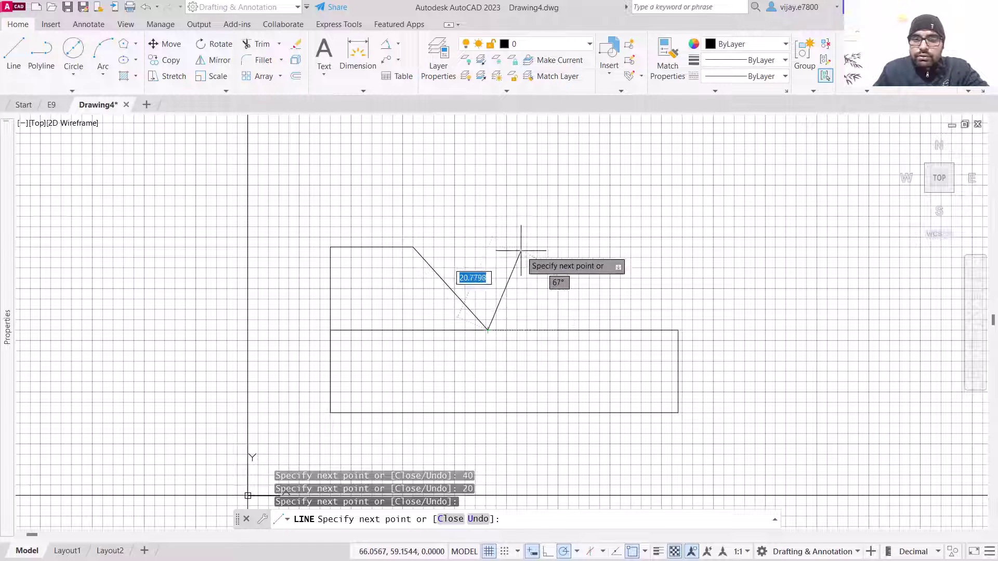
Step: Continue the line from the slope's foot down to the base, along it to 86,20, and up to the block's upper edge
left_click(488, 413)
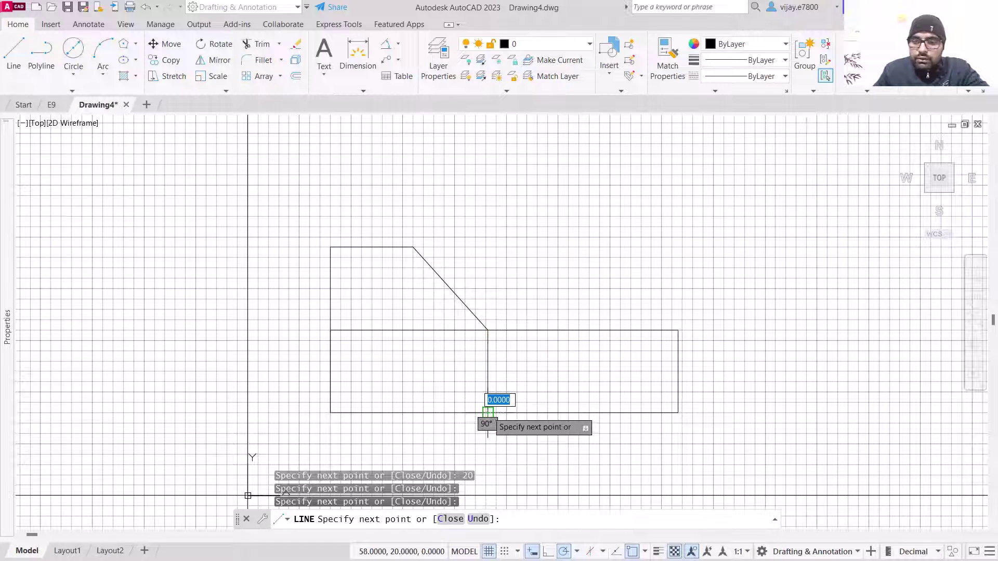
left_click(604, 413)
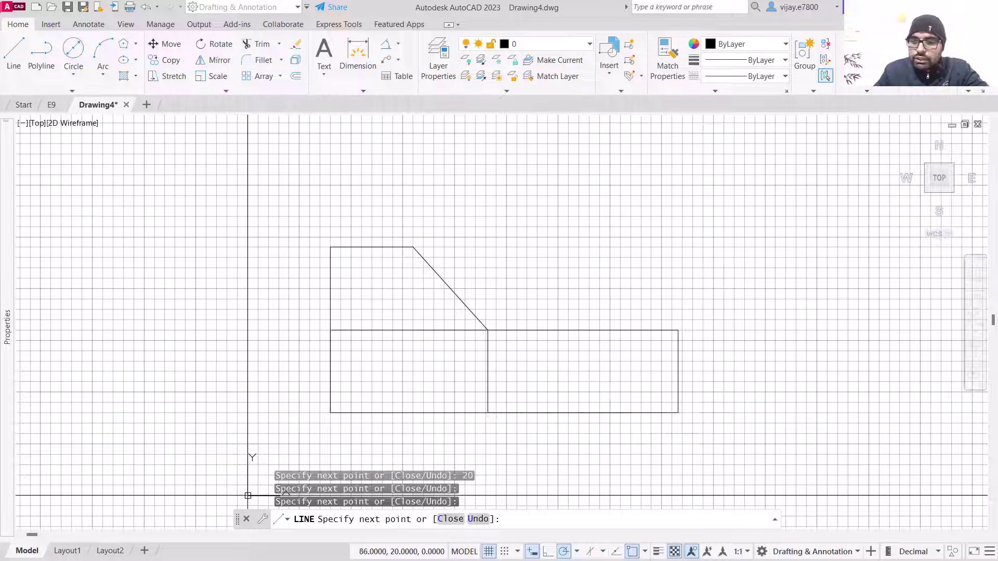
left_click(603, 330)
right_click(652, 233)
left_click(684, 245)
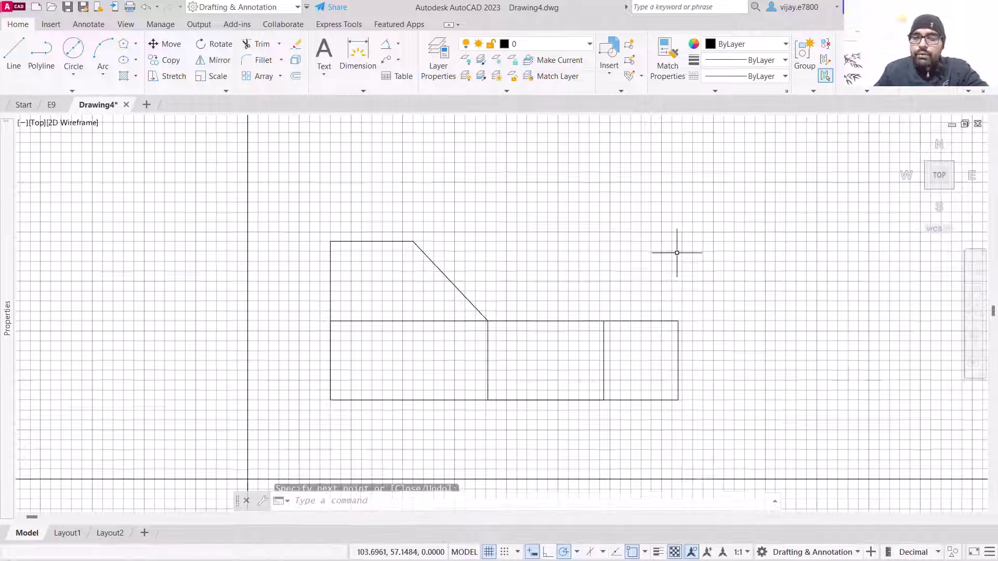
Step: Set the lineweight of all the front view's lines to 0.40 mm
left_click(707, 431)
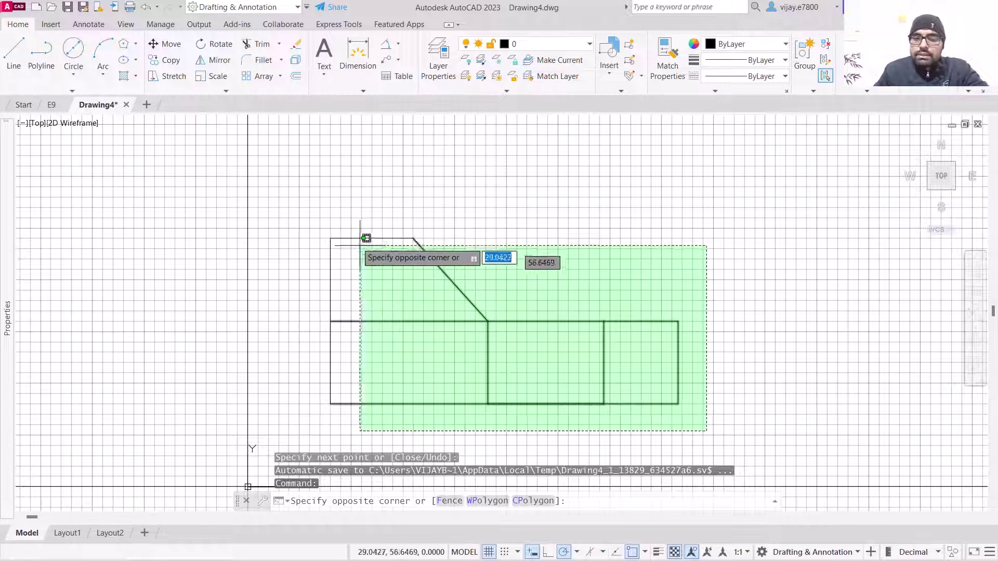
left_click(301, 185)
left_click(768, 60)
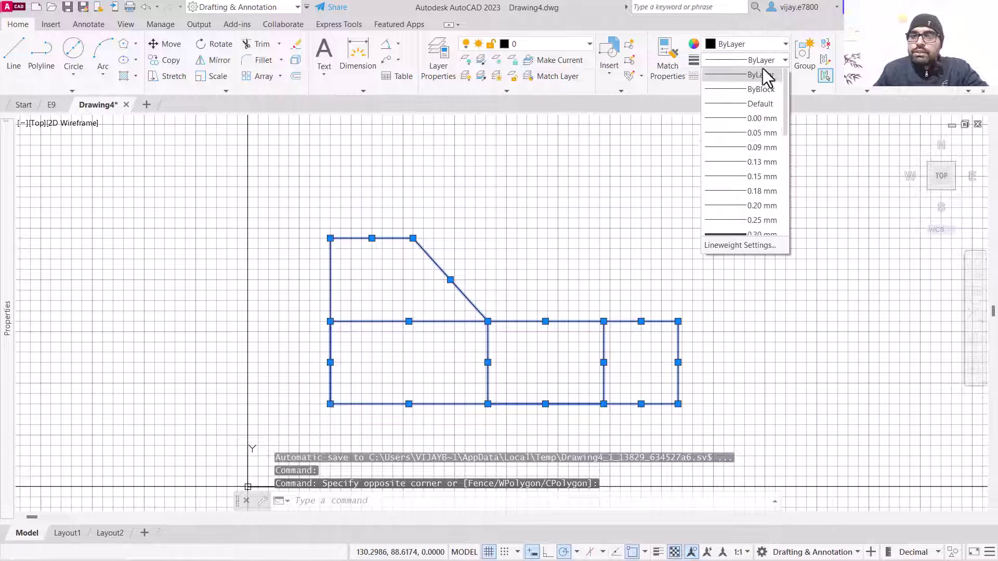
scroll(735, 214, "down", 3)
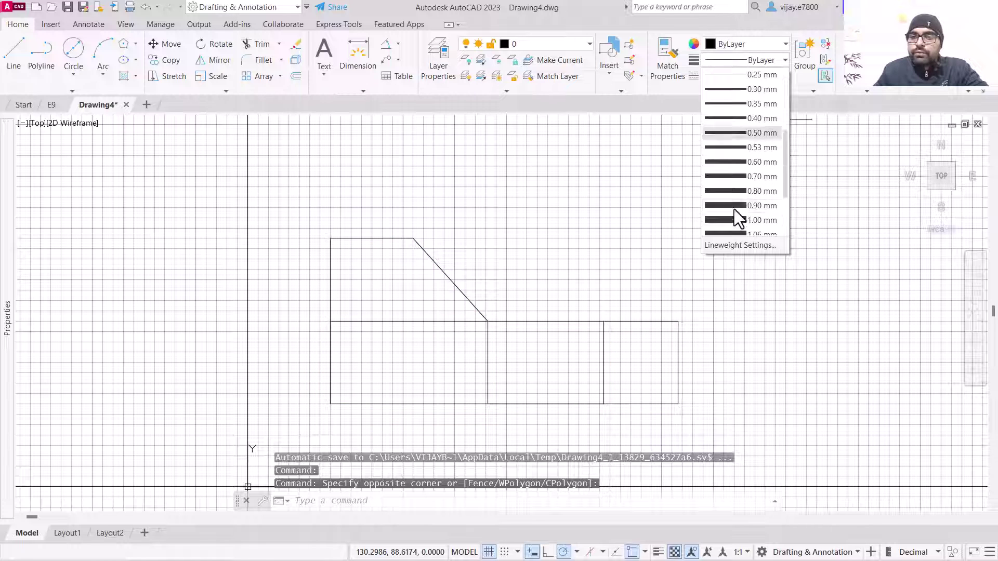
left_click(745, 118)
Step: Turn on lineweight display in the lineweight settings
left_click(747, 61)
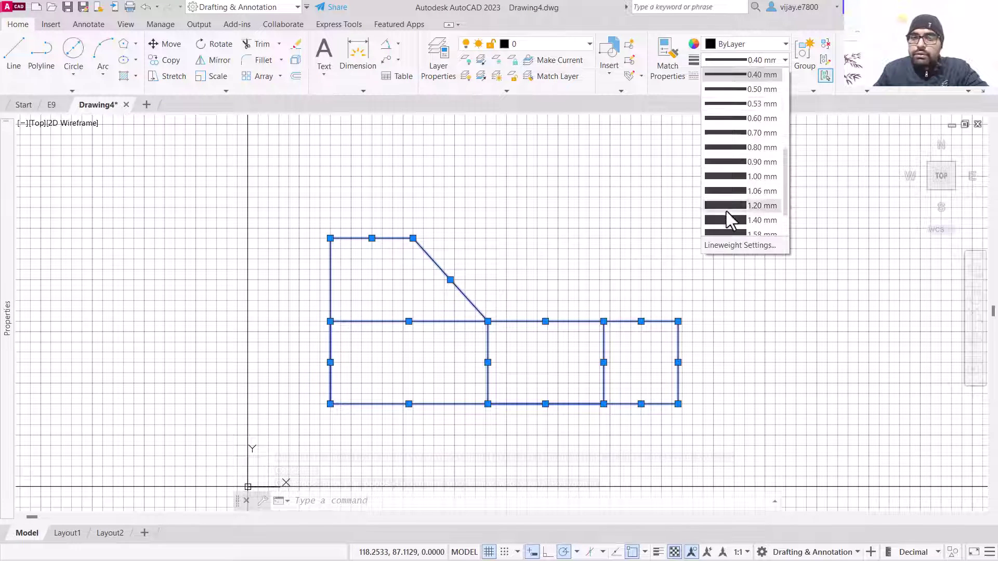
left_click(734, 248)
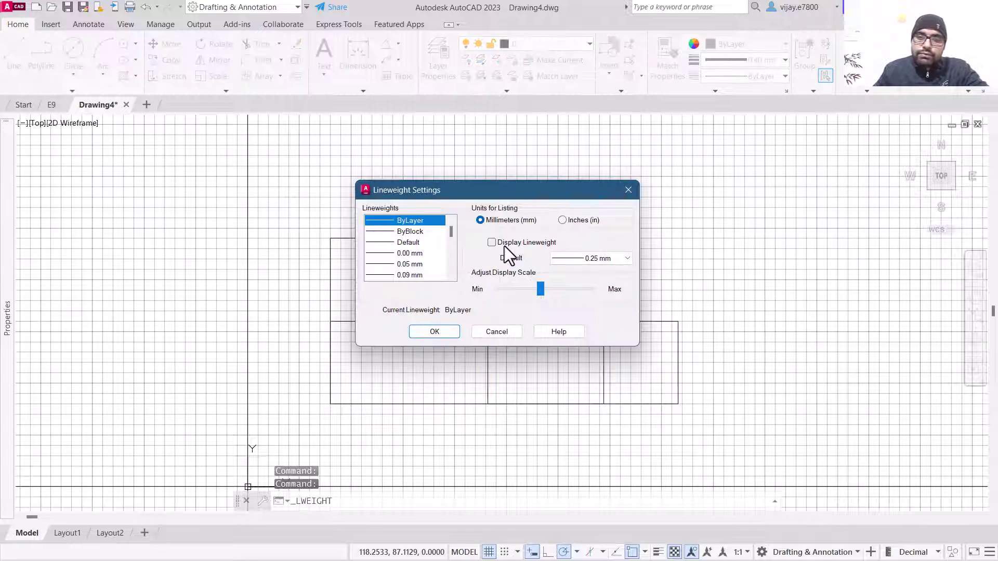
left_click(435, 333)
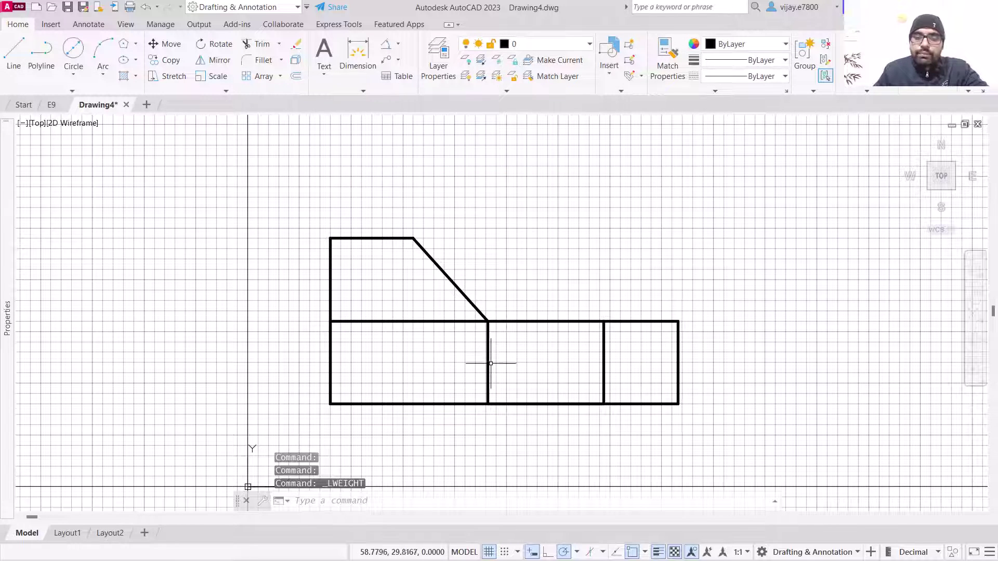
Step: Trim the inner horizontal segment between the front view's left edge and the foot of the slope
scroll(490, 363, "down", 2)
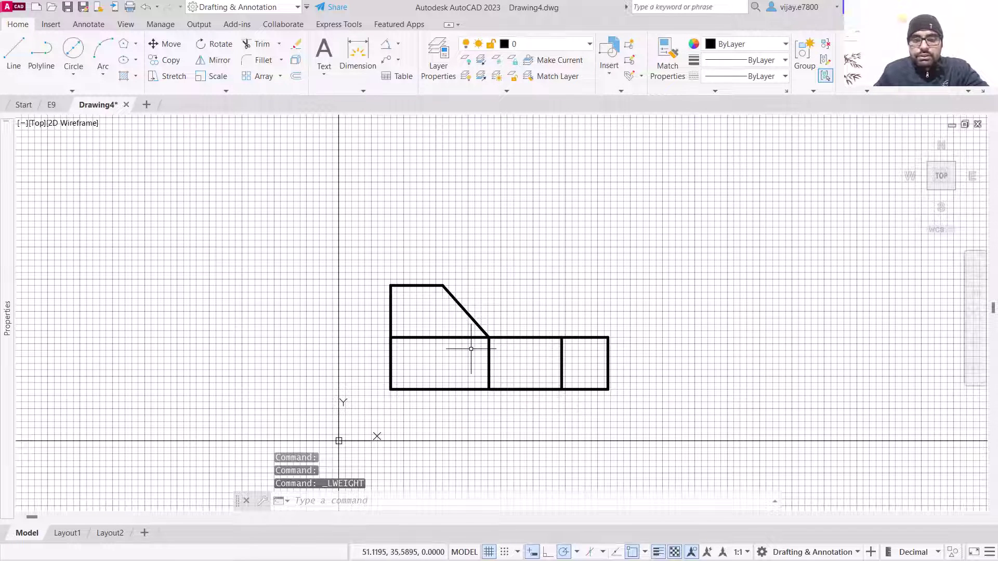
type("tr")
key("Return")
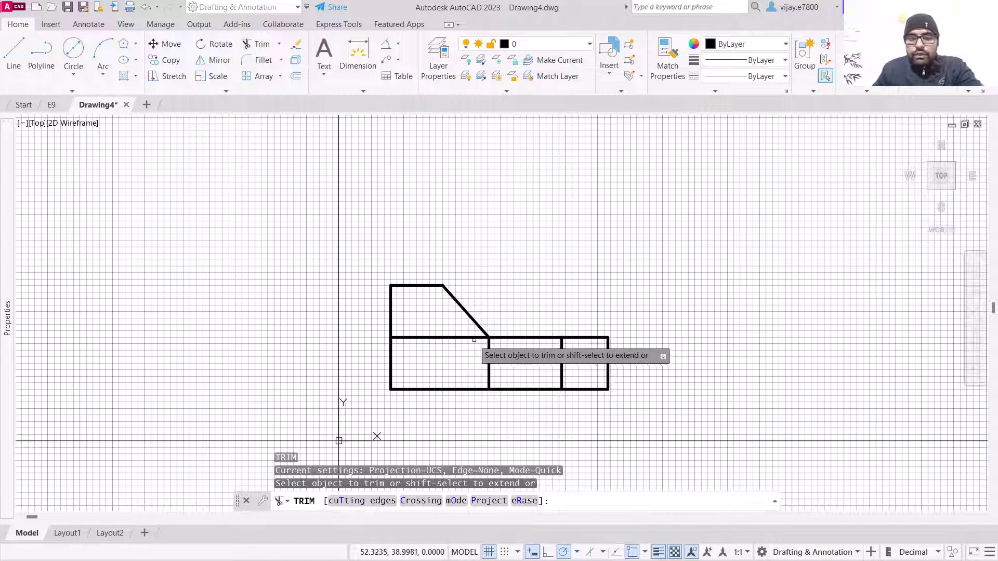
left_click(458, 338)
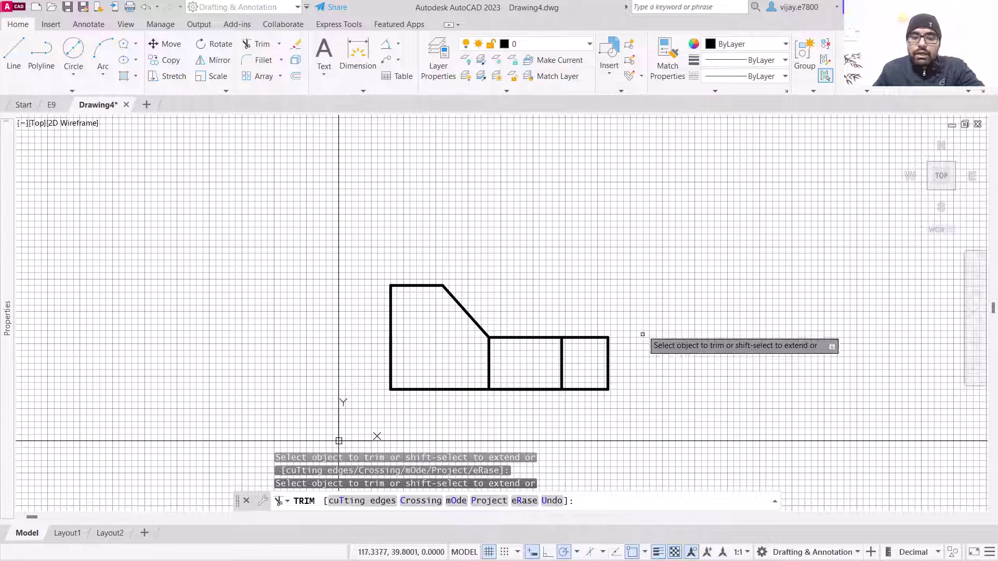
key("Escape")
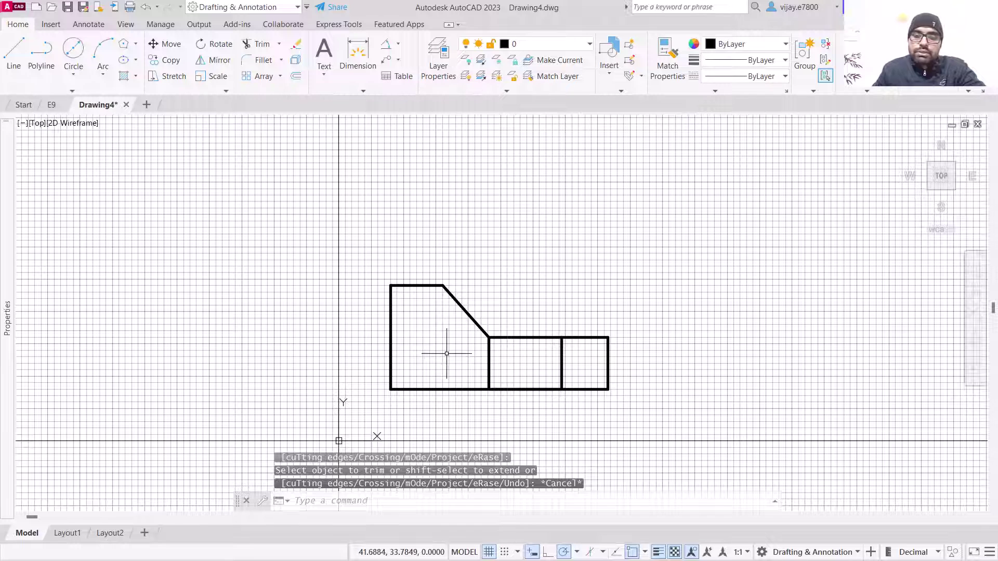
Step: Turn off the grid and draw two rays from the front view's upper-left corner, one horizontally left and one vertically down
scroll(564, 321, "down", 2)
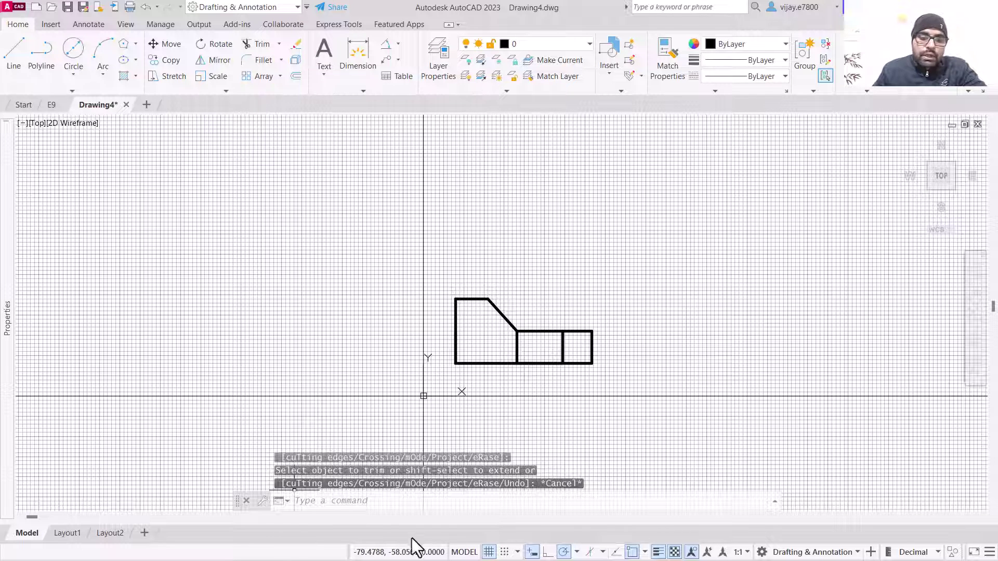
left_click(489, 552)
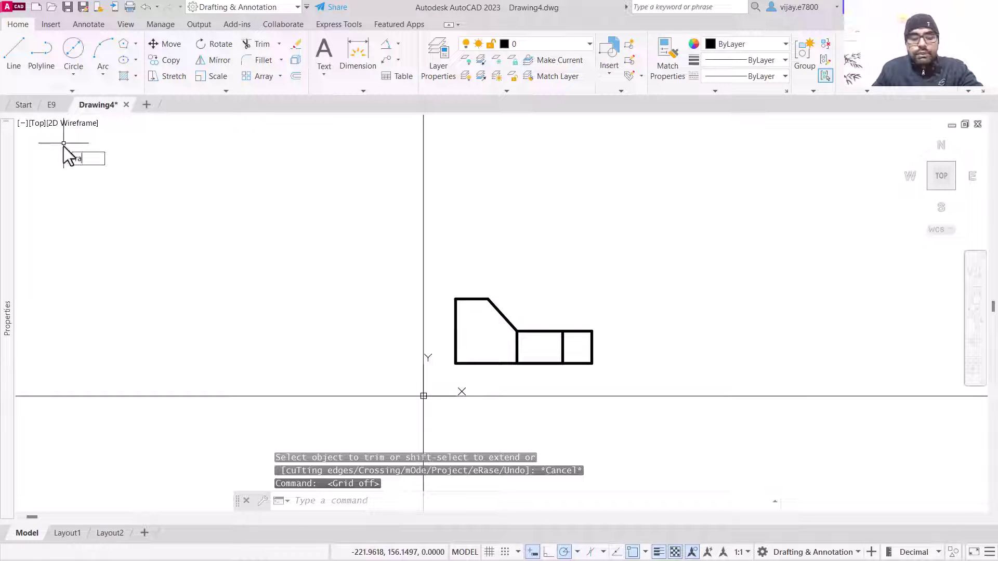
type("ray")
key("Return")
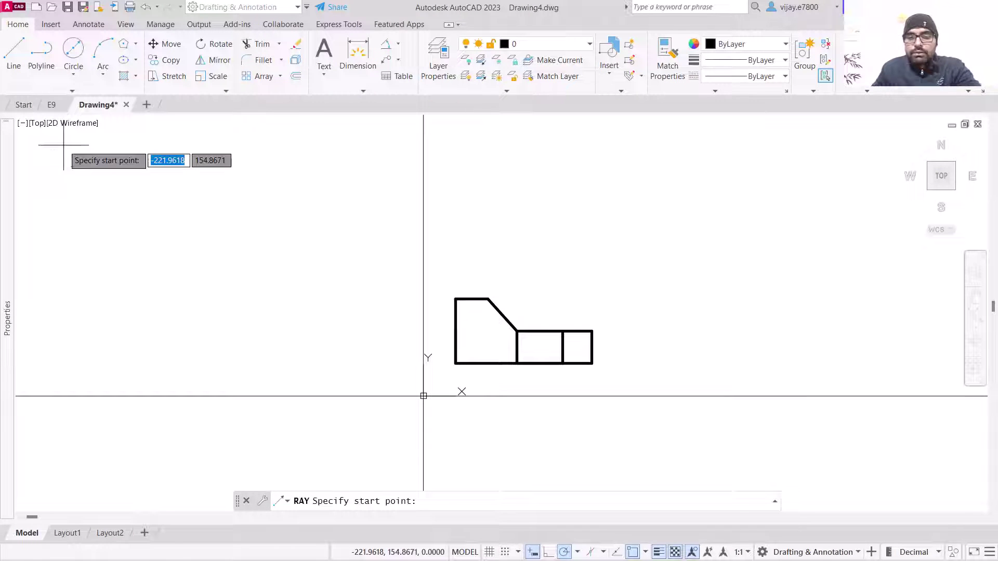
left_click(456, 300)
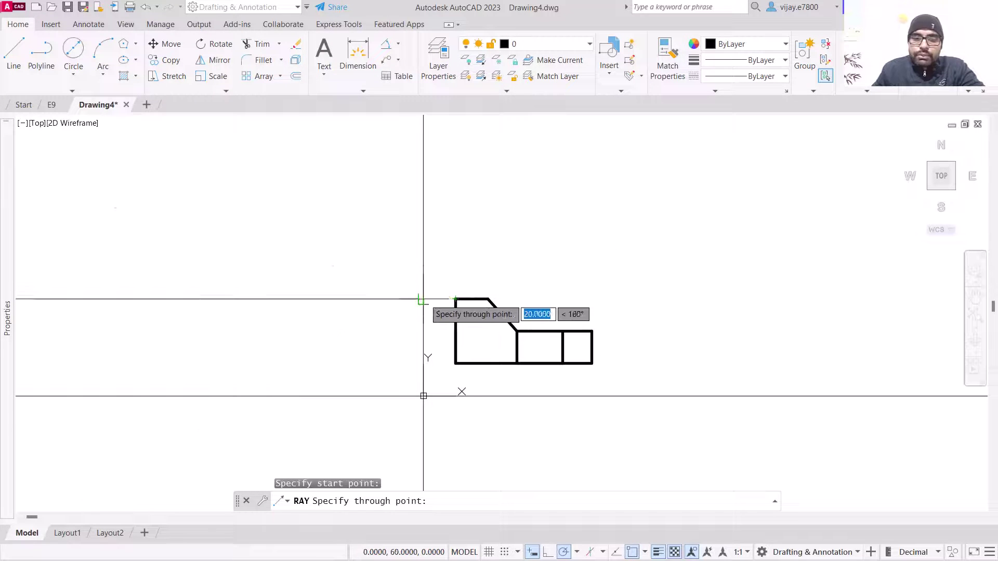
left_click(456, 331)
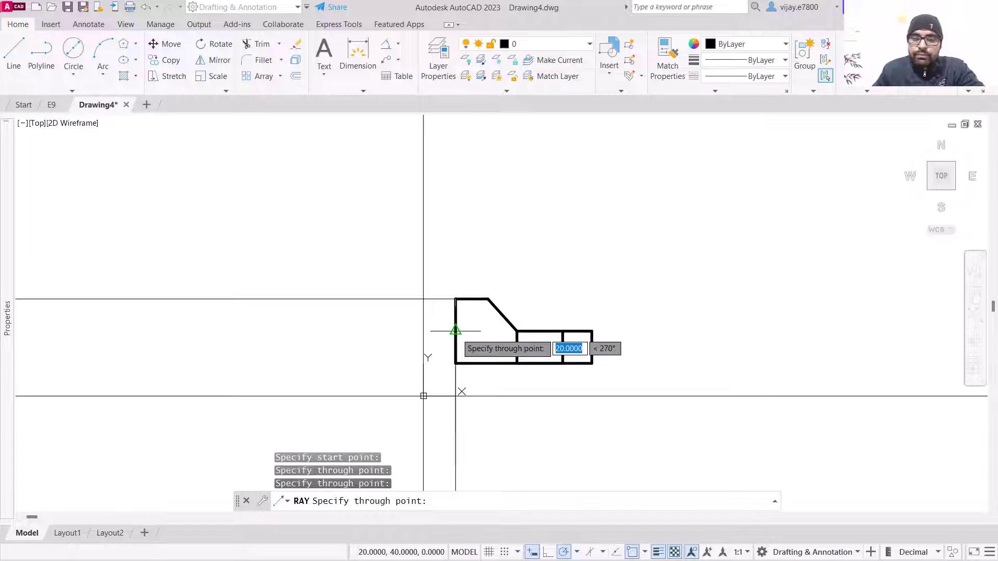
key("Return")
Step: Draw a ray vertically downward from the upper end of the front view's sloping edge
right_click(532, 291)
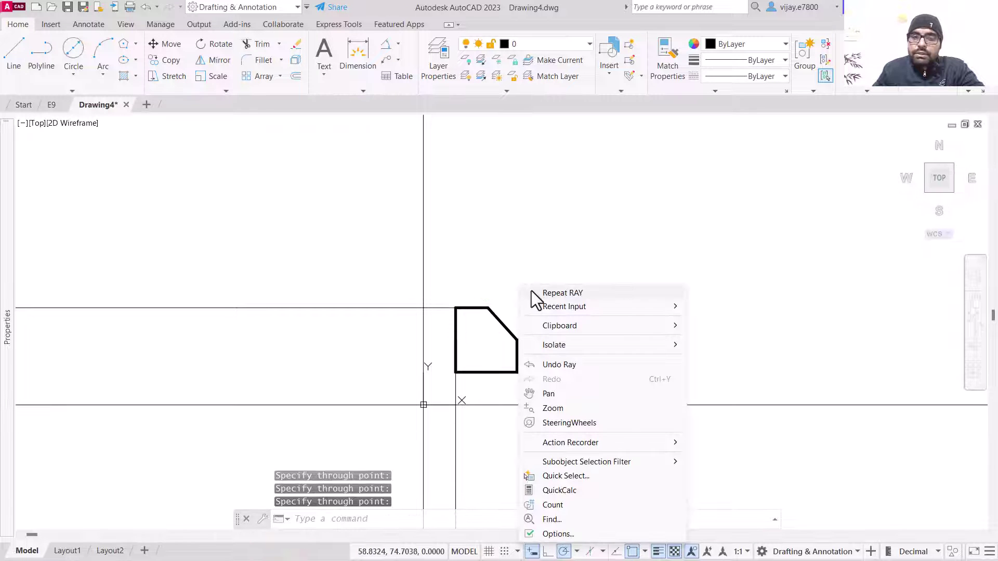
left_click(535, 292)
left_click(488, 308)
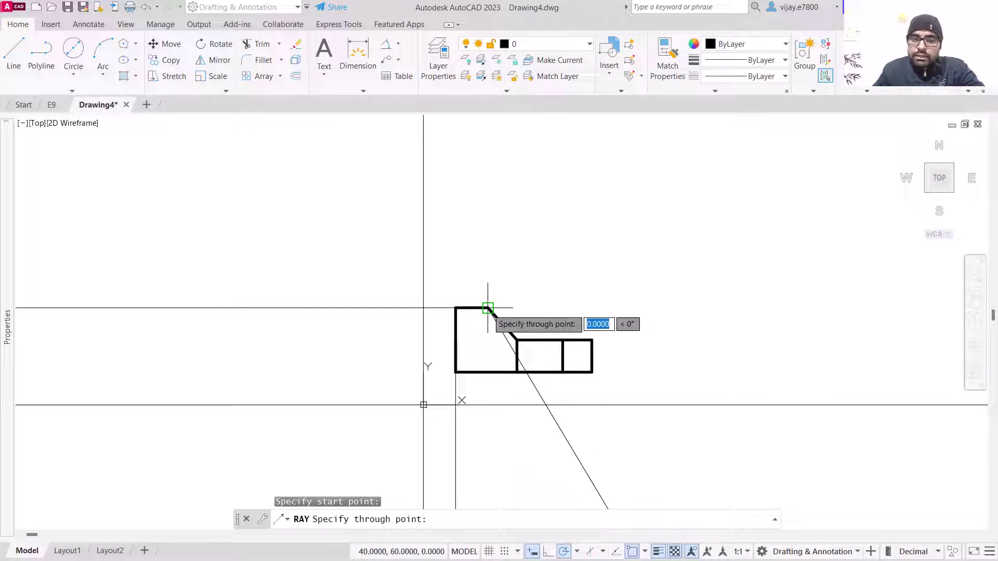
left_click(487, 336)
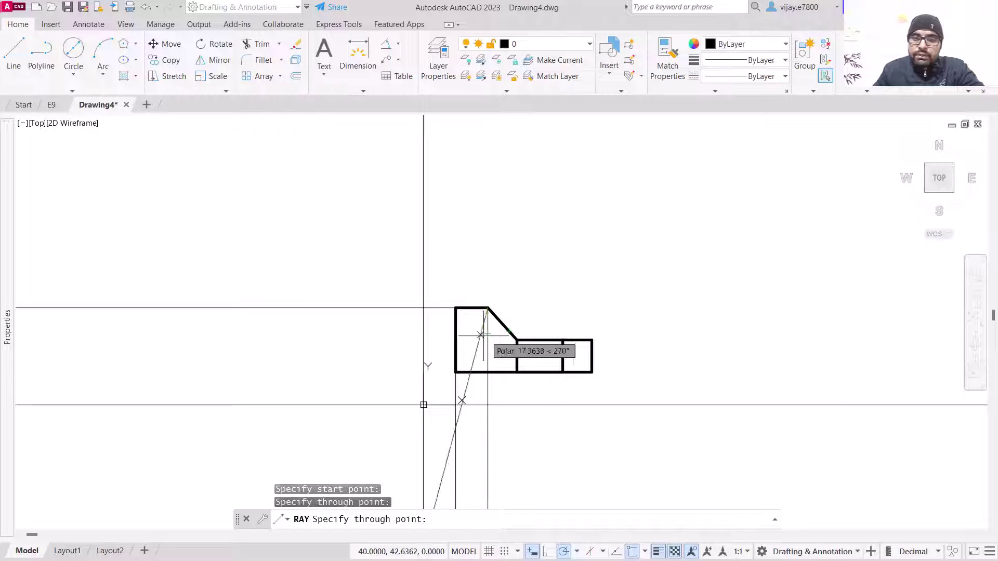
key("Return")
Step: Draw two rays from the foot of the front view's slope, one horizontally left and one vertically down
right_click(517, 340)
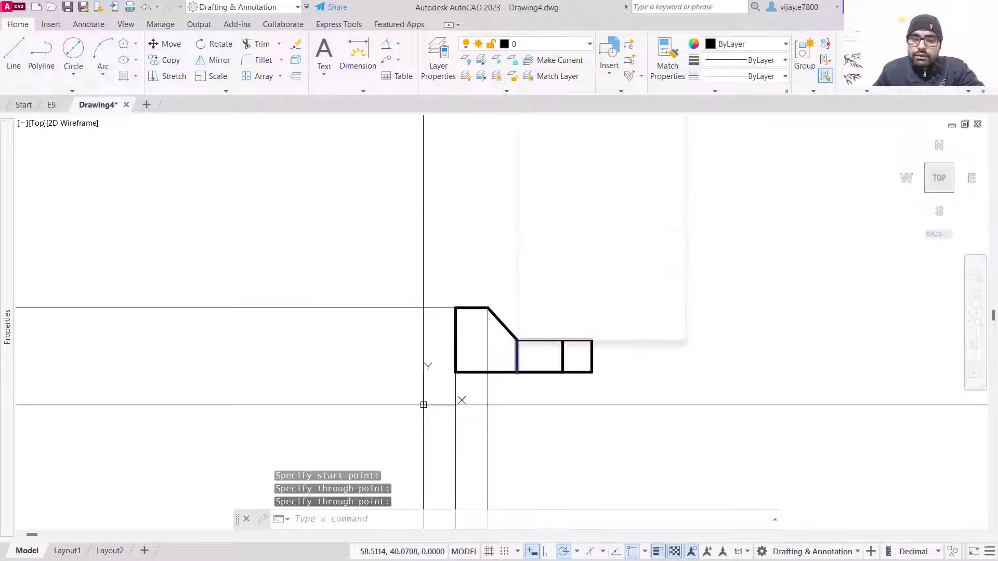
left_click(588, 90)
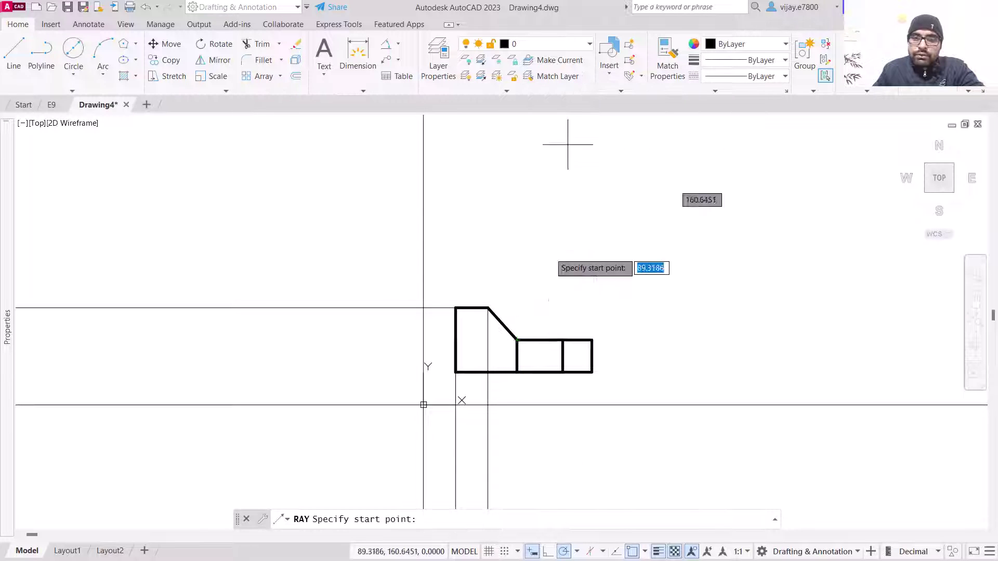
left_click(517, 339)
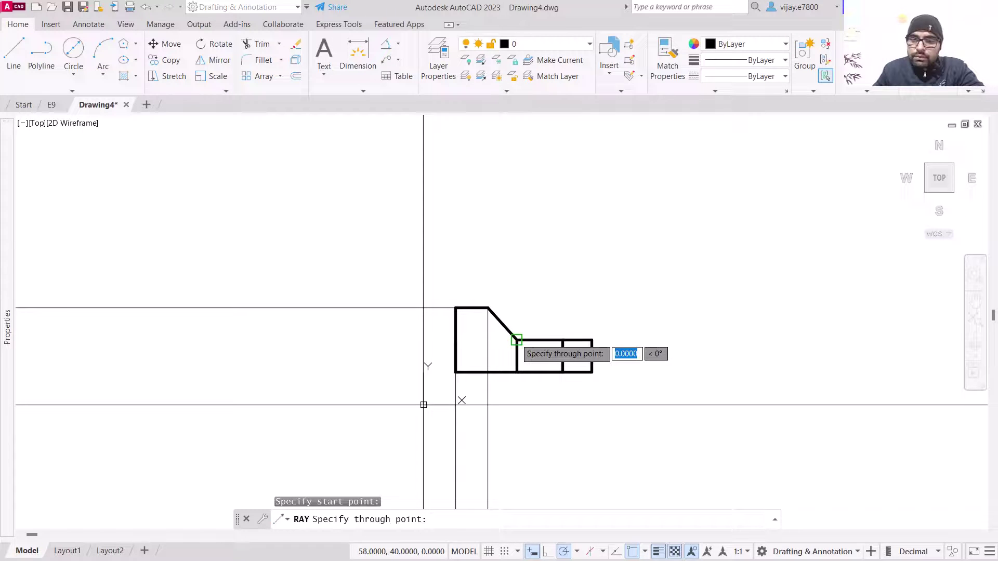
left_click(480, 340)
left_click(516, 399)
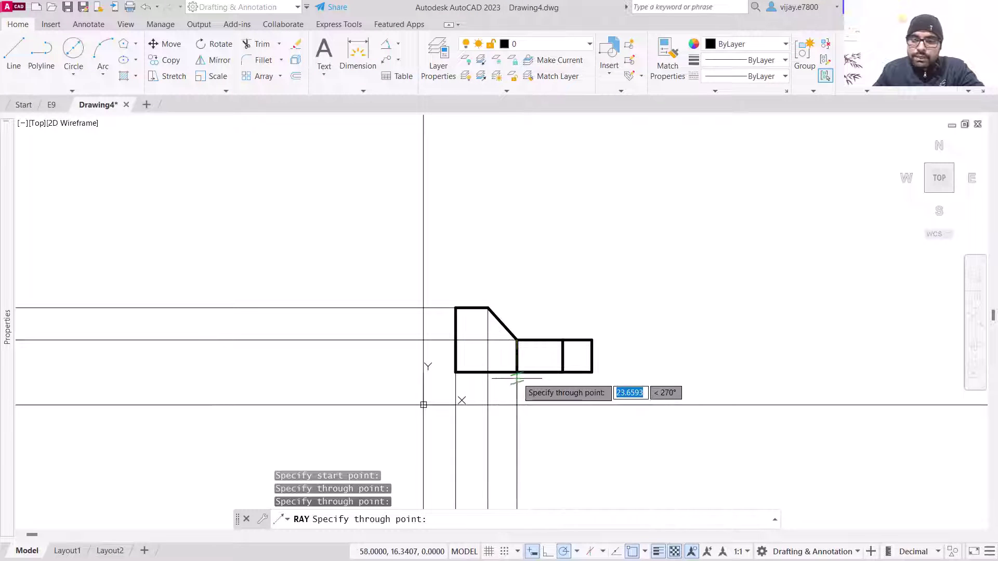
key("Return")
Step: Draw a ray vertically downward from the upper end of the front view's rightmost inner vertical line
right_click(642, 272)
left_click(644, 276)
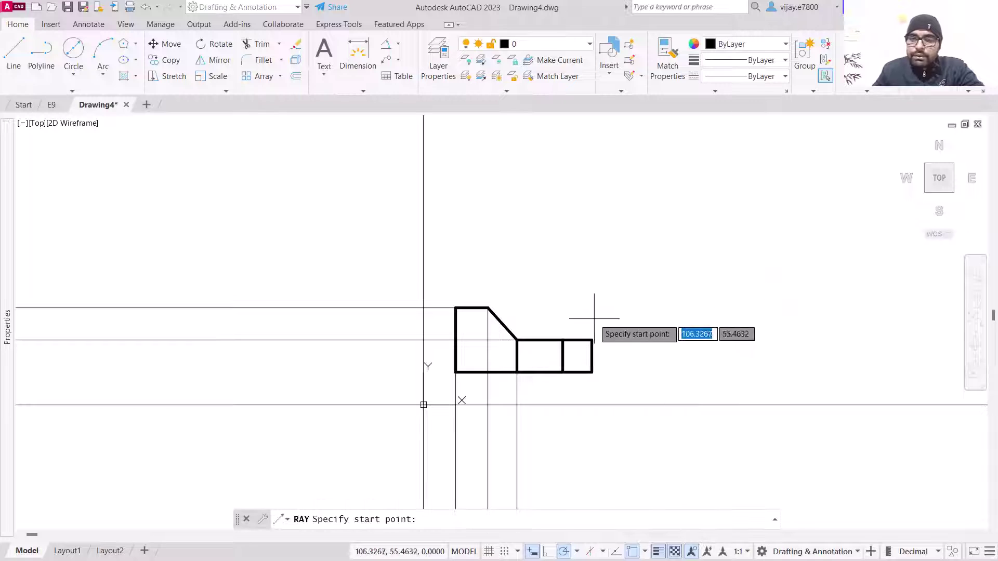
left_click(563, 340)
left_click(562, 395)
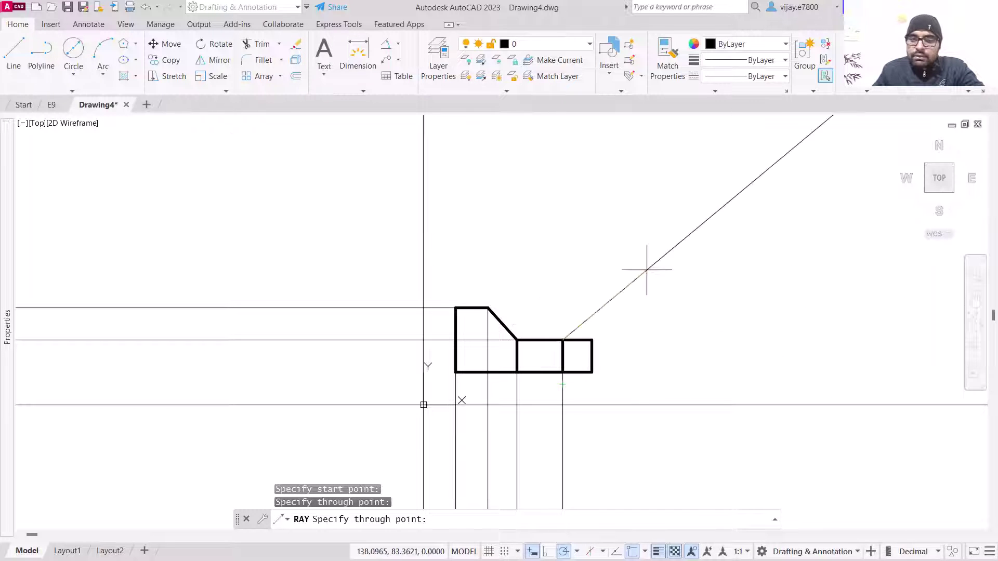
key("Return")
Step: Draw two rays from the front view's bottom edge, one vertically down from its lower-right corner and one horizontally left
right_click(650, 324)
left_click(694, 73)
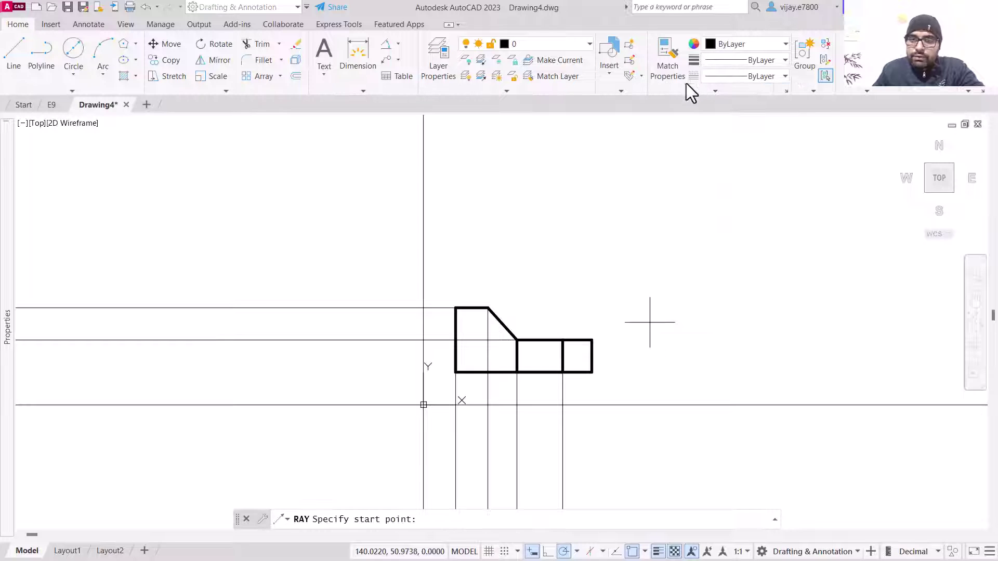
left_click(592, 372)
left_click(591, 395)
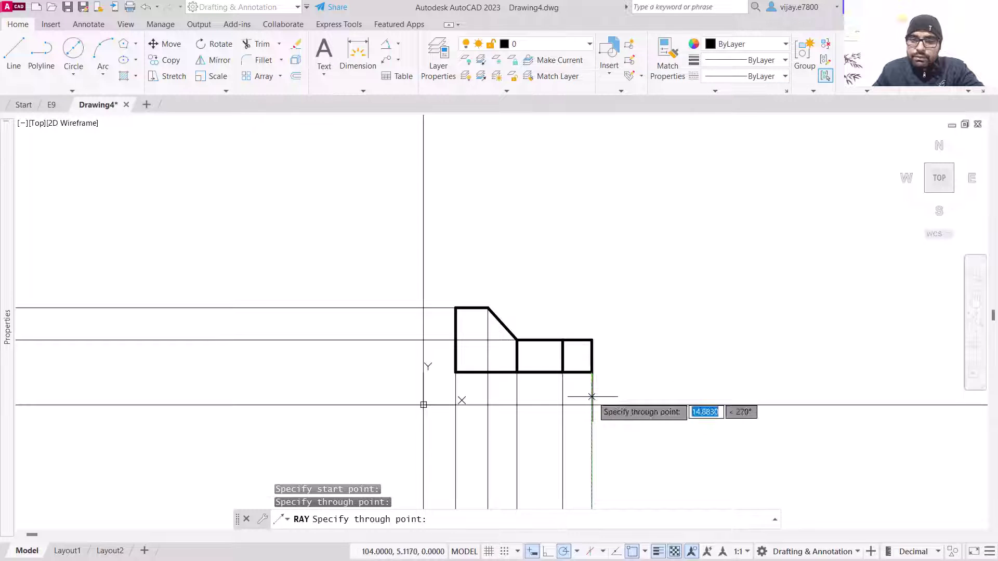
left_click(516, 373)
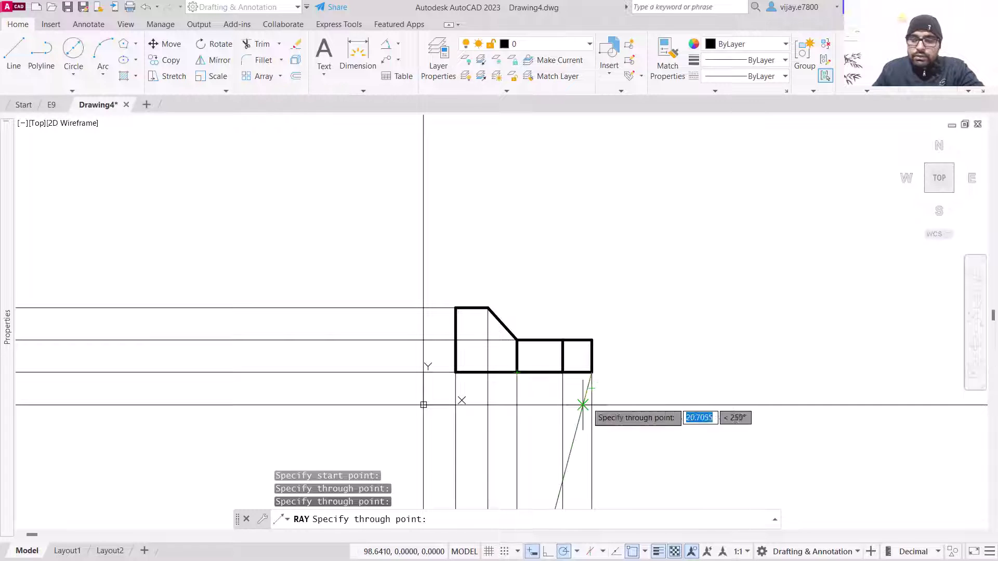
key("Escape")
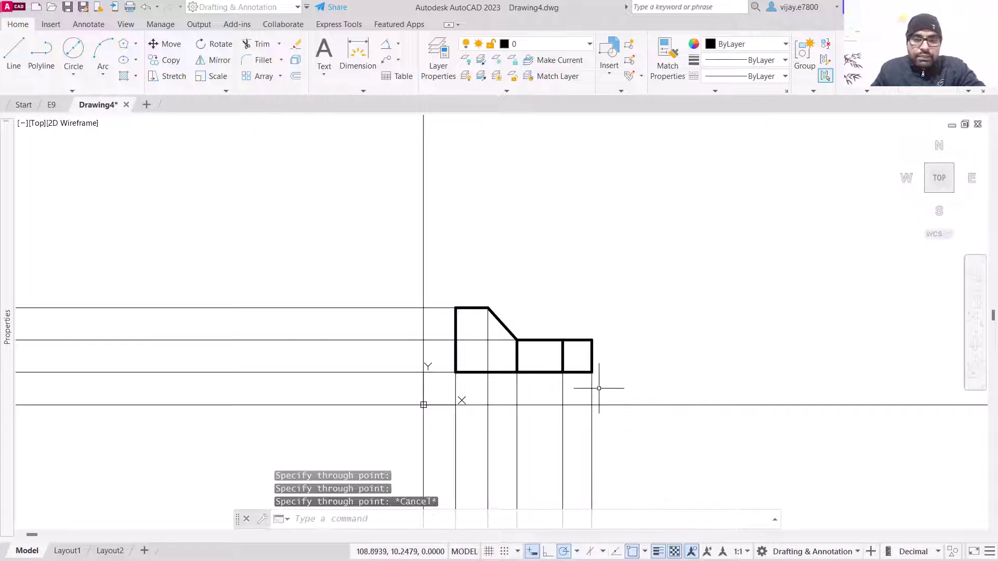
Step: Move the isometric reference image by its lower-left corner so it sits just to the right of the front view
scroll(680, 331, "down", 2)
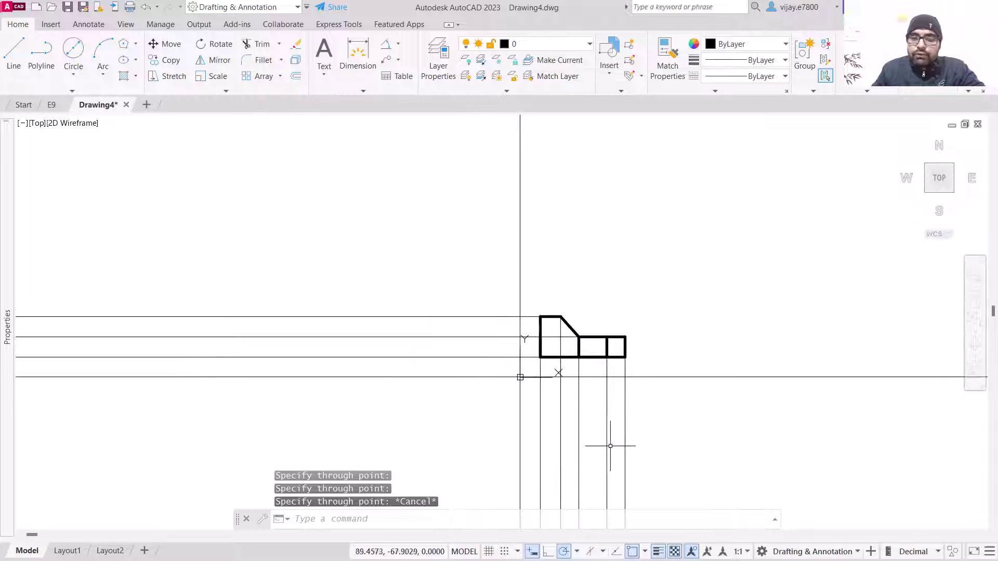
middle_click_drag(680, 444, 586, 317)
scroll(488, 307, "up", 2)
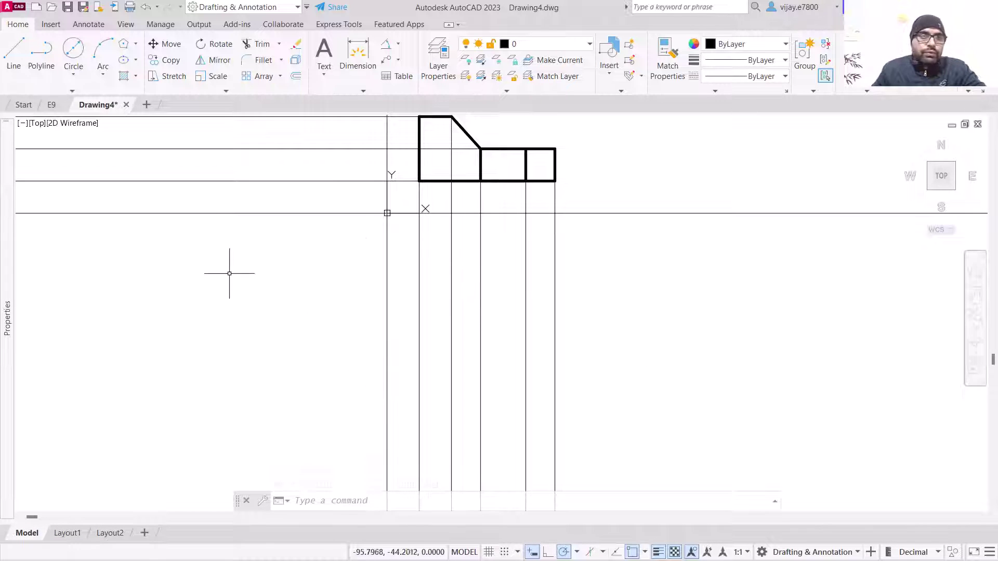
scroll(528, 227, "down", 2)
middle_click_drag(735, 139, 328, 450)
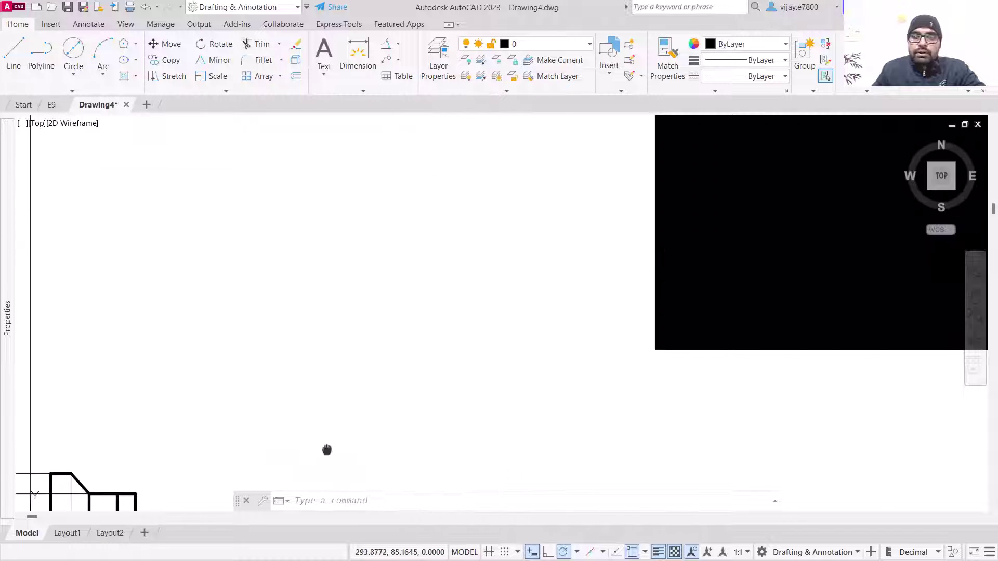
scroll(675, 289, "down", 2)
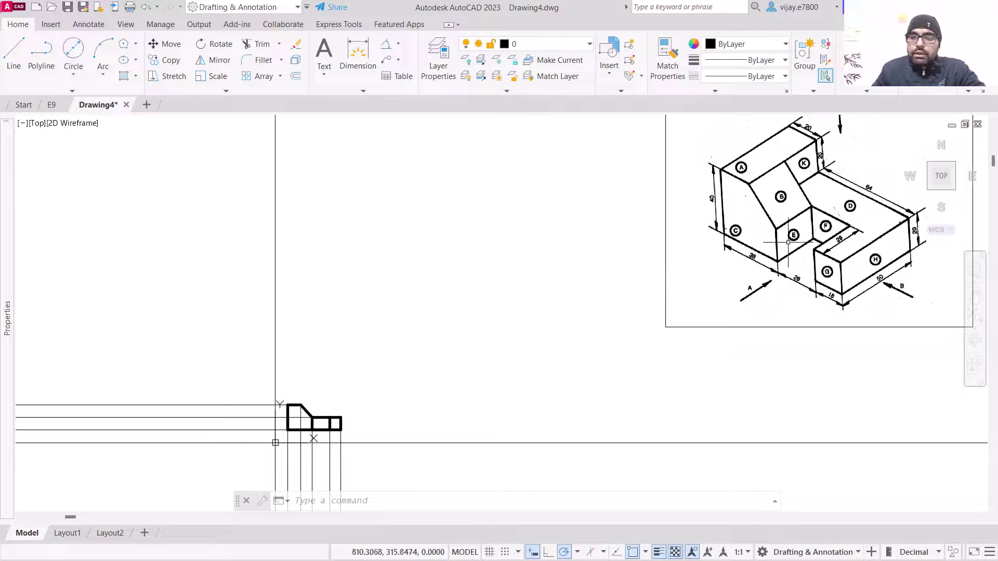
left_click(585, 302)
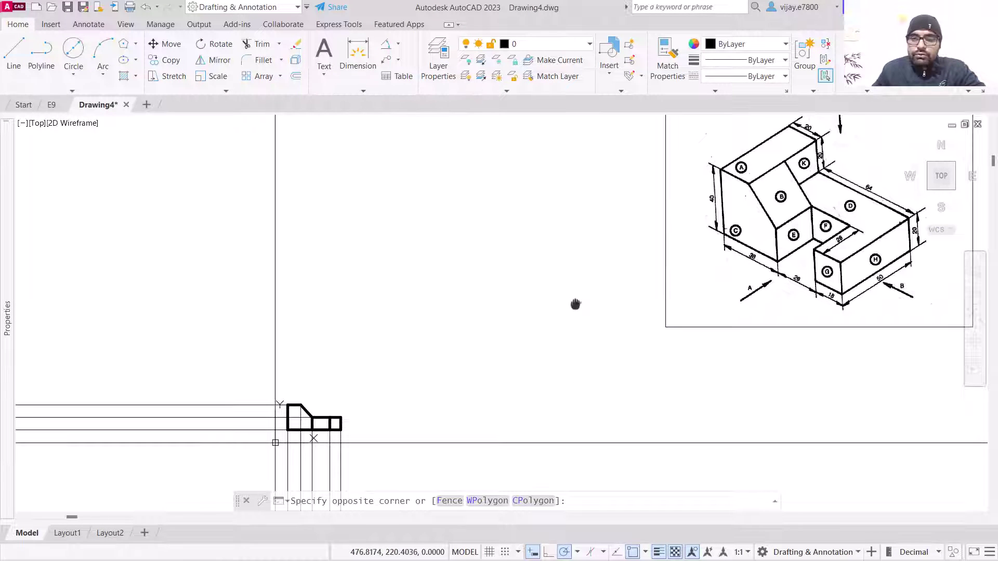
middle_click_drag(574, 305, 472, 360)
key("Escape")
left_click(647, 299)
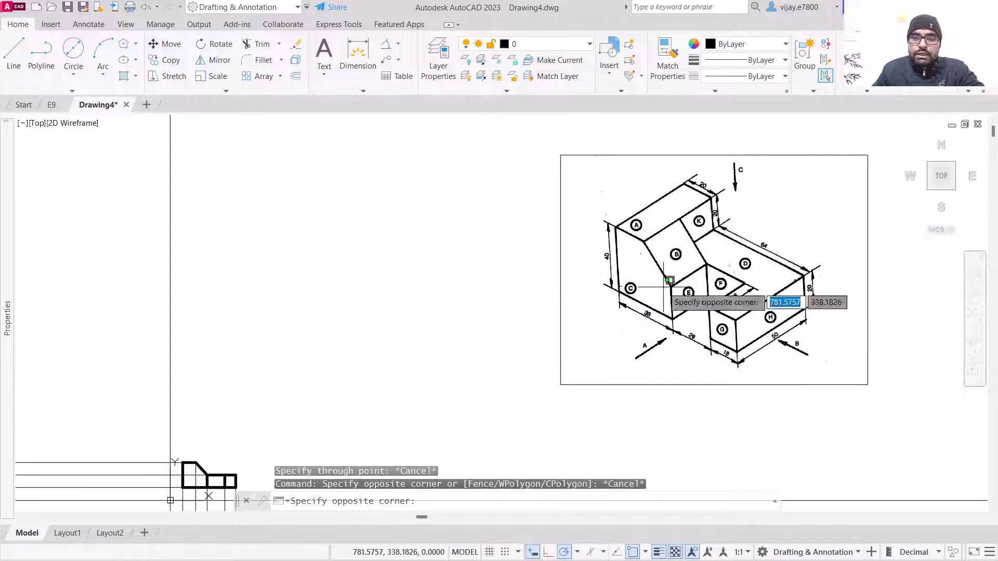
left_click(595, 331)
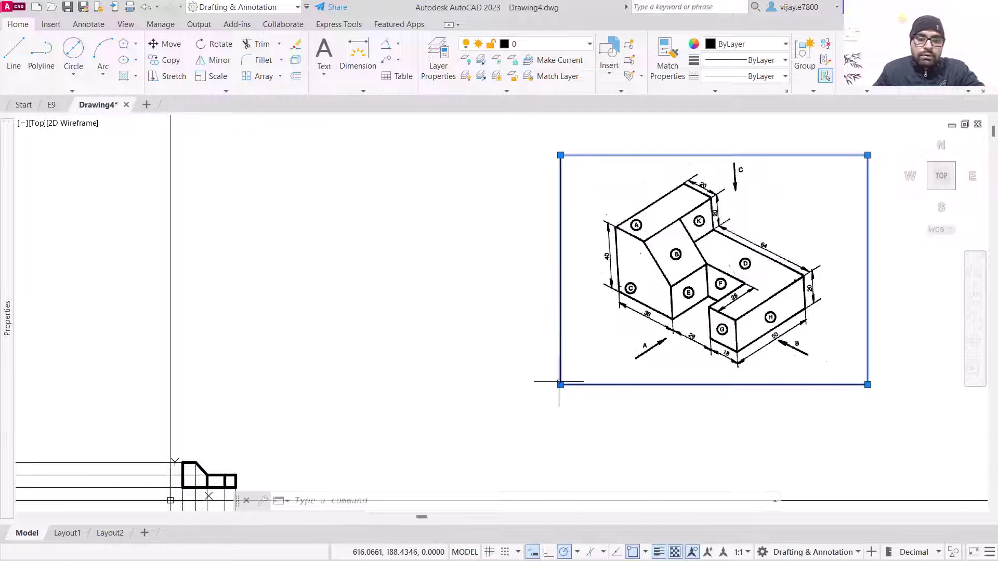
left_click(170, 48)
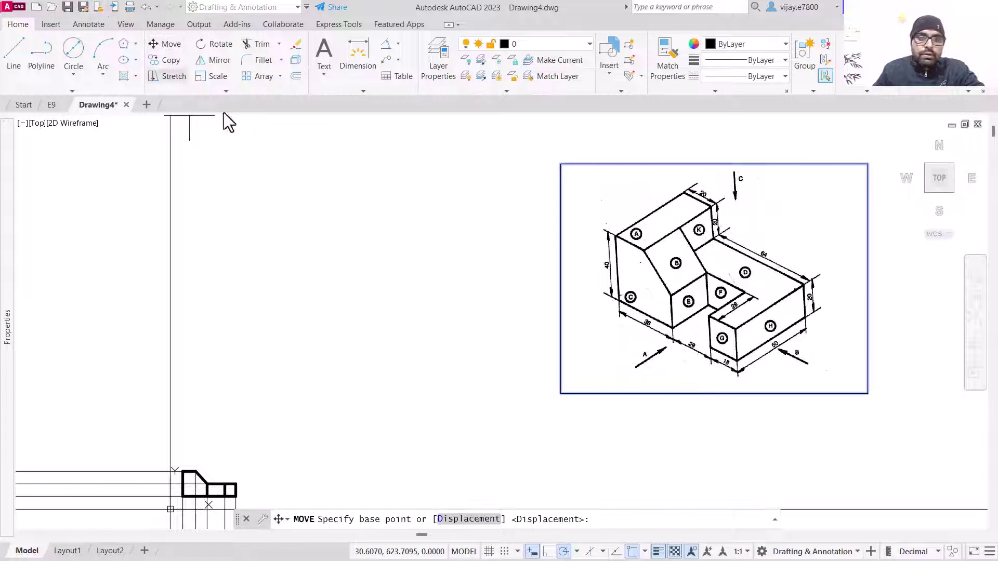
left_click(561, 393)
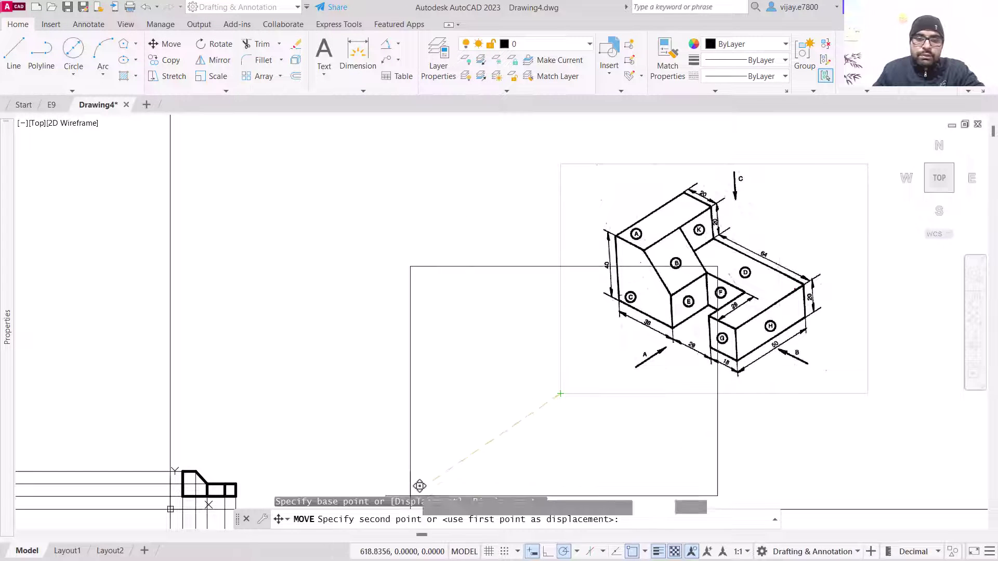
middle_click_drag(454, 445, 531, 289)
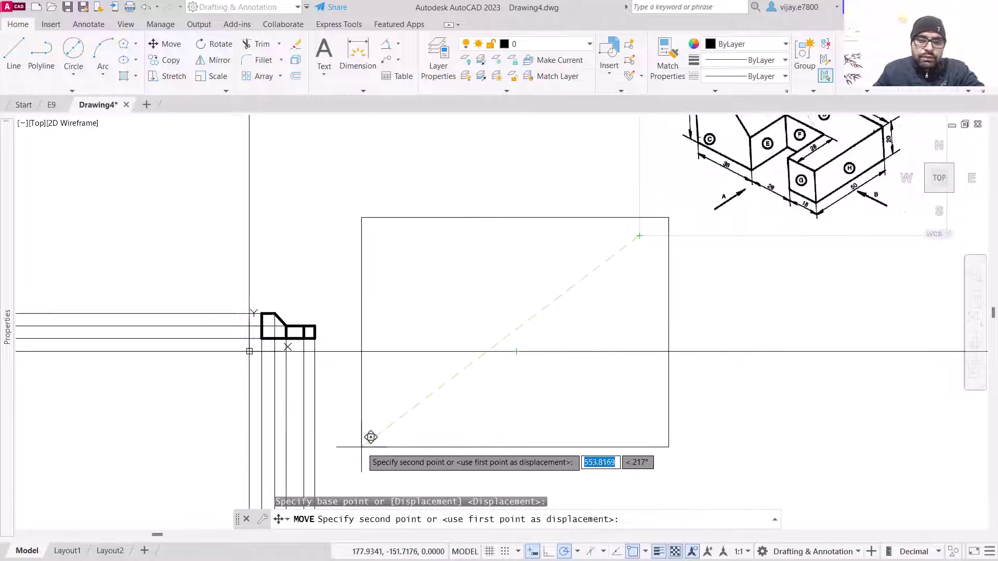
left_click(374, 438)
Step: Shrink the isometric reference image by stretching its lower-right corner inward towards the front view
scroll(391, 409, "up", 2)
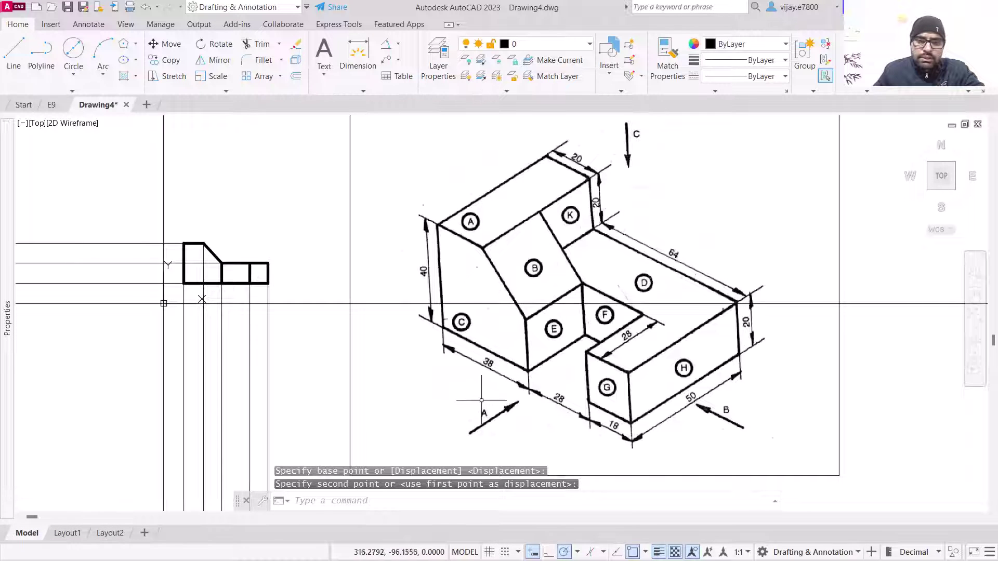
scroll(481, 400, "down", 2)
left_click(783, 428)
left_click(675, 416)
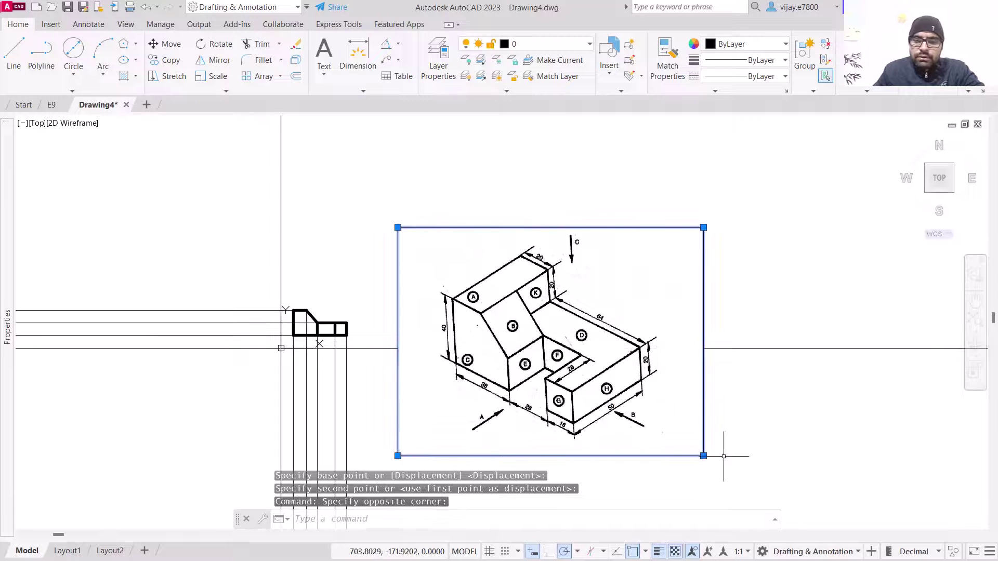
left_click(703, 456)
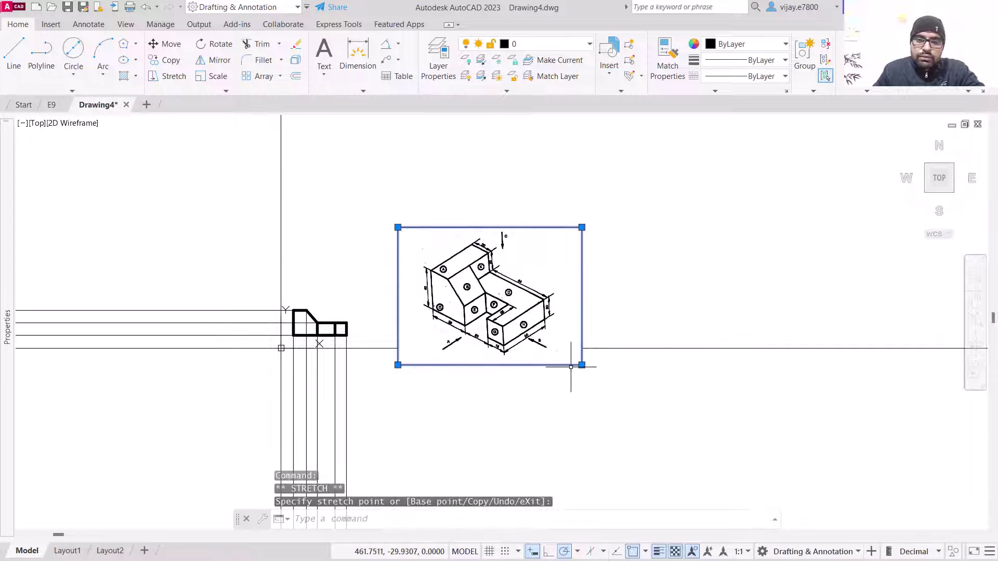
scroll(397, 393, "up", 3)
mouse_move(568, 383)
middle_mouse_down()
mouse_move(445, 461)
mouse_move(412, 465)
middle_mouse_up()
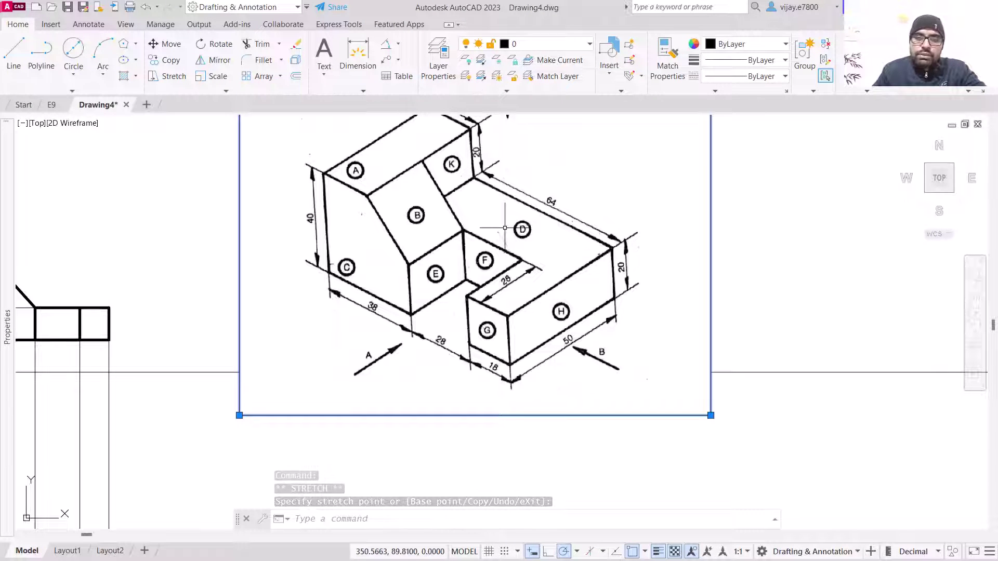
scroll(505, 227, "down", 2)
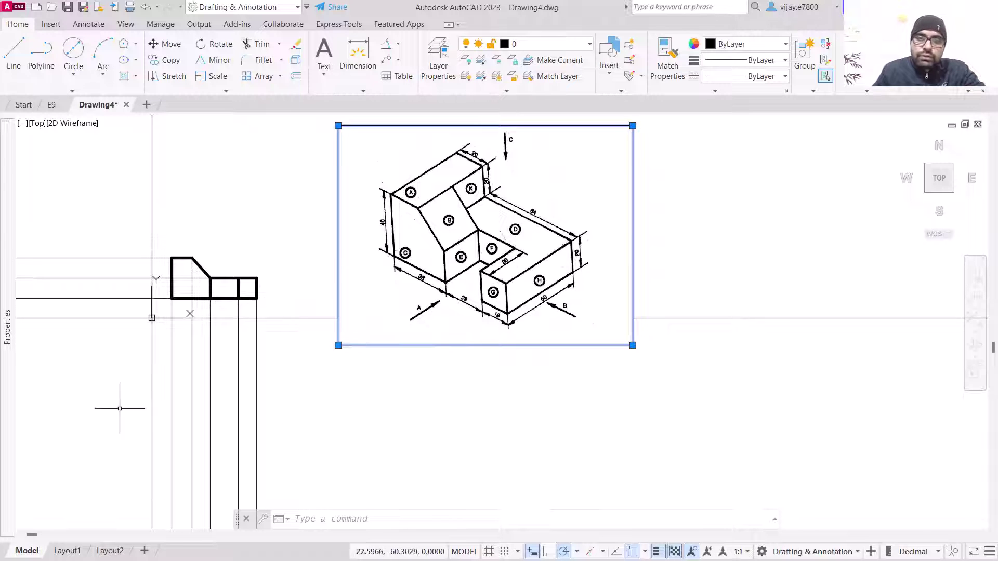
left_click(16, 51)
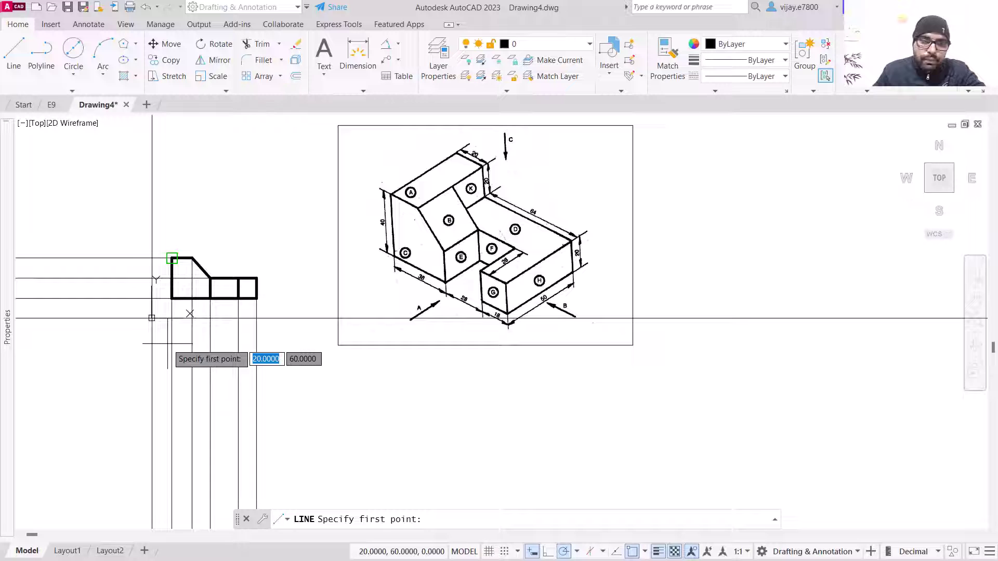
left_click(168, 344)
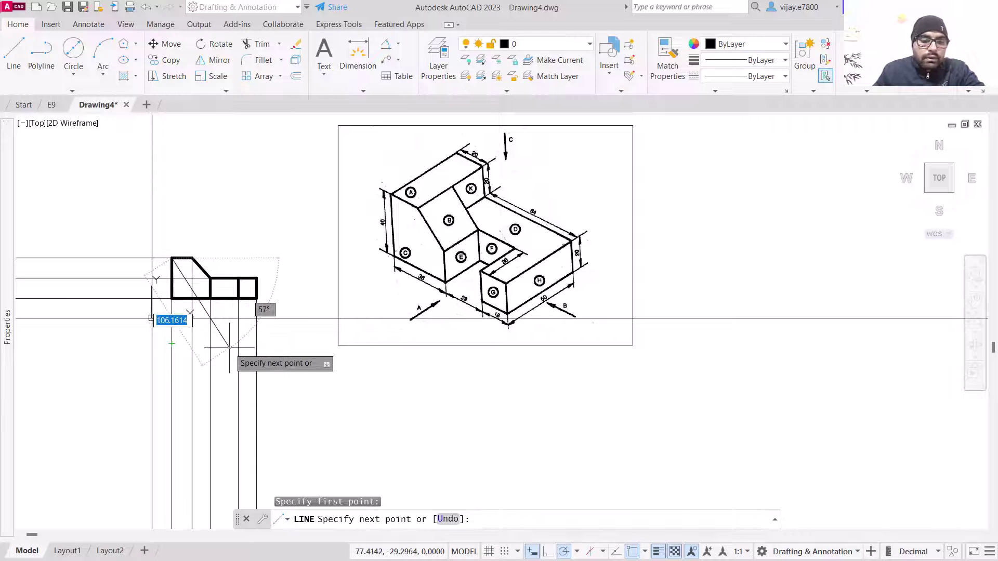
key("Escape")
Step: Draw a line about 103 units long horizontally leftward onto the leftmost downward ray below the front view, then continue it 20 units down
left_click(14, 52)
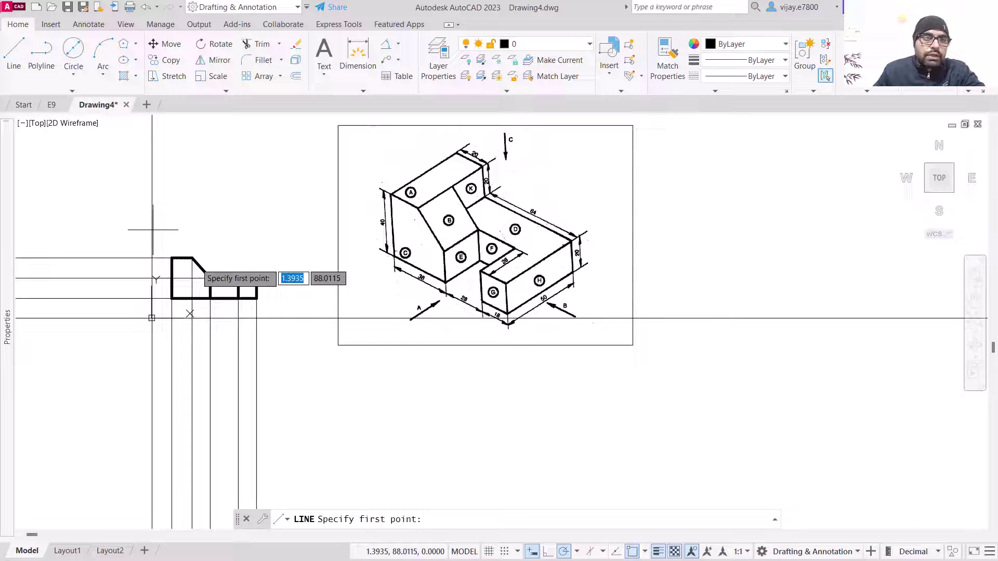
left_click(275, 349)
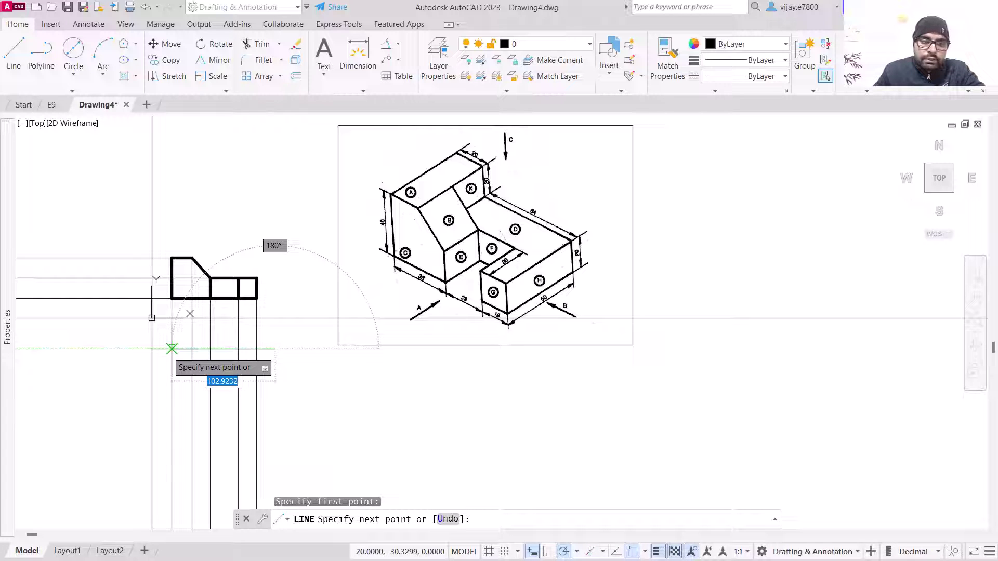
left_click(172, 349)
scroll(172, 387, "up", 2)
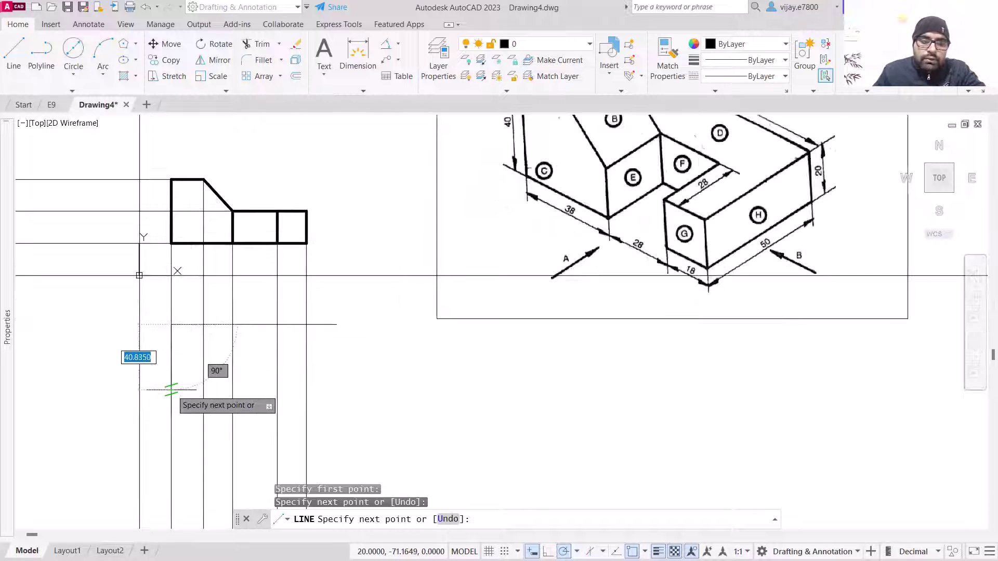
scroll(139, 275, "down", 2)
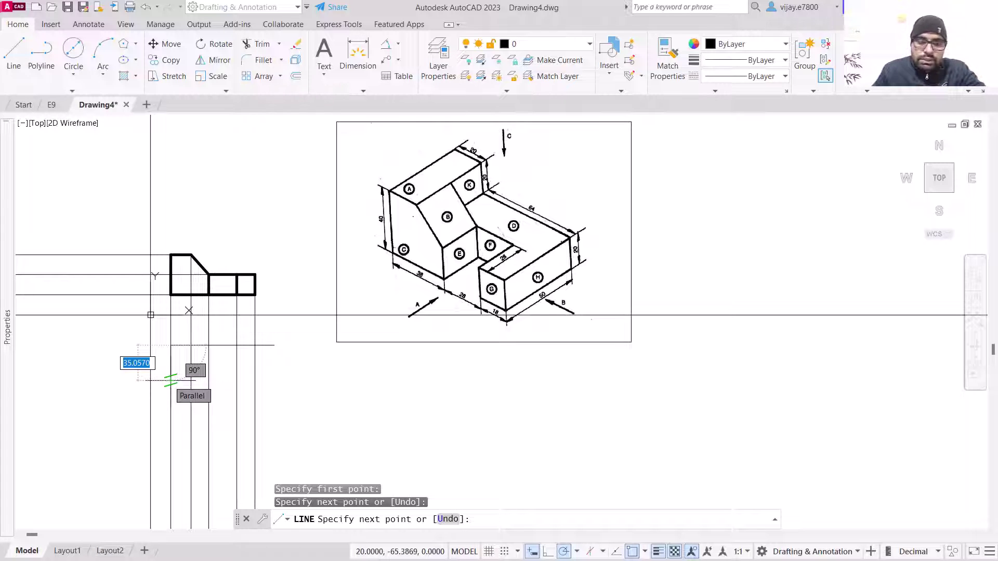
type("20")
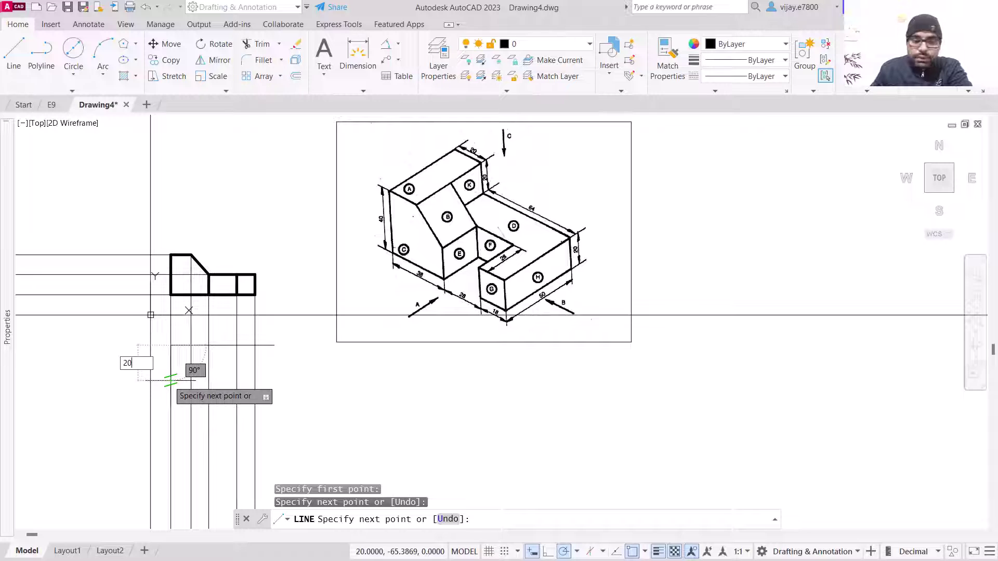
key("Return")
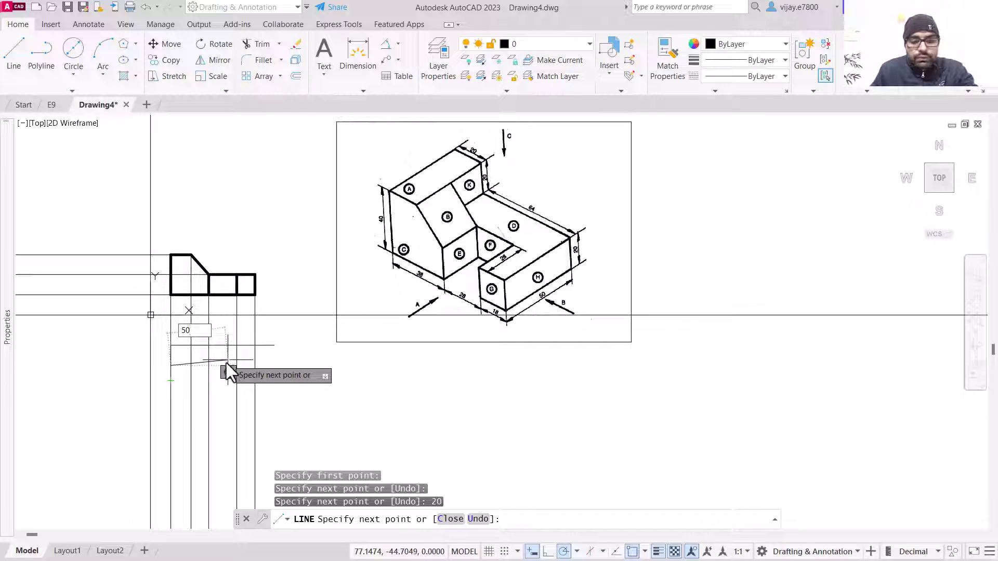
Step: Continue the line below the front view with a 50-unit horizontal segment at 0°
type("50")
key("Tab")
type("0")
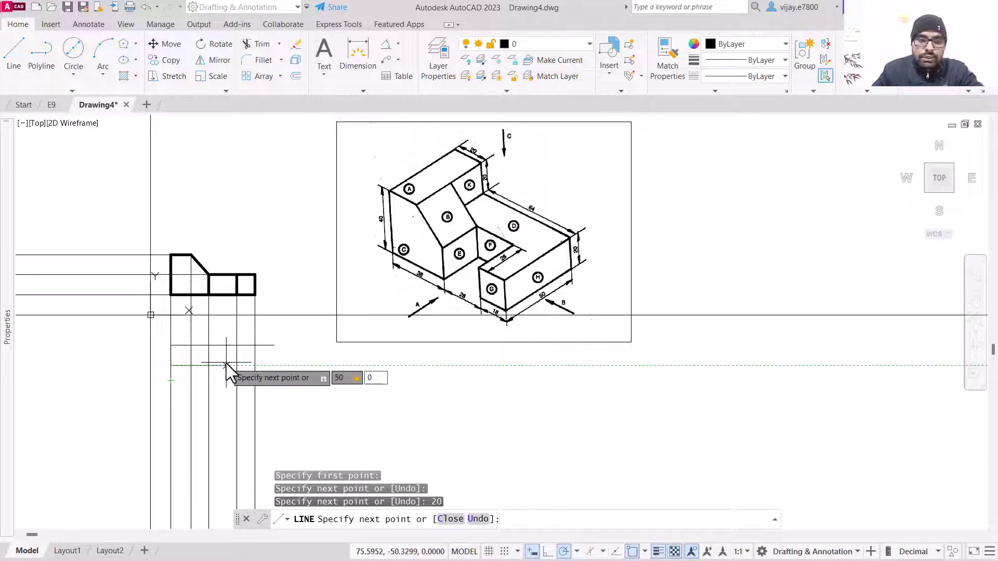
key("Return")
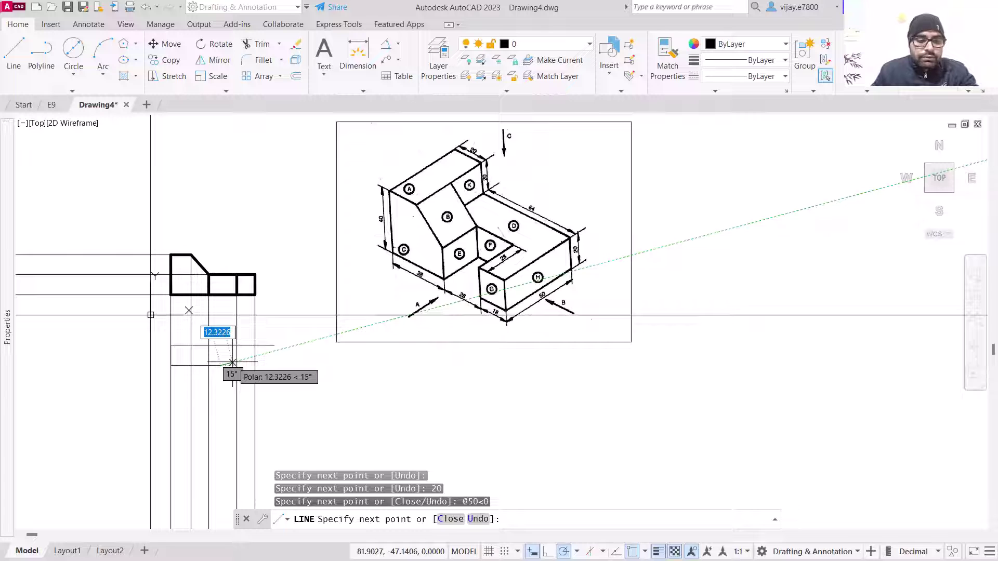
Step: Undo the 50-unit, 20-unit and long horizontal segments drawn below the front view and end the line
key("ctrl+z")
key("ctrl+z")
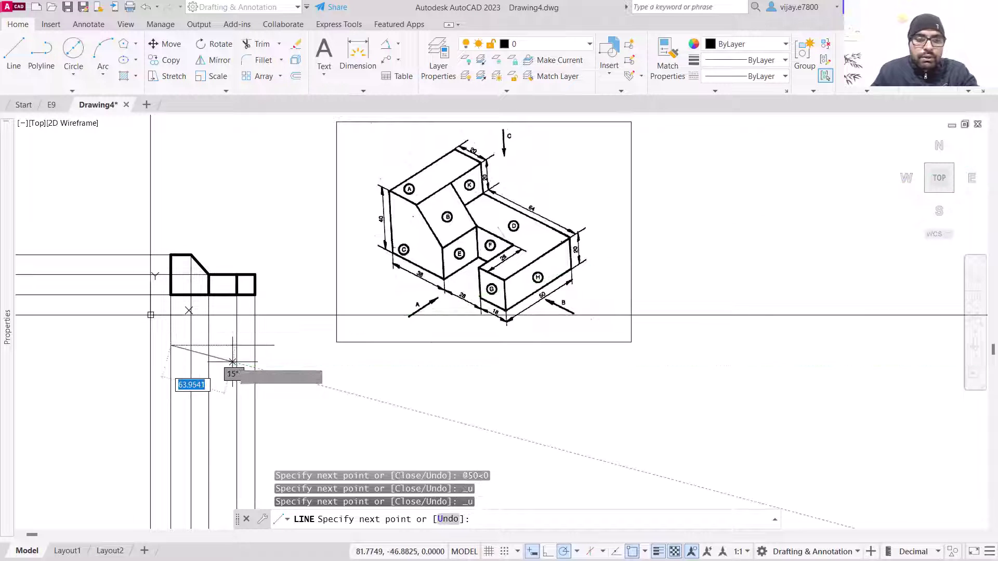
key("ctrl+z")
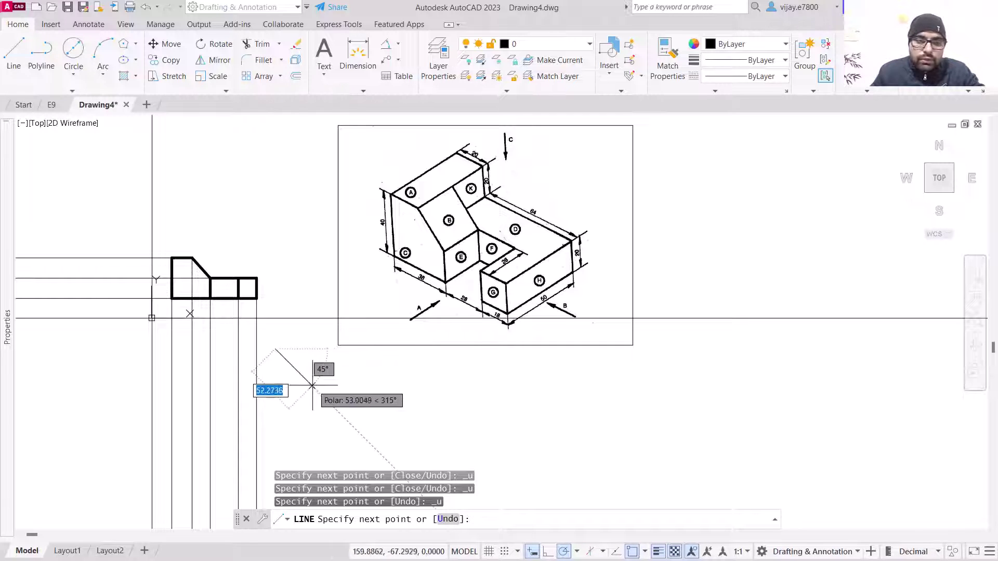
key("Escape")
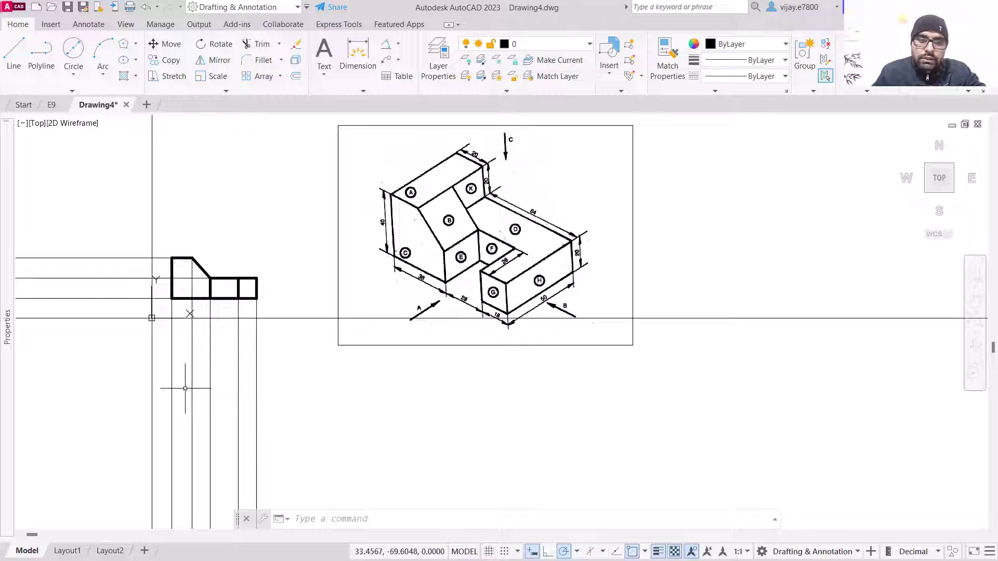
right_click(277, 371)
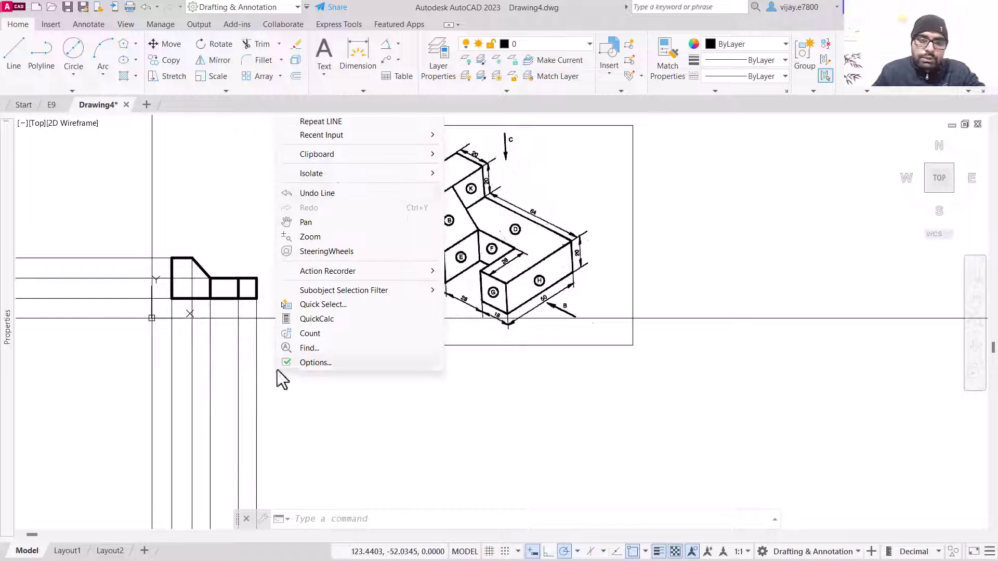
left_click(322, 121)
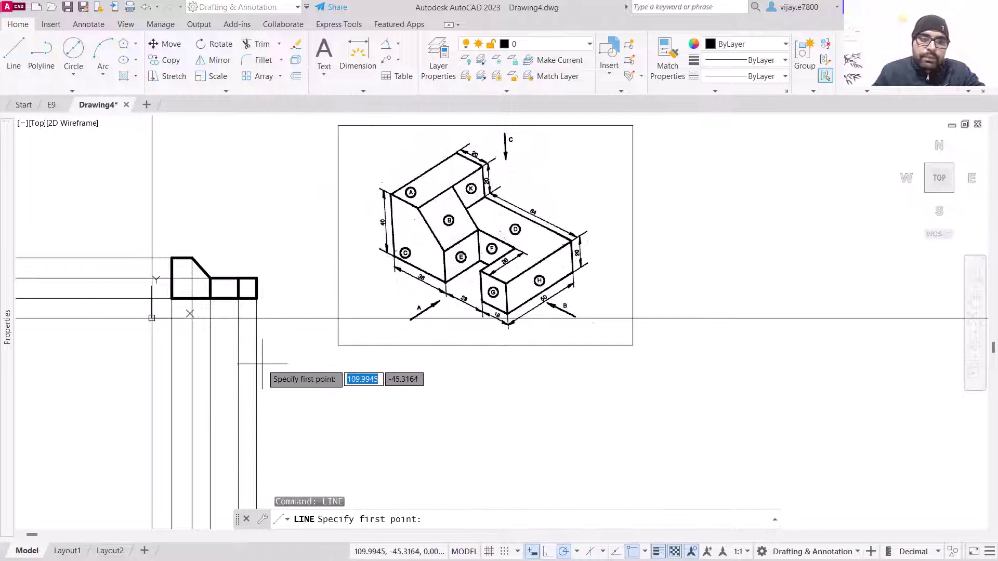
left_click(276, 371)
key("Escape")
Step: Draw a horizontal line about 96 units long below the front view, from beyond the rightmost downward ray leftward to the leftmost ray
right_click(278, 357)
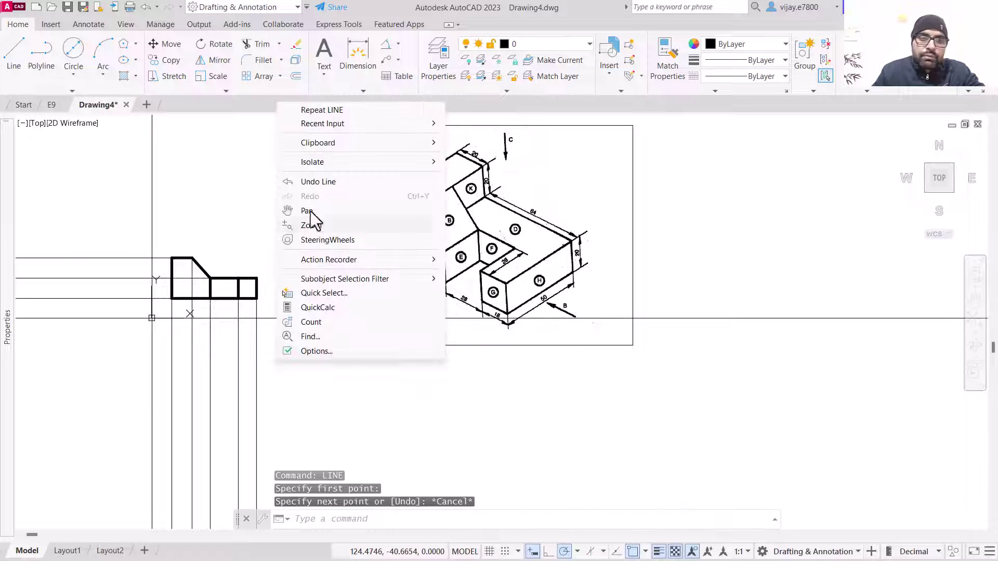
left_click(316, 111)
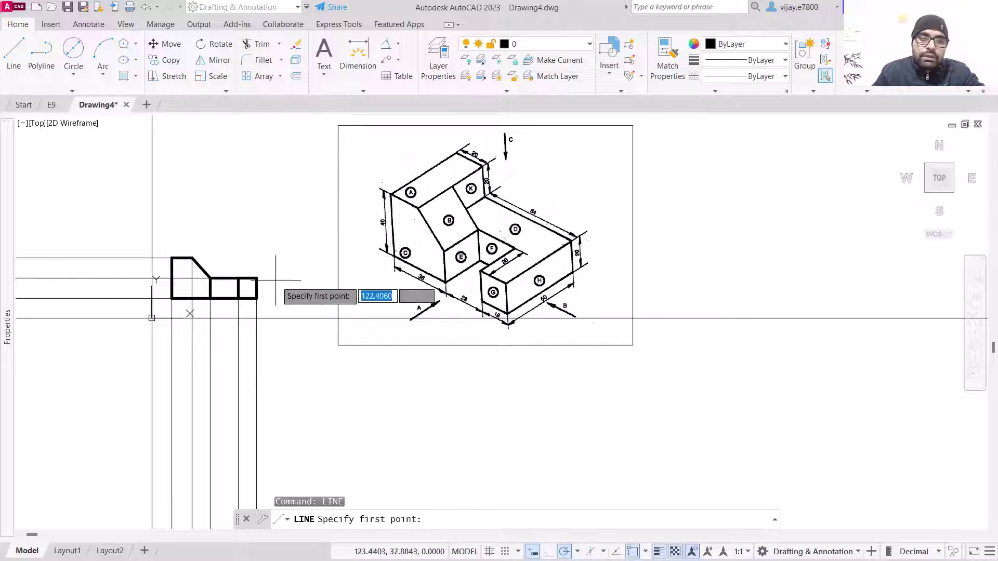
left_click(267, 345)
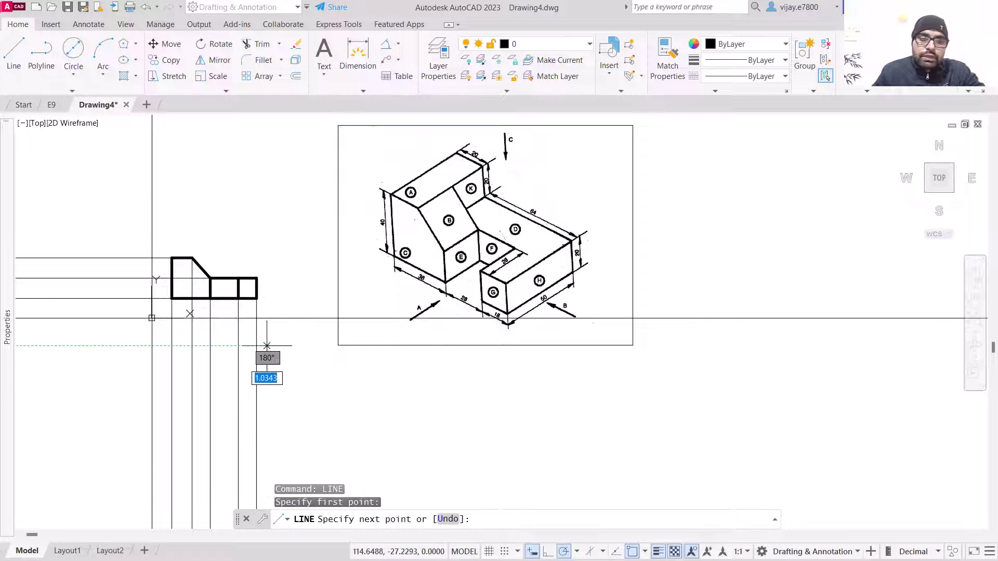
left_click(171, 346)
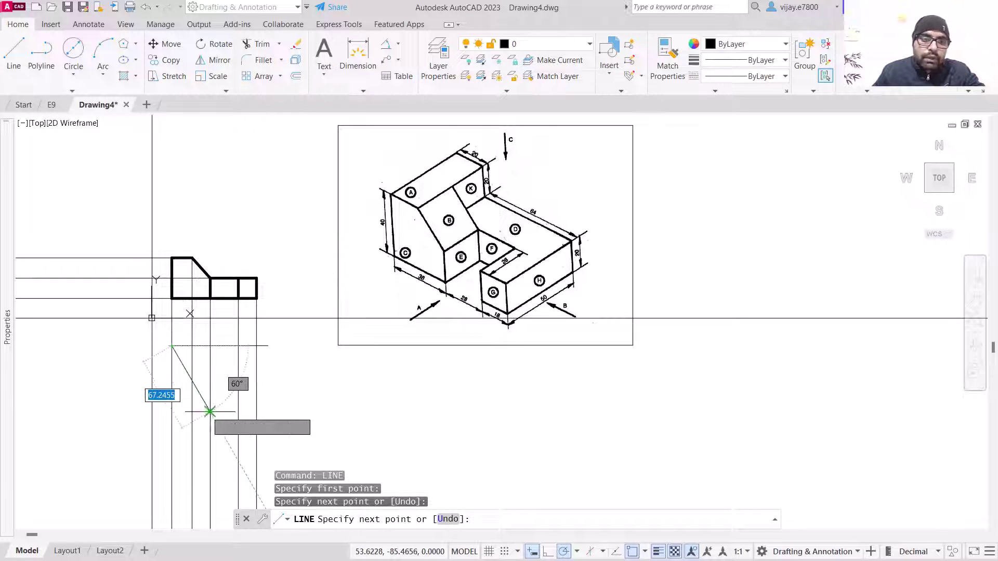
Step: Continue with a 0.40 mm lineweight to outline a 20 by 50 rectangle down the leftmost ray, forming the top view's left strip
left_click(738, 61)
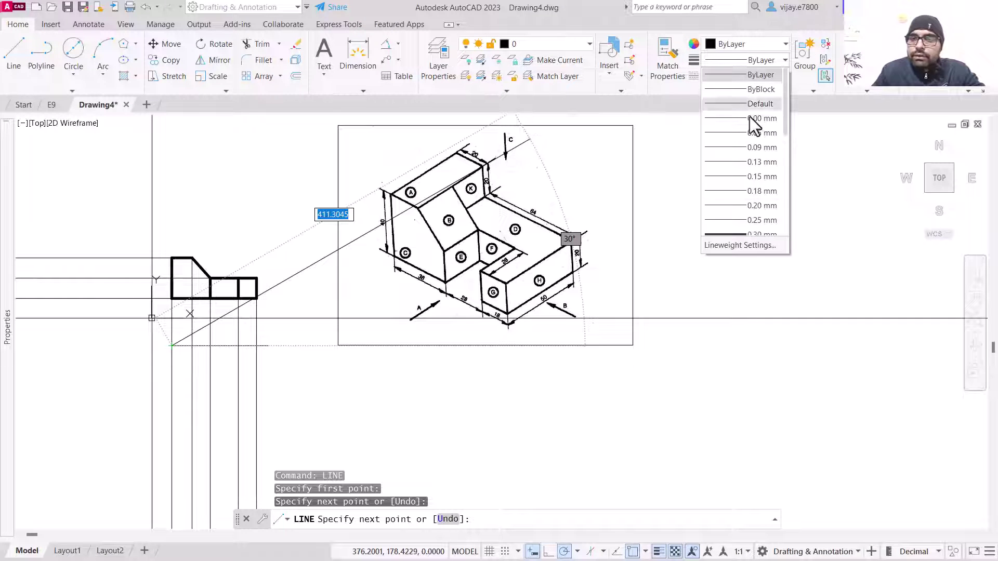
left_click(735, 203)
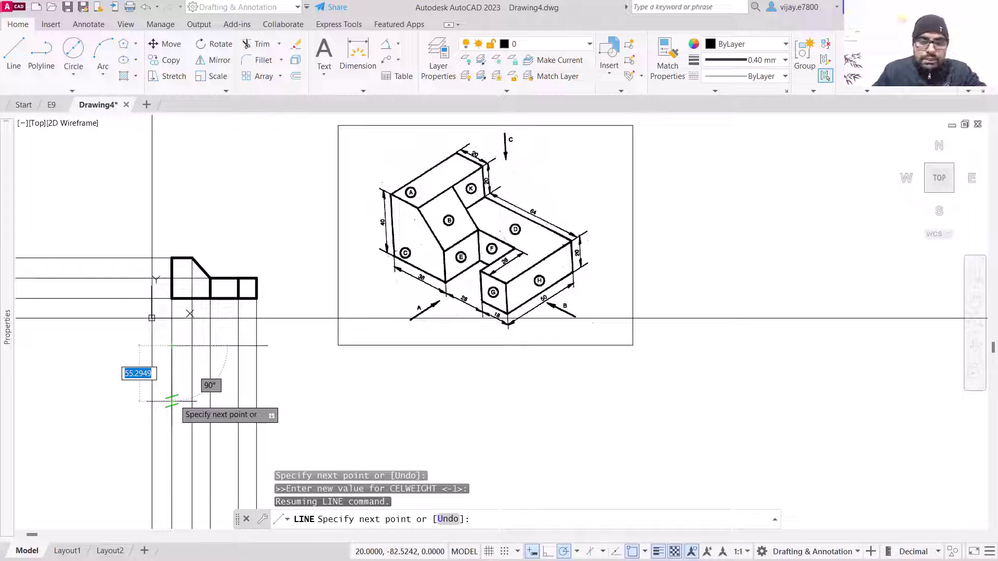
type("50")
key("Return")
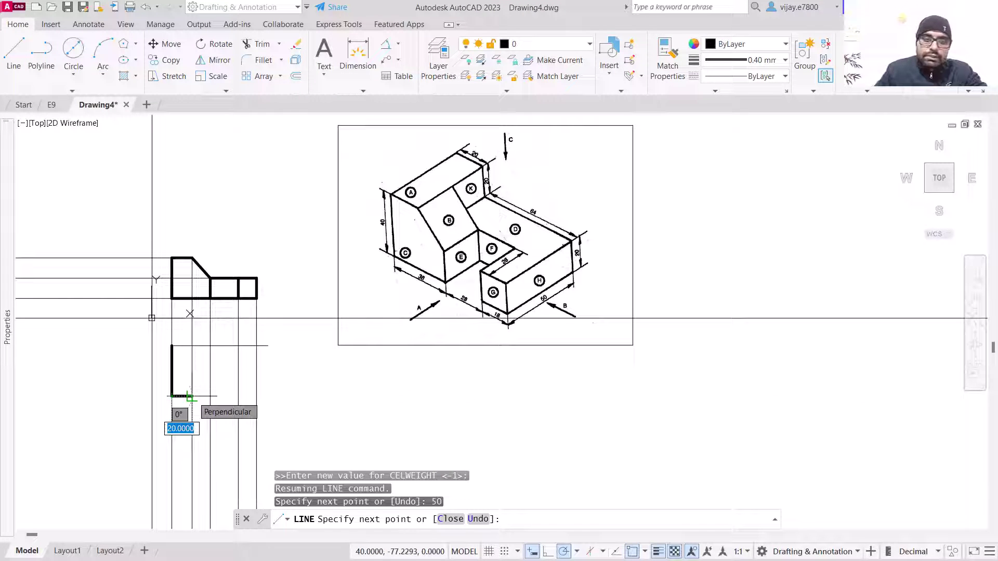
type("20")
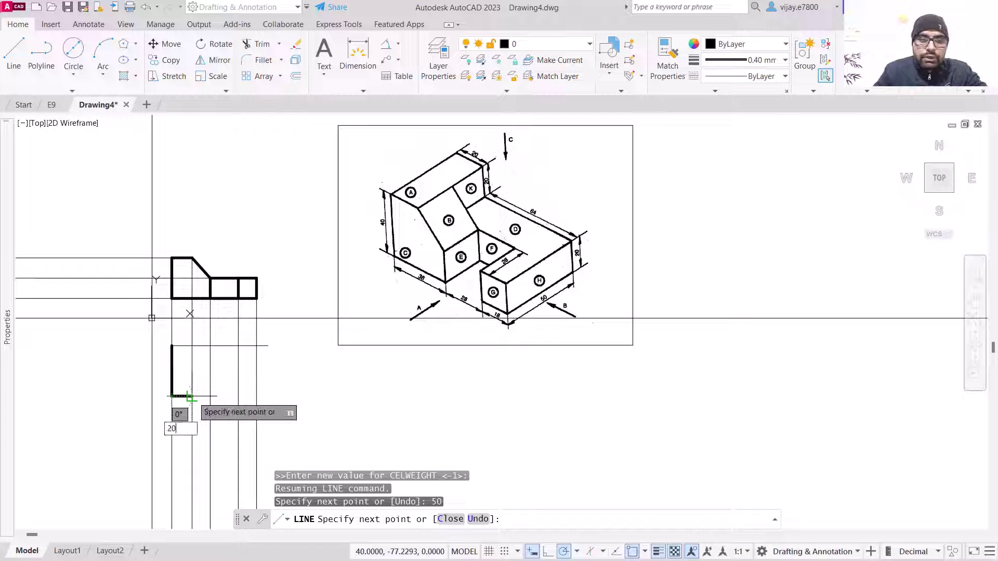
key("Return")
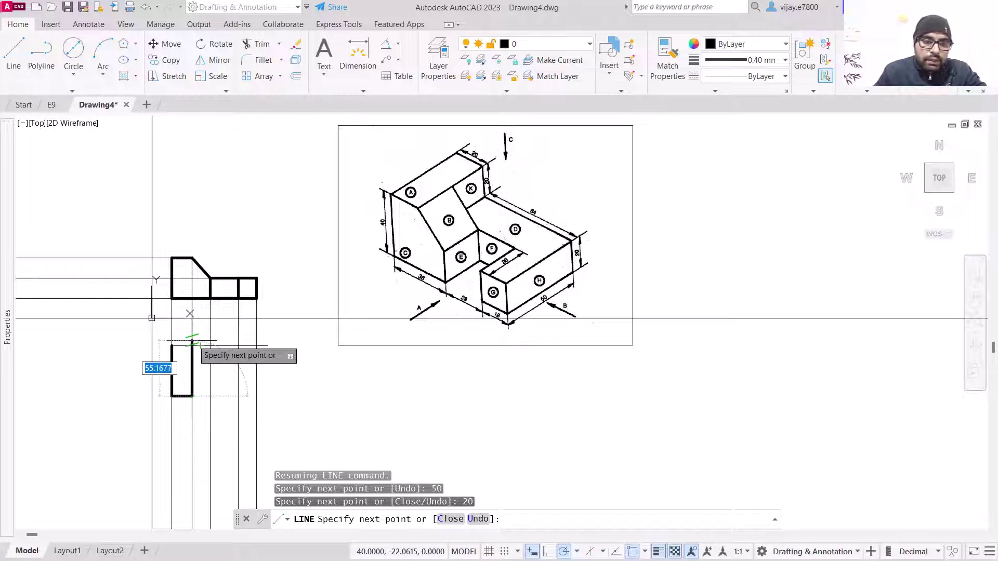
left_click(192, 345)
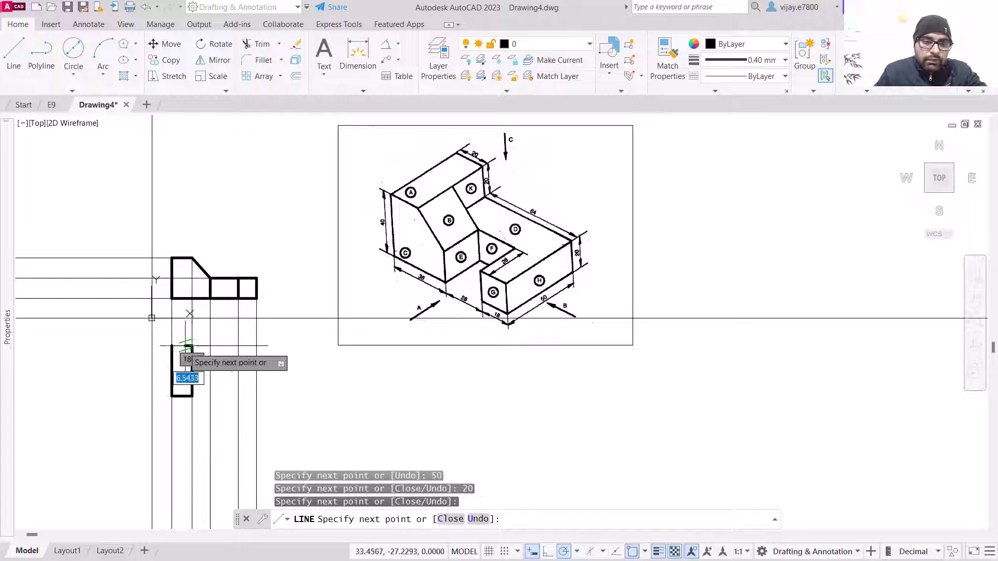
left_click(172, 345)
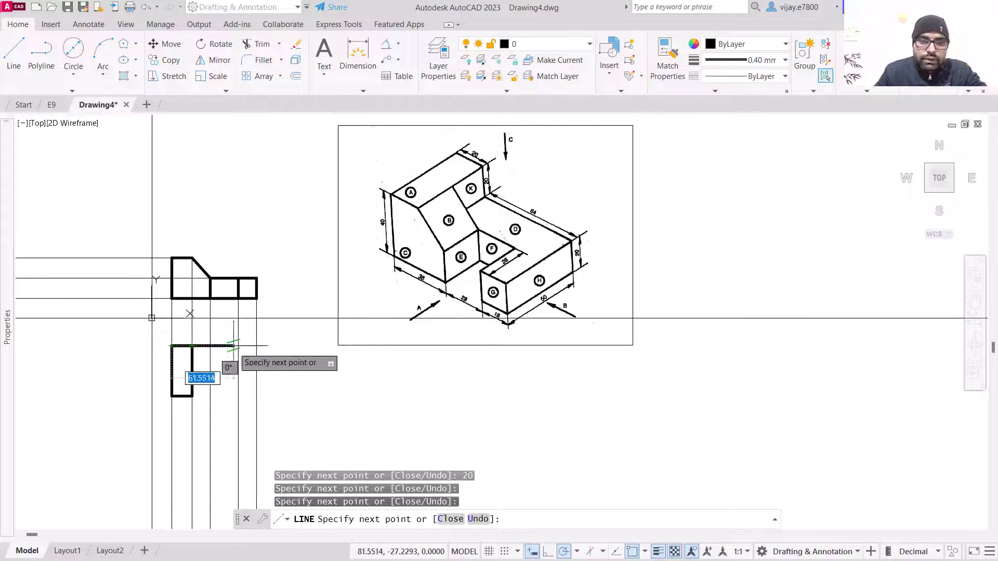
Step: Continue the outline along the top view's upper edge to the rightmost ray, 50 units down and 18 units left
left_click(257, 345)
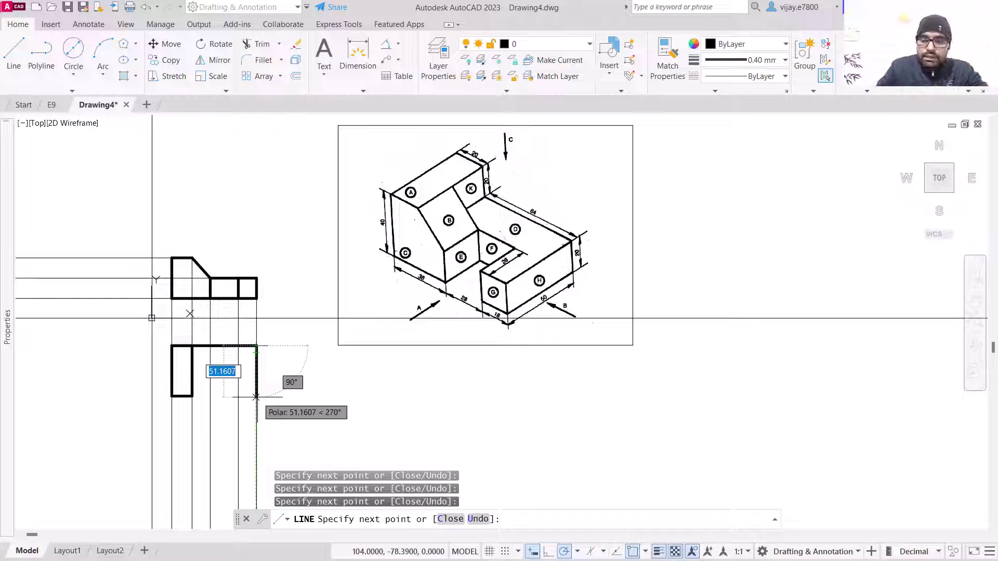
type("50")
key("Return")
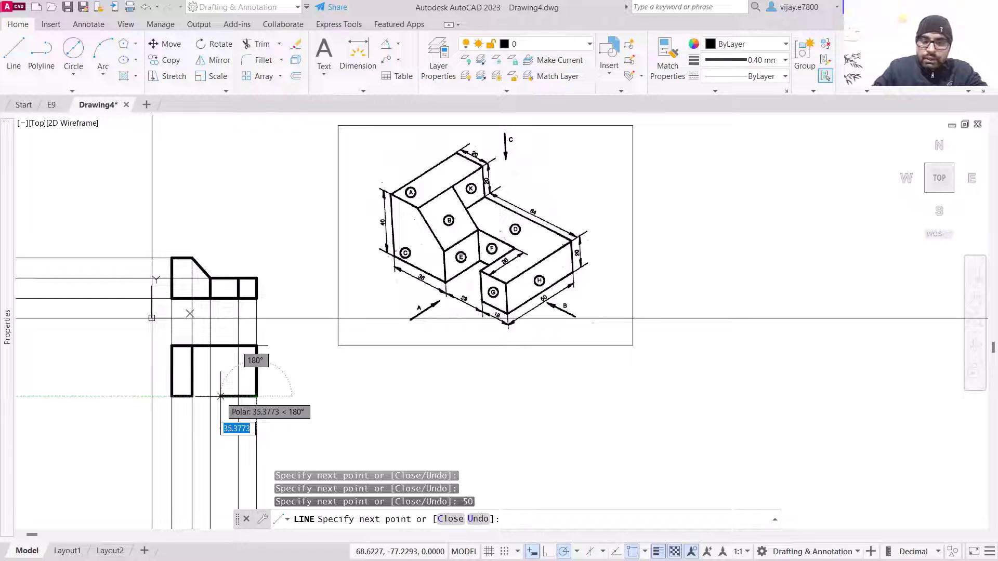
type("18")
key("Return")
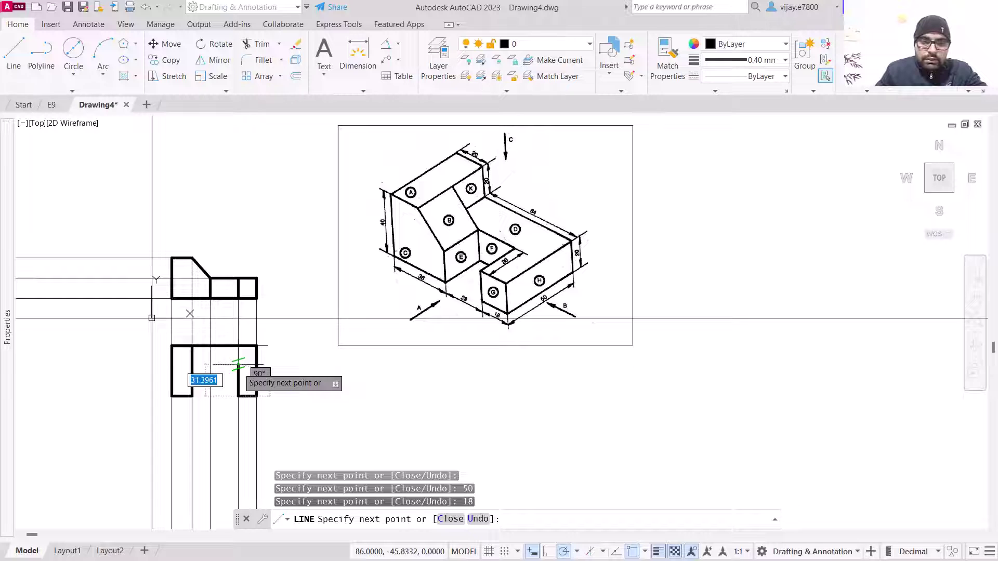
Step: Outline the top view's slot with segments 28 units up, 28 units left and 28 units down
type("28")
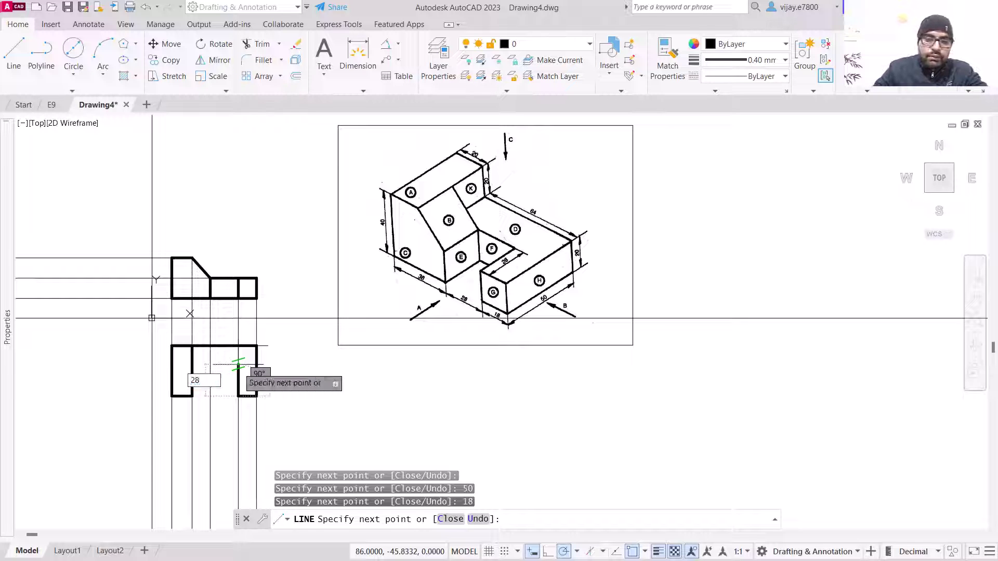
key("Return")
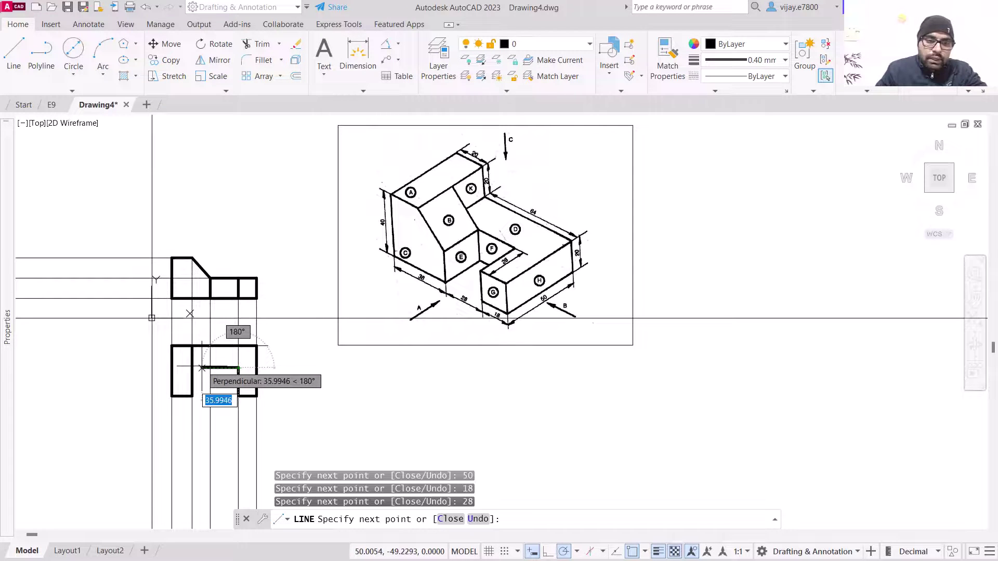
type("28")
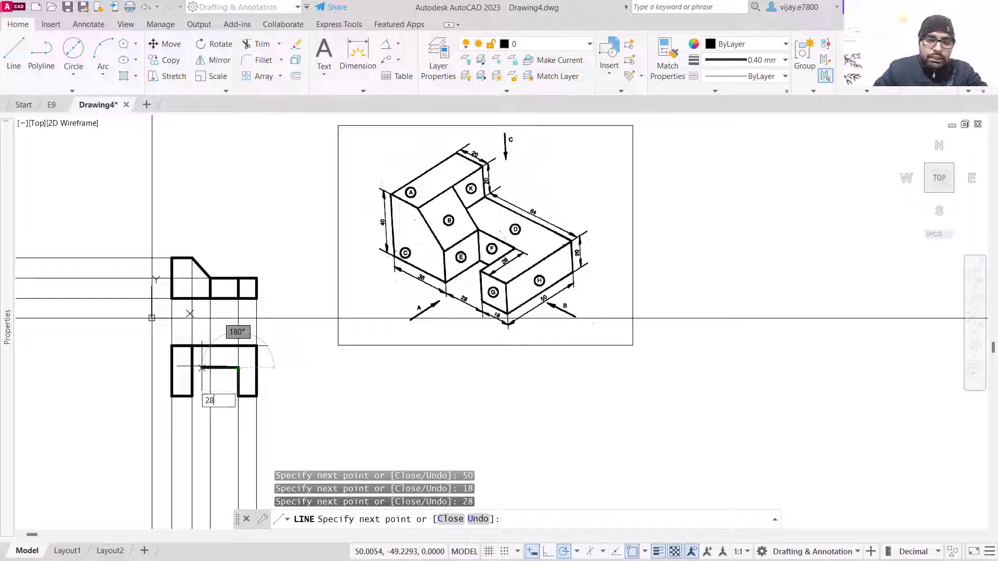
key("Return")
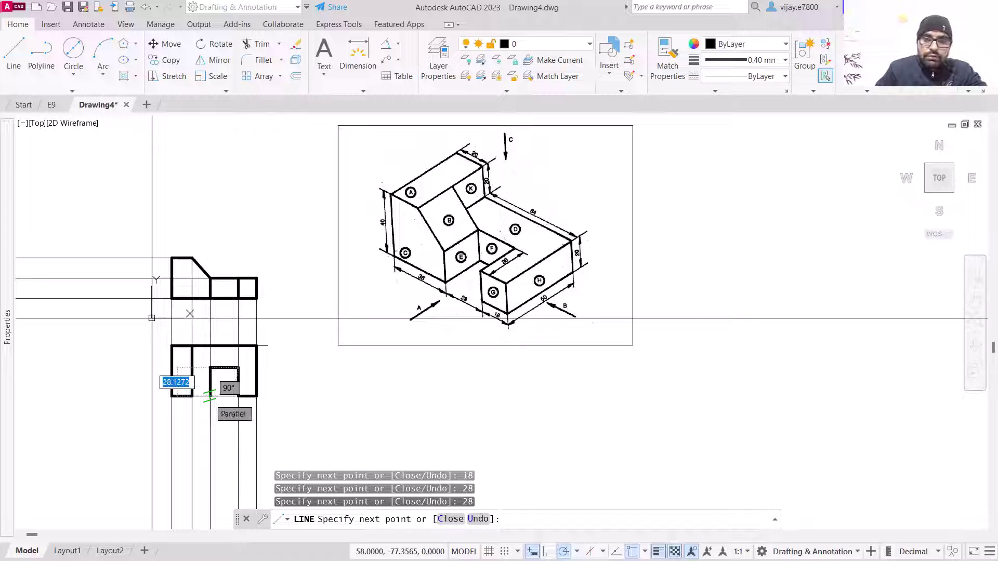
type("28")
key("Return")
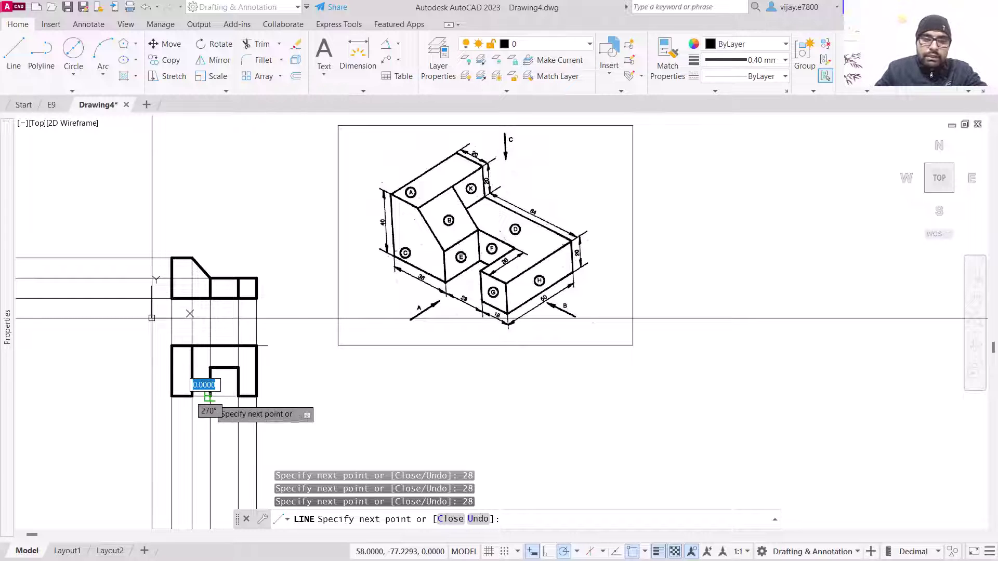
Step: Connect the slot's lower-left end to the left rectangle, go 28 units up, then across to the slot's upper-left corner, and finish the line
left_click(192, 397)
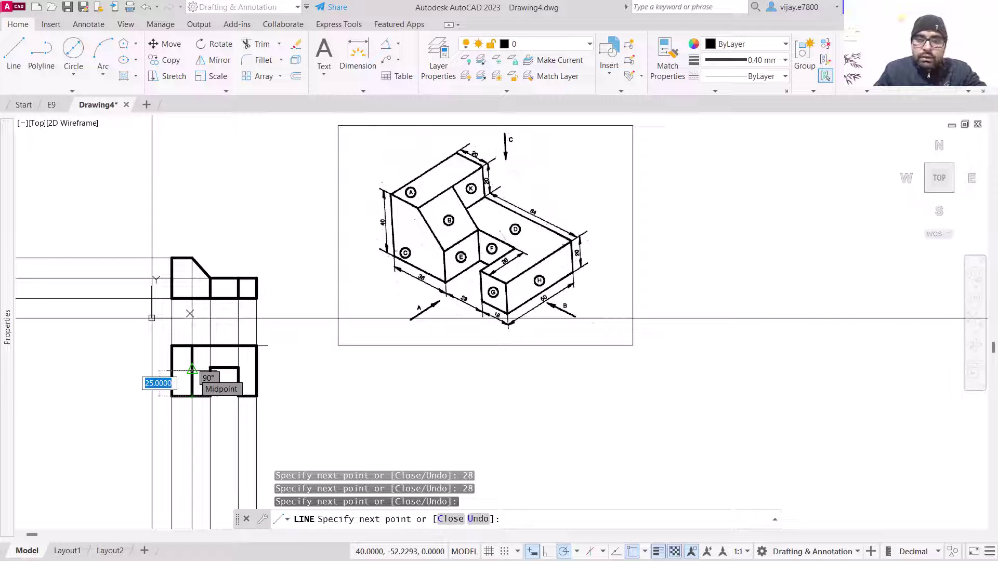
type("28")
key("Return")
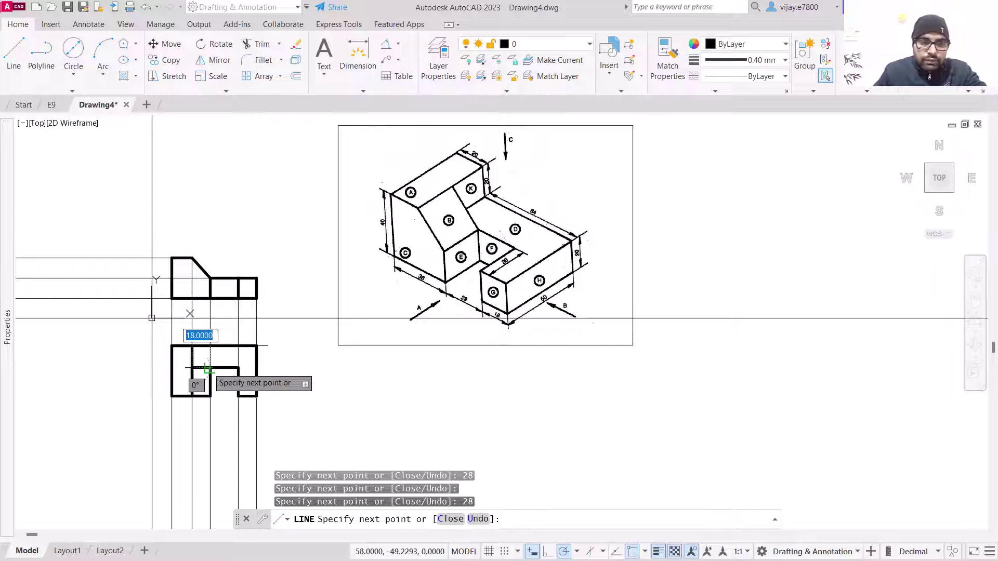
left_click(208, 369)
right_click(340, 416)
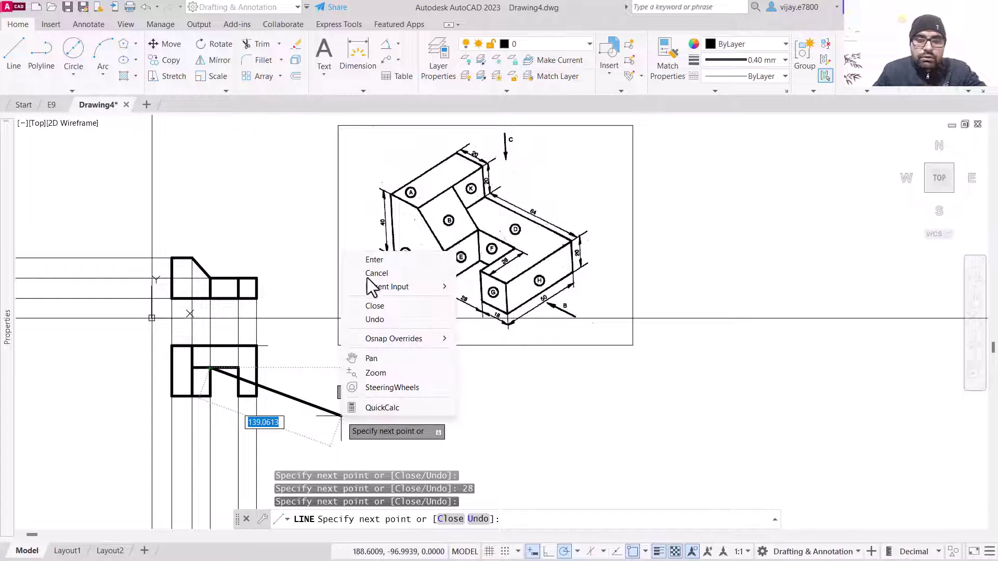
left_click(373, 260)
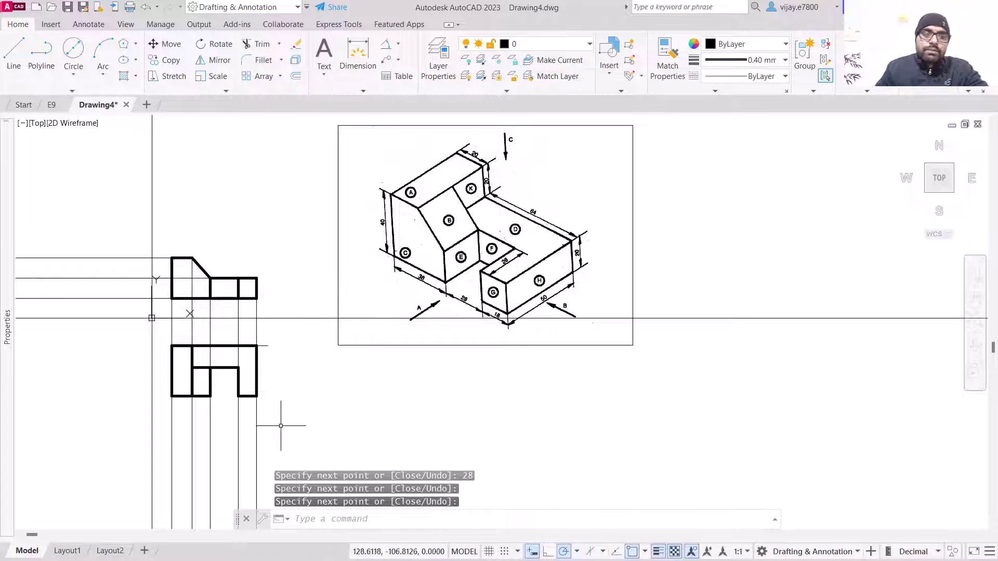
Step: Project a horizontal ray with a 0.00 mm lineweight leftward from the top view's upper-left corner
left_click(68, 93)
left_click(56, 106)
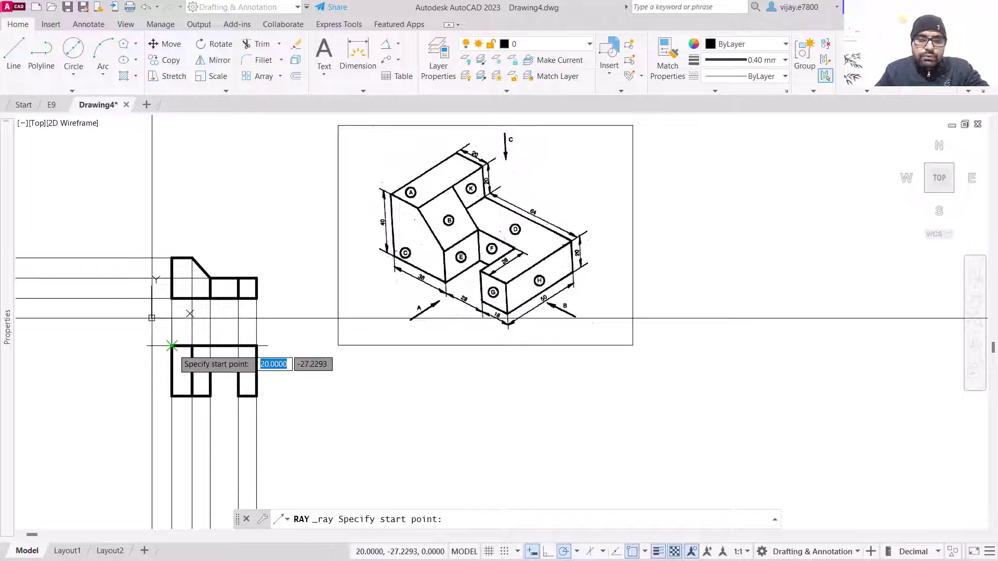
left_click(761, 61)
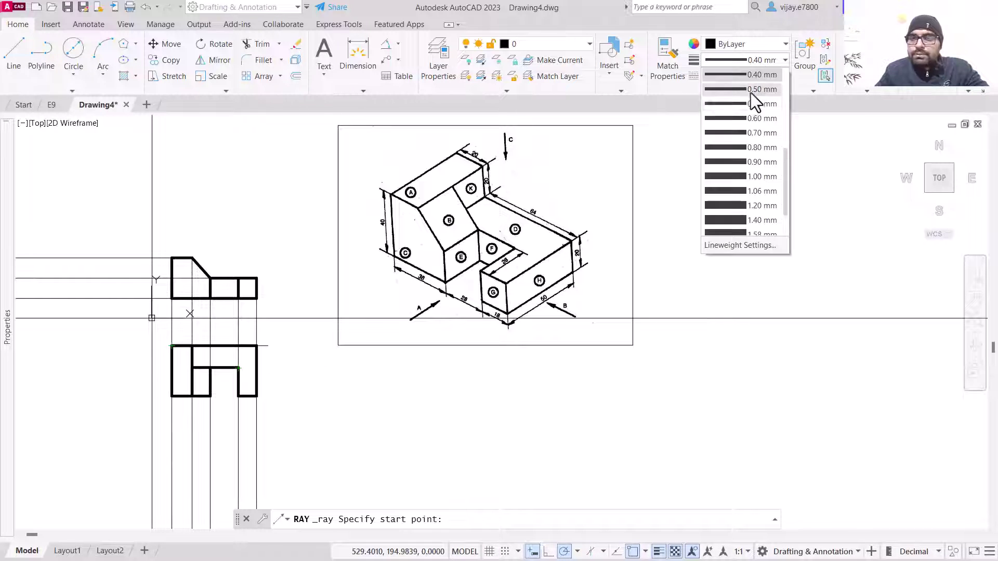
left_click(751, 119)
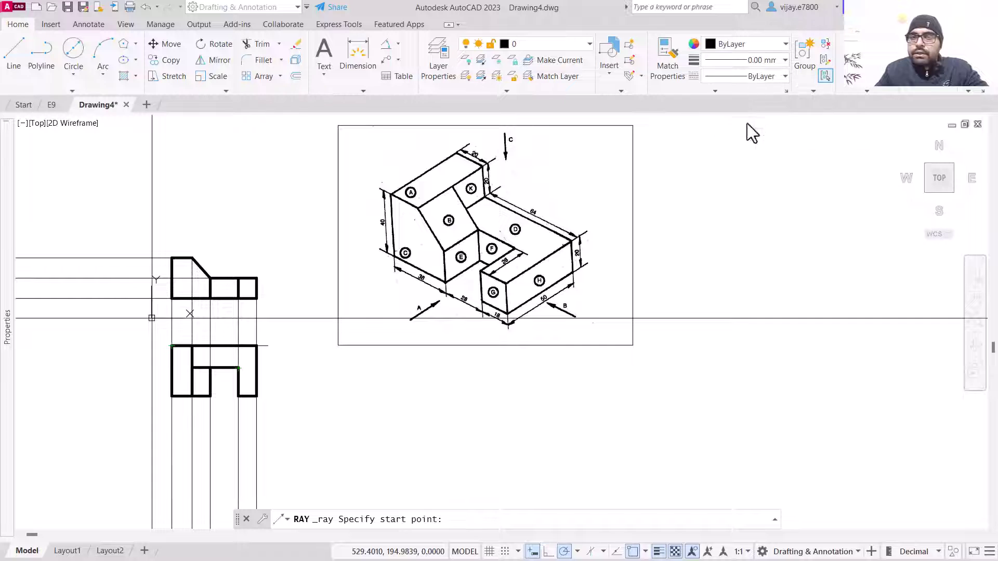
left_click(165, 346)
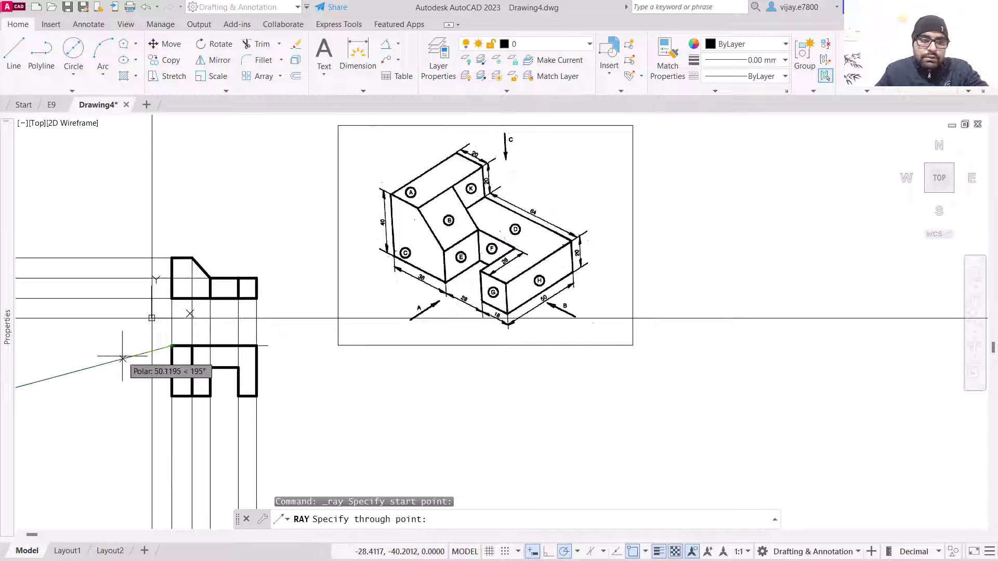
left_click(117, 346)
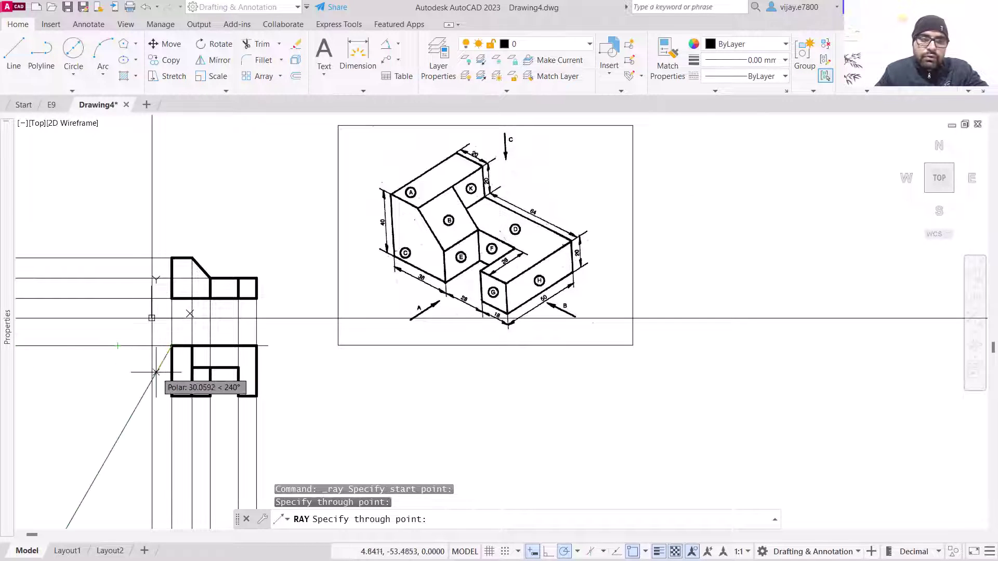
key("Return")
Step: Project a horizontal ray leftward from the upper-left corner of the top view's slot region, where it meets the left rectangle
right_click(100, 113)
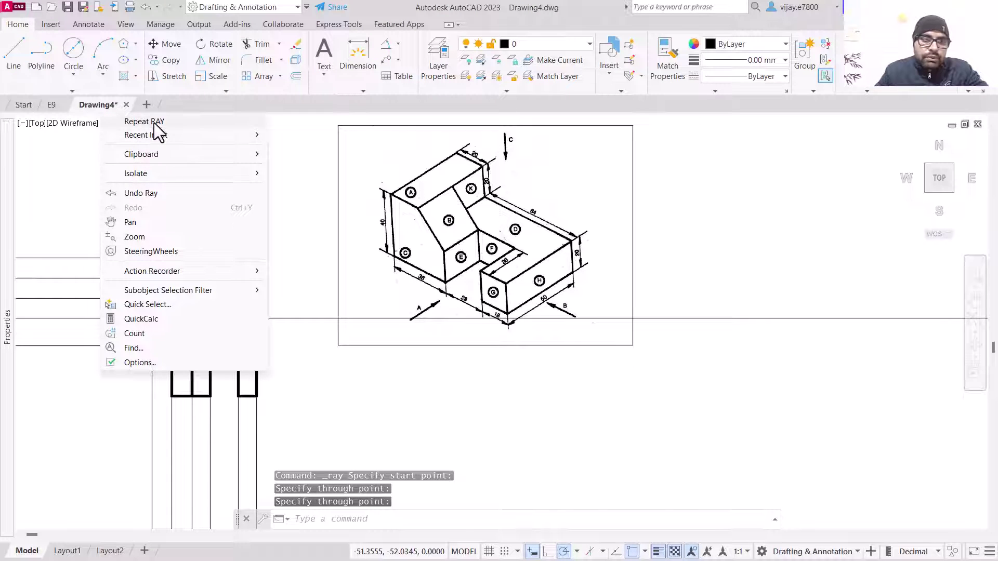
left_click(153, 123)
left_click(192, 368)
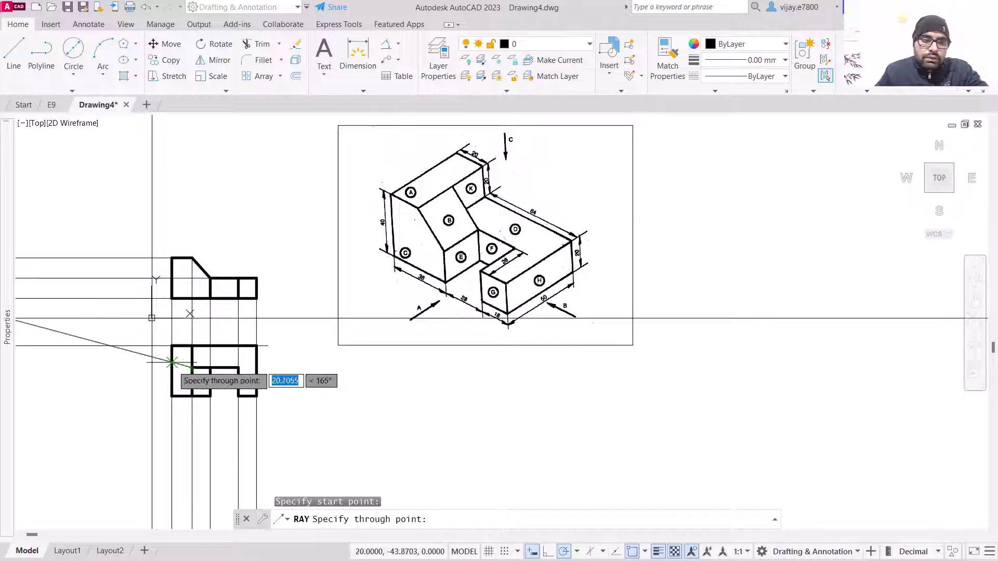
left_click(78, 367)
key("Return")
Step: Project a horizontal ray leftward from the top view's lower-right corner along its bottom edge
right_click(308, 422)
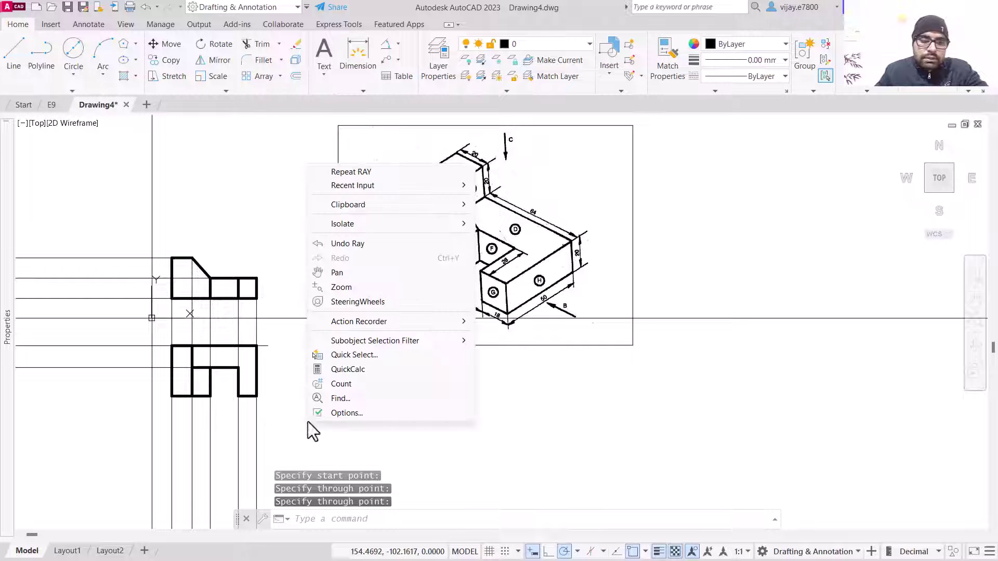
left_click(343, 172)
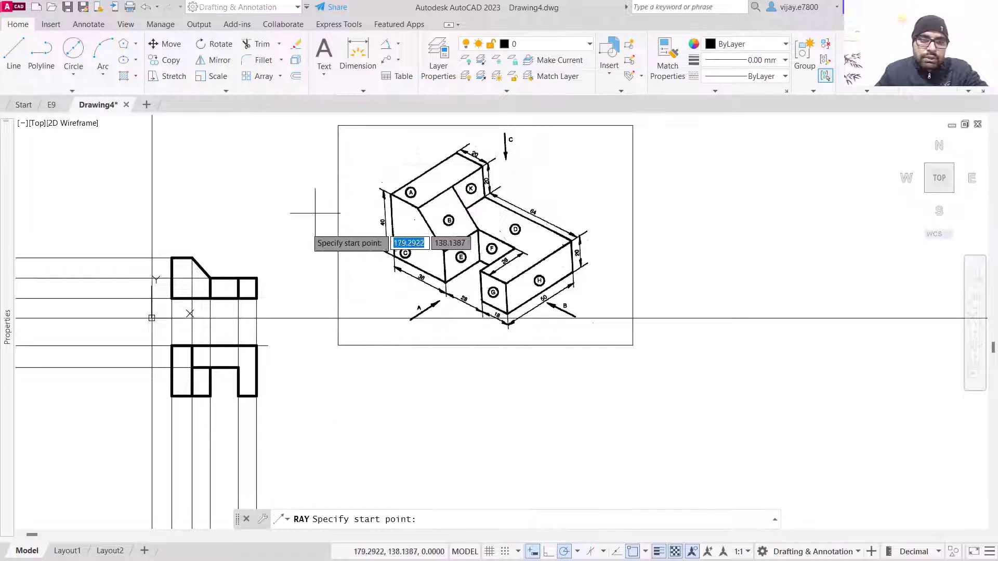
left_click(256, 396)
left_click(226, 396)
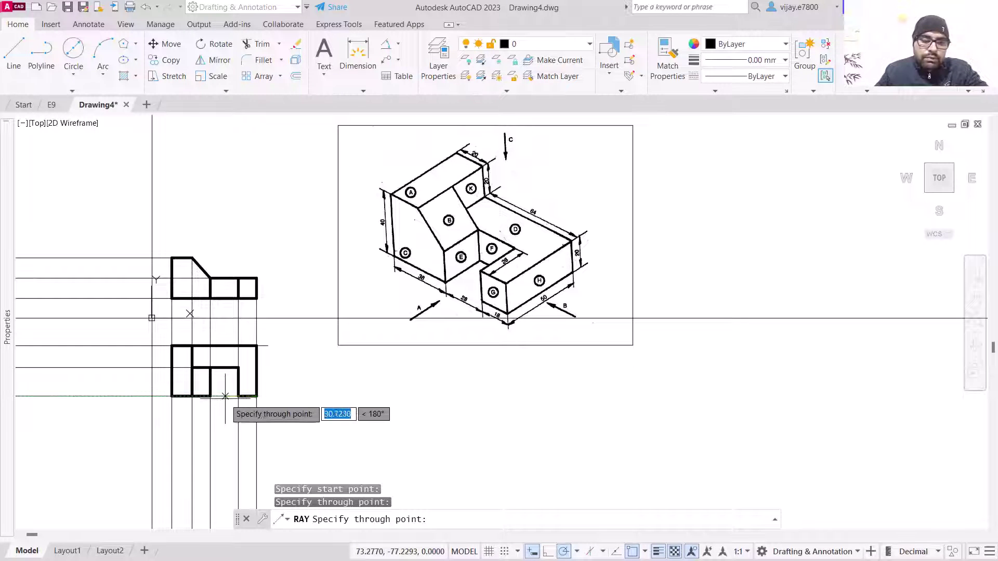
key("Return")
Step: Trim the top view's three horizontal rays back to the vertical construction line with a fence, removing the parts to its left
scroll(262, 374, "up", 2)
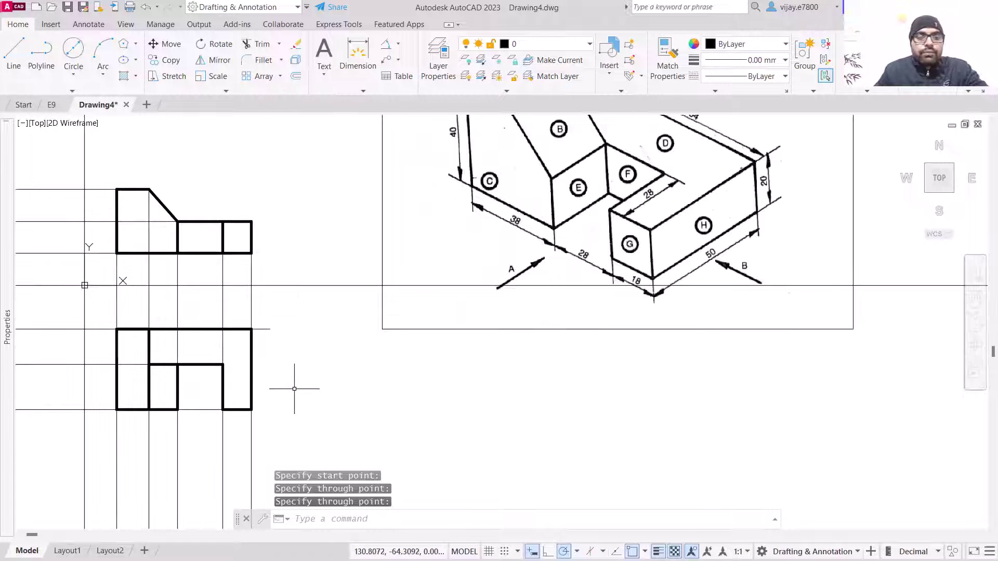
scroll(291, 374, "down", 2)
mouse_move(314, 378)
middle_mouse_down()
mouse_move(376, 405)
mouse_move(432, 397)
middle_mouse_up()
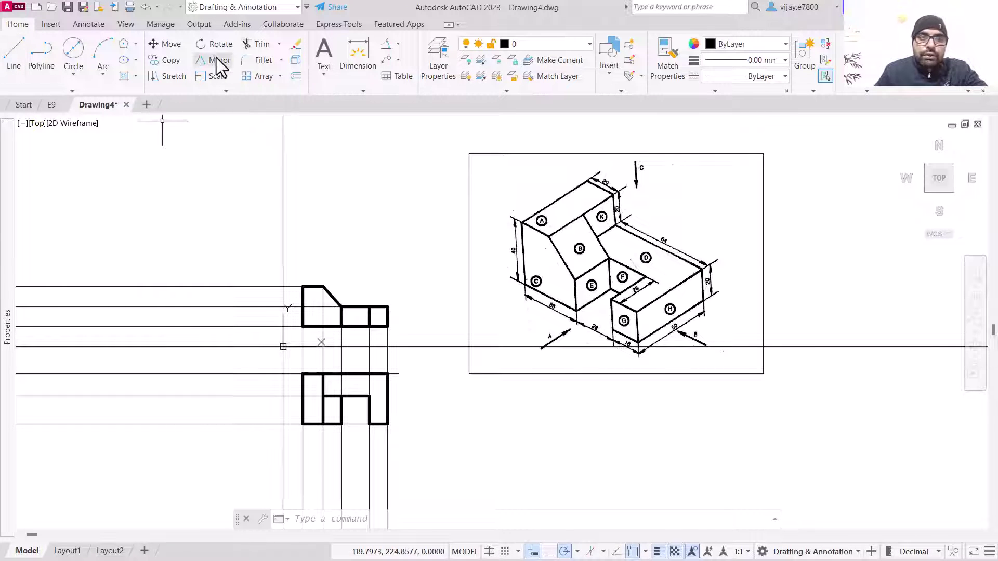
left_click(251, 45)
left_click(207, 445)
left_click(211, 374)
key("Return")
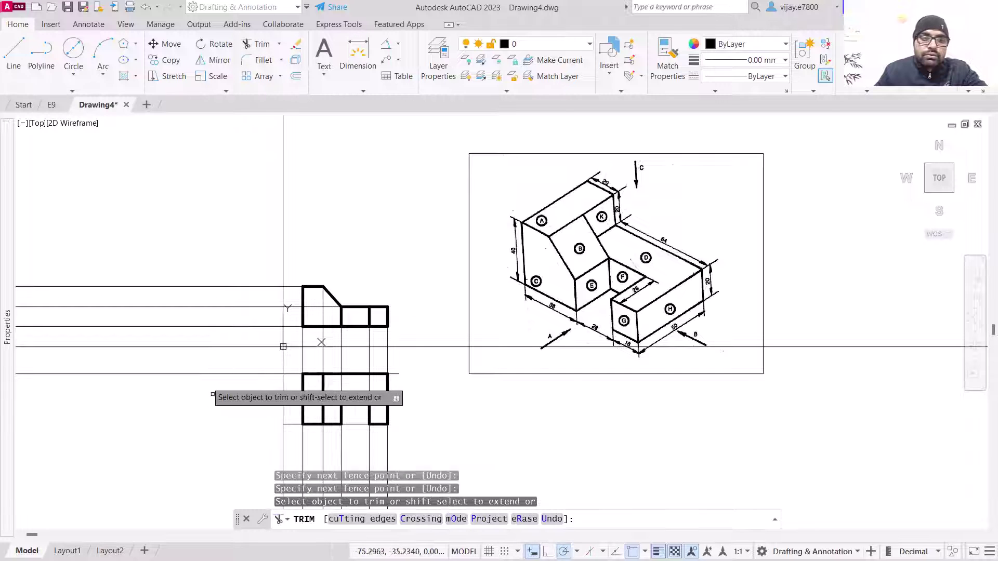
scroll(284, 347, "up", 2)
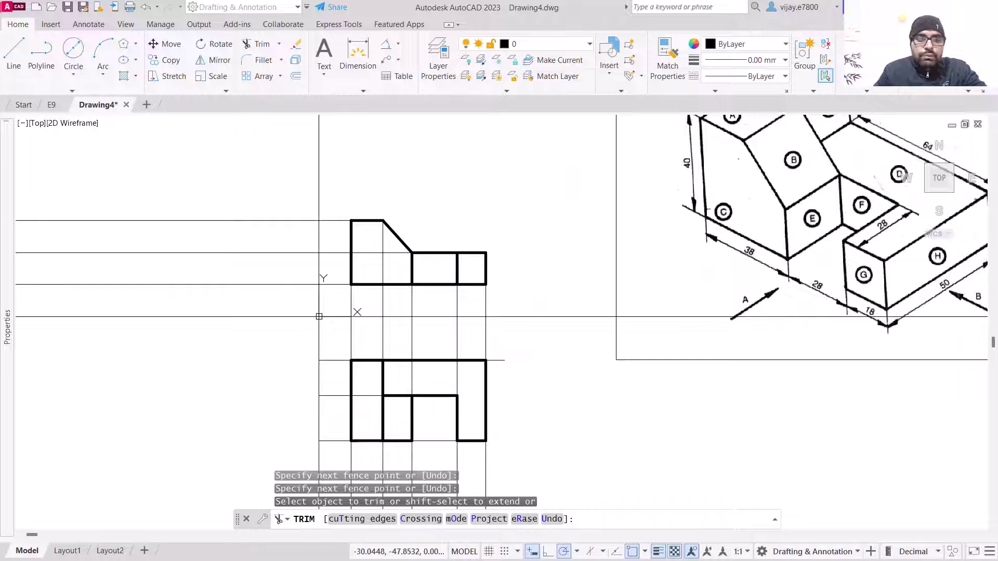
key("Escape")
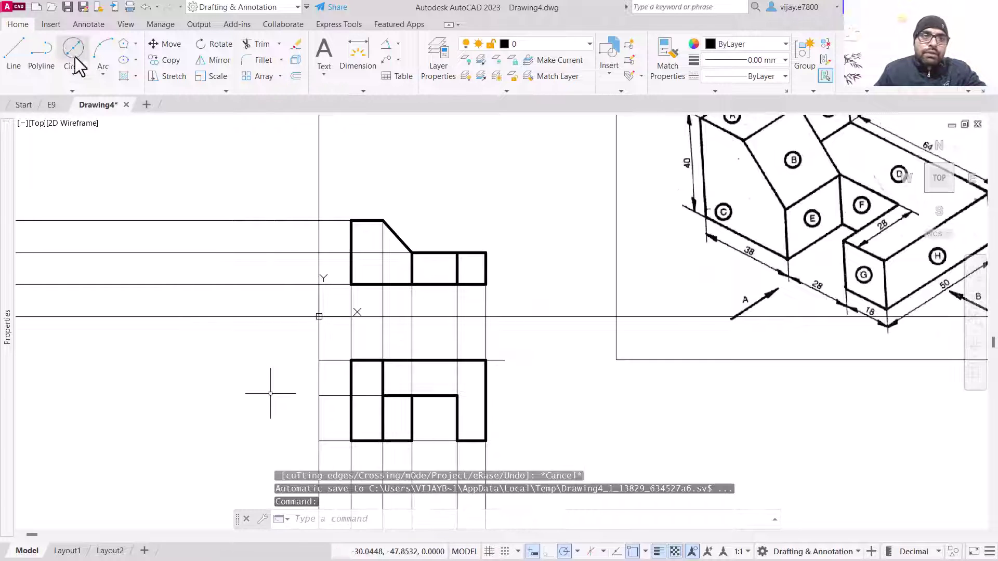
Step: Draw a Start, Center, End quarter arc centred at the construction lines' crossing, from the top view's uppermost ray to the horizontal construction line
left_click(95, 73)
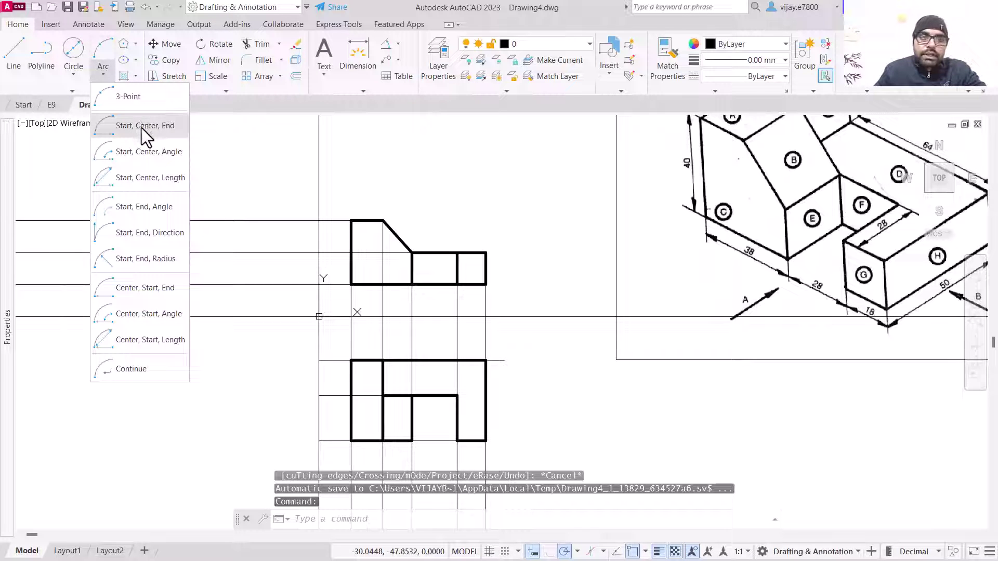
left_click(141, 127)
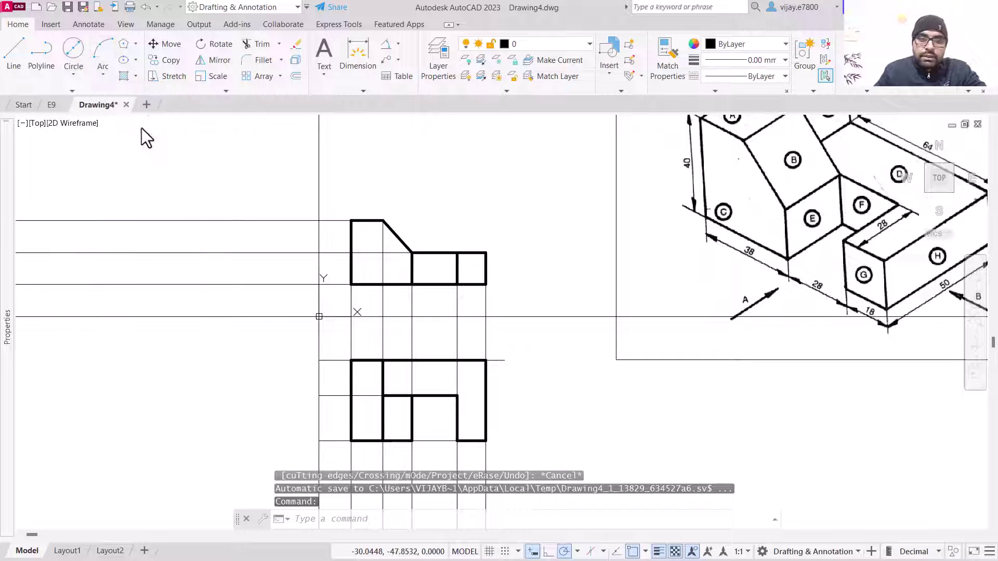
left_click(319, 360)
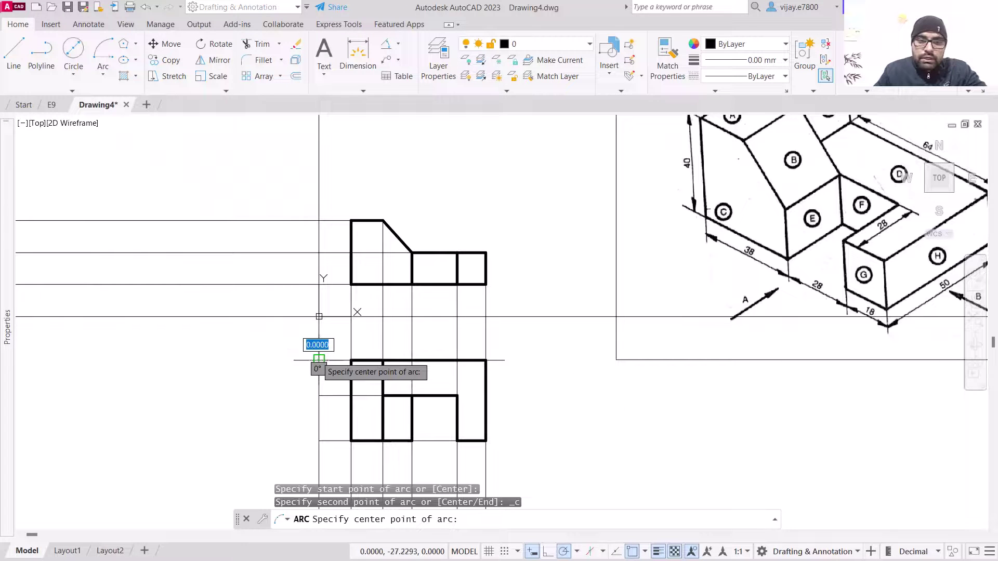
left_click(319, 316)
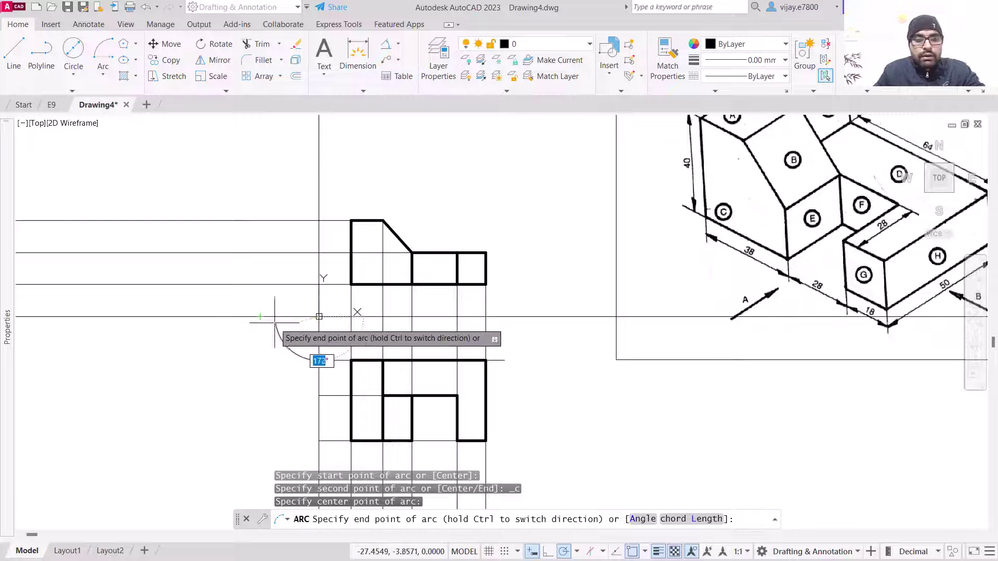
key("ctrl")
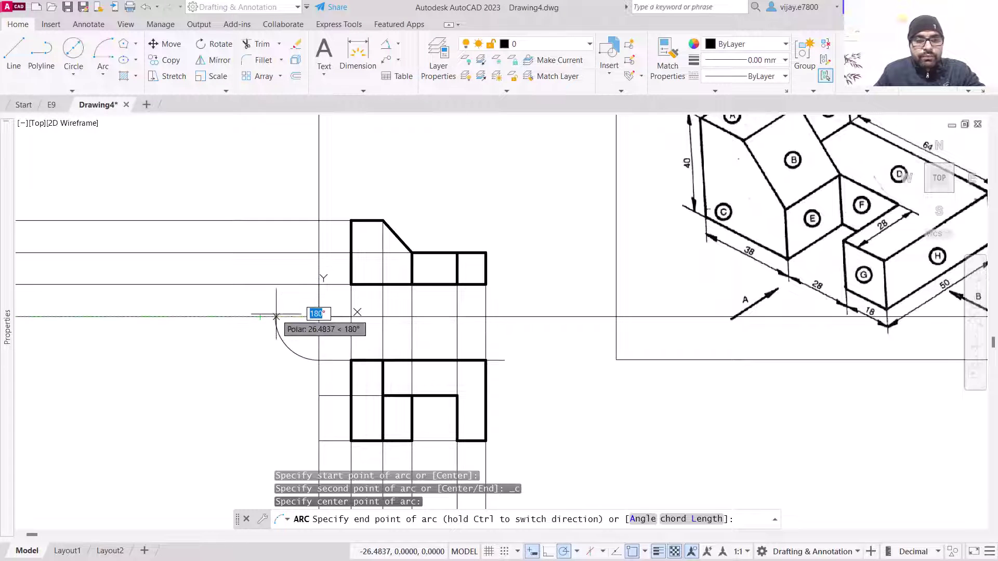
left_click(276, 315)
Step: Offset the quarter arc outward by 22 units, picking the distance between the top view's upper and middle rays
scroll(267, 365, "up", 2)
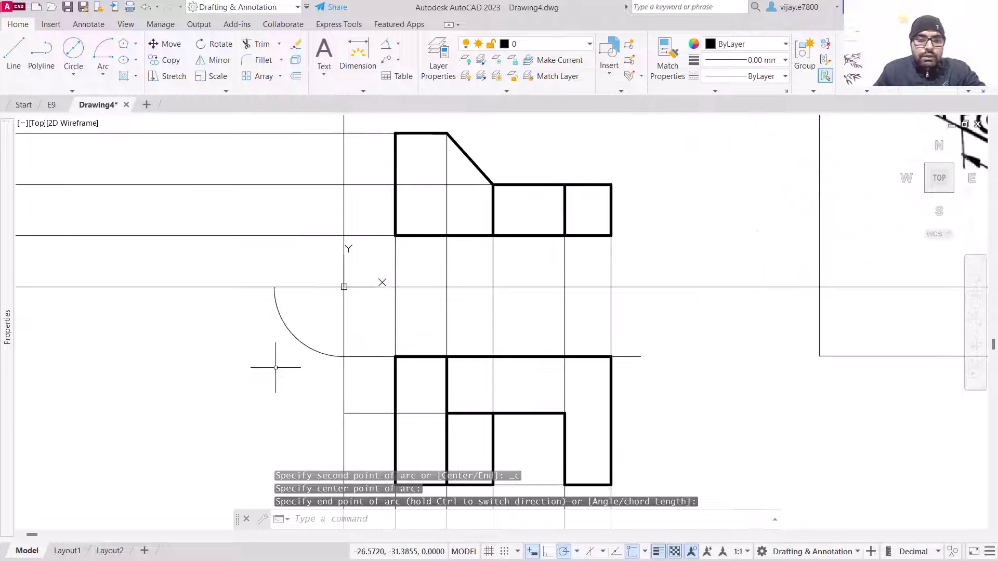
left_click(296, 76)
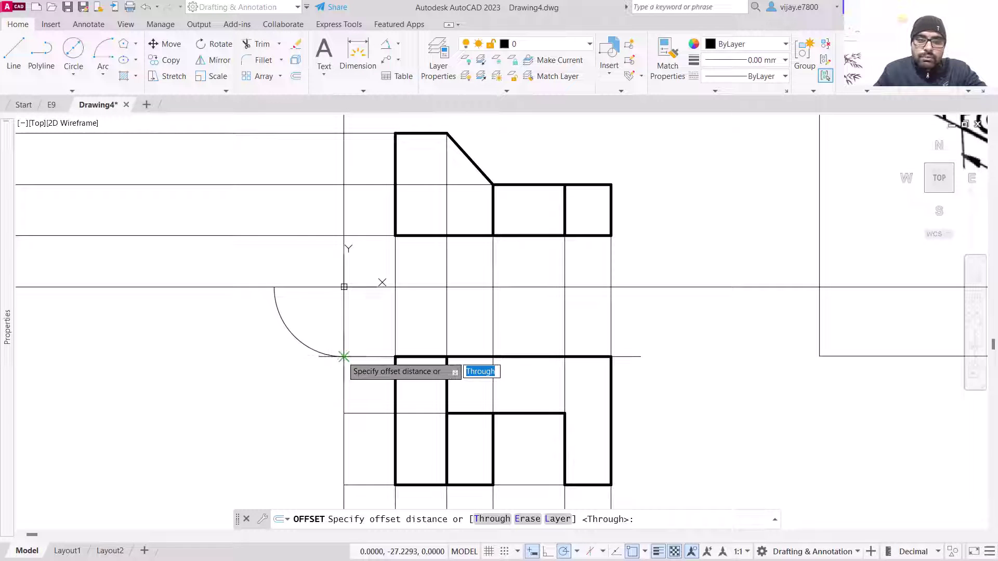
left_click(344, 356)
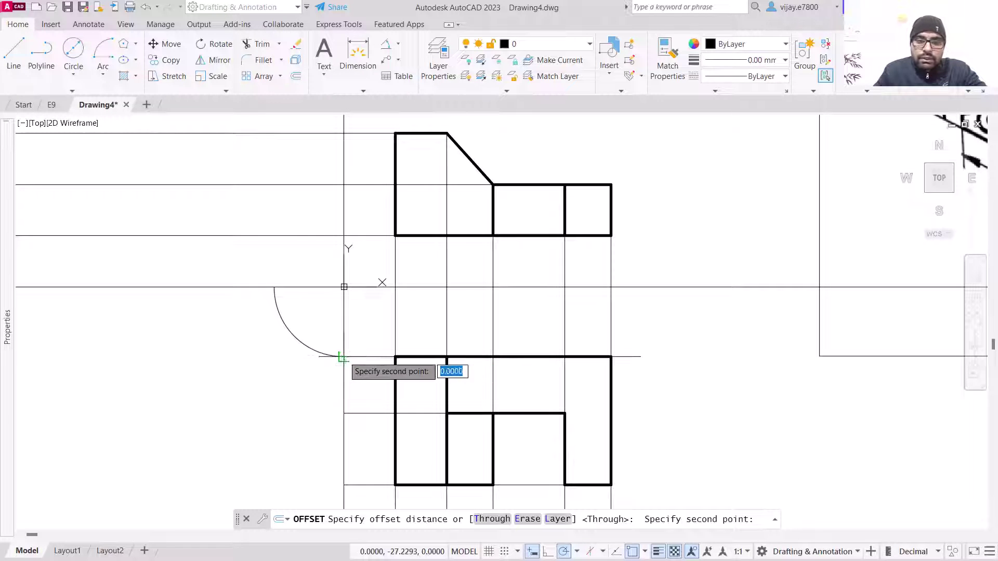
left_click(338, 408)
left_click(317, 353)
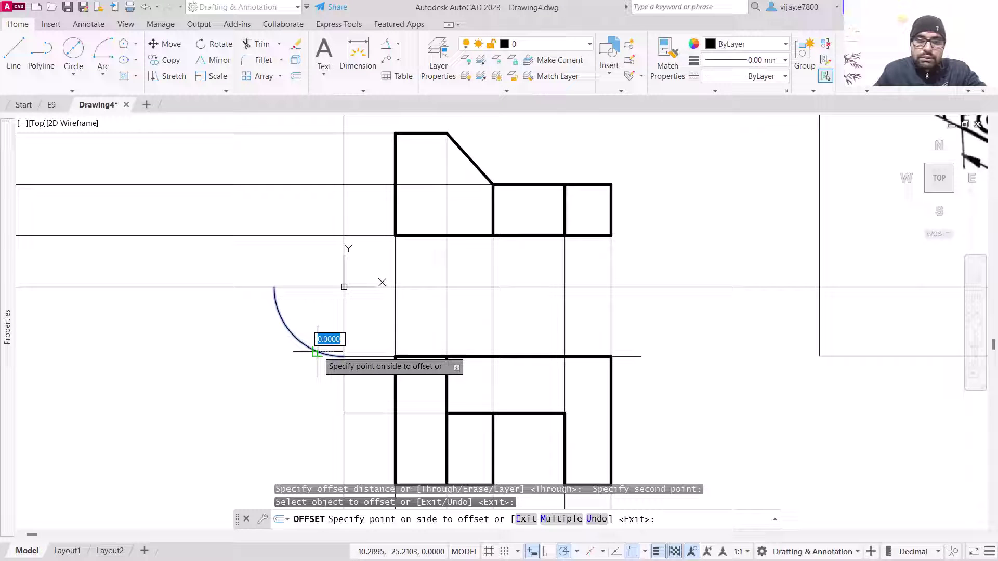
left_click(299, 374)
right_click(294, 375)
left_click(334, 385)
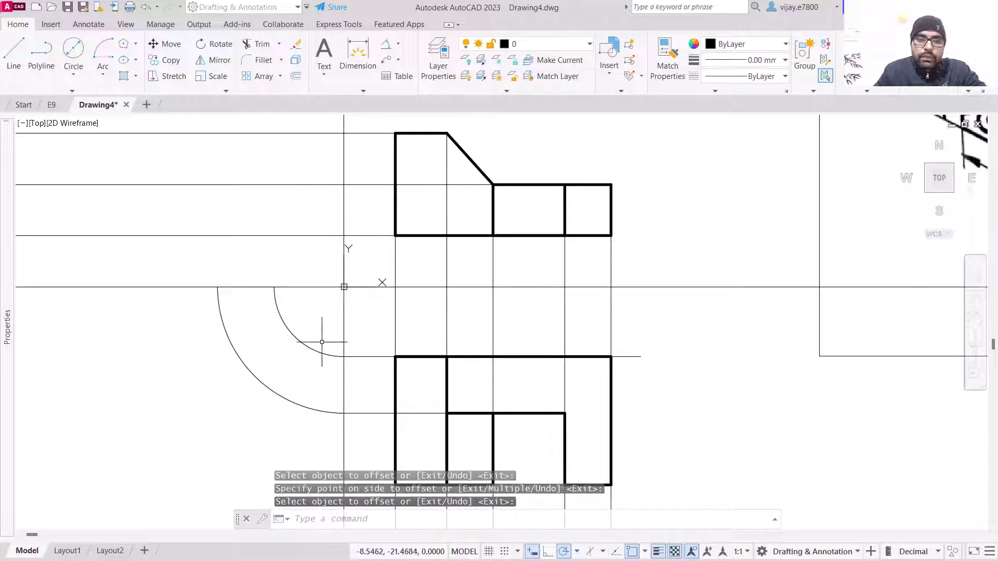
Step: Offset the second arc outward by 28 units, picking the distance between the top view's middle and lowest rays
left_click(295, 77)
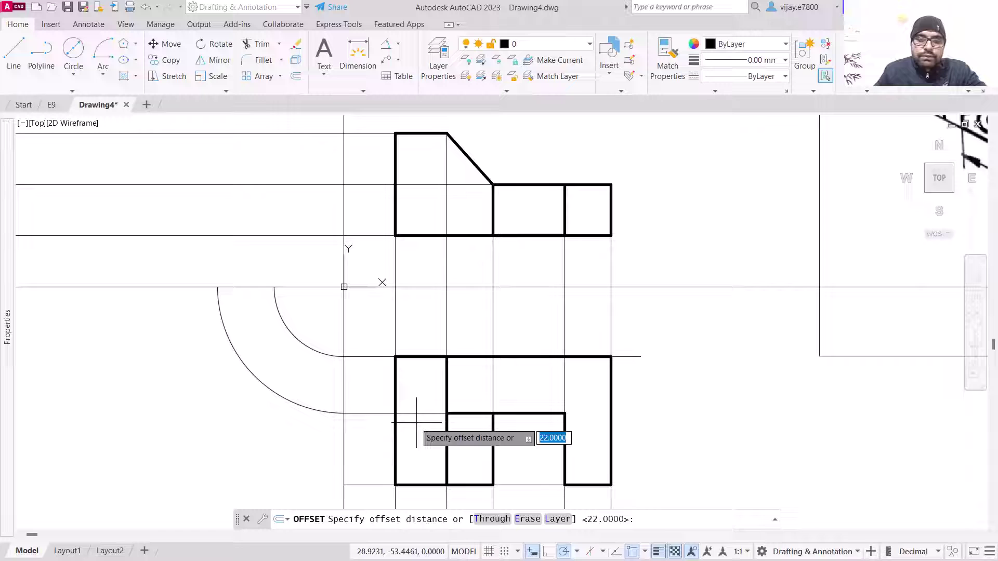
left_click(343, 413)
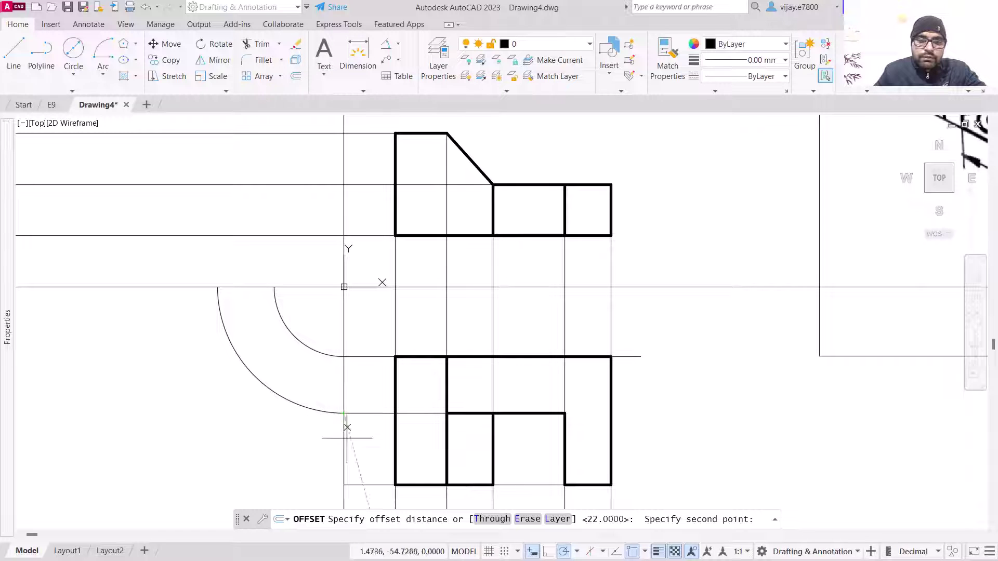
left_click(344, 485)
left_click(313, 406)
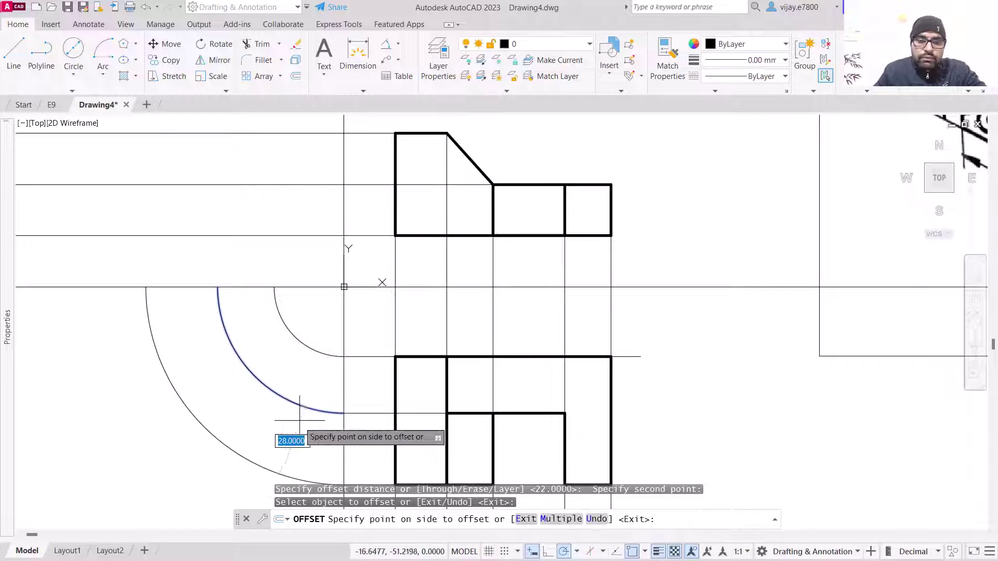
left_click(291, 427)
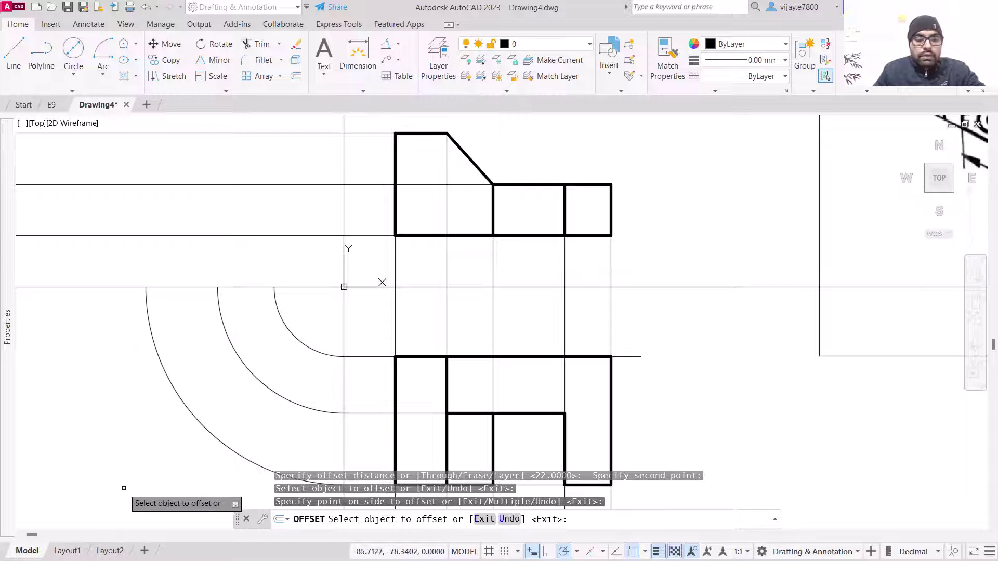
key("Escape")
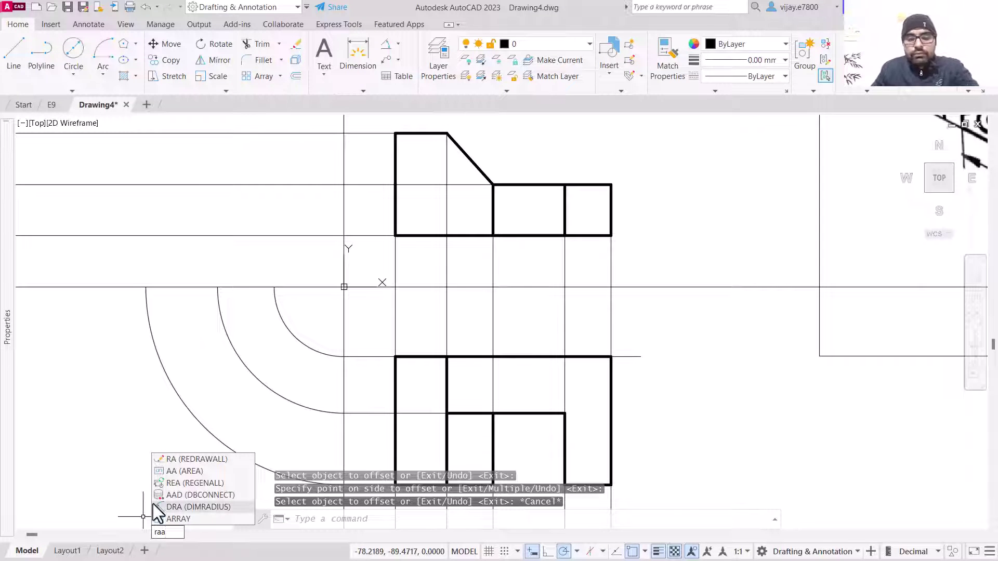
Step: Project a vertical ray upward from the inner arc's end on the horizontal construction line
key("BackSpace")
type("y")
key("Return")
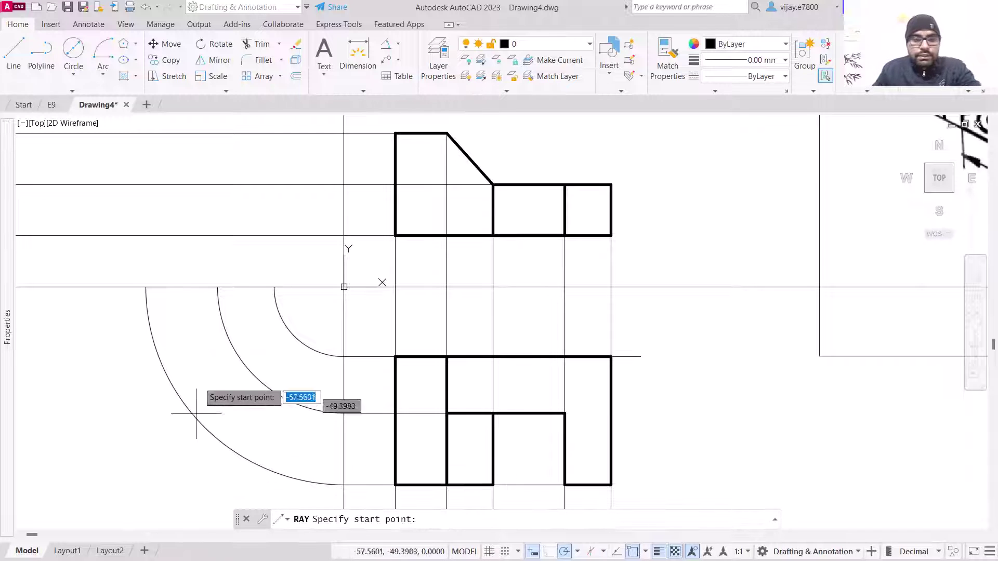
left_click(275, 287)
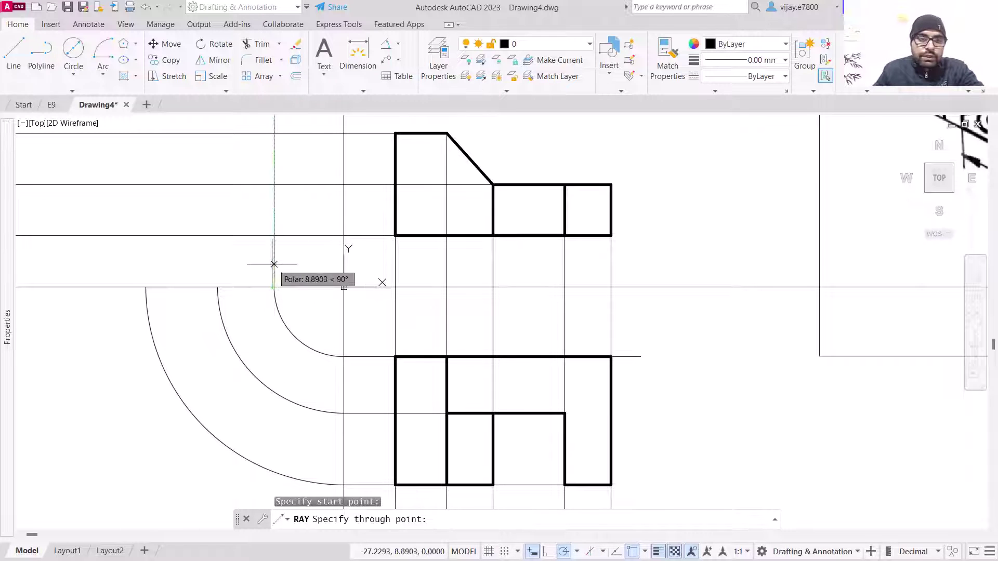
left_click(274, 264)
right_click(233, 276)
Step: Project a vertical ray upward from the middle arc's end on the horizontal construction line
right_click(222, 279)
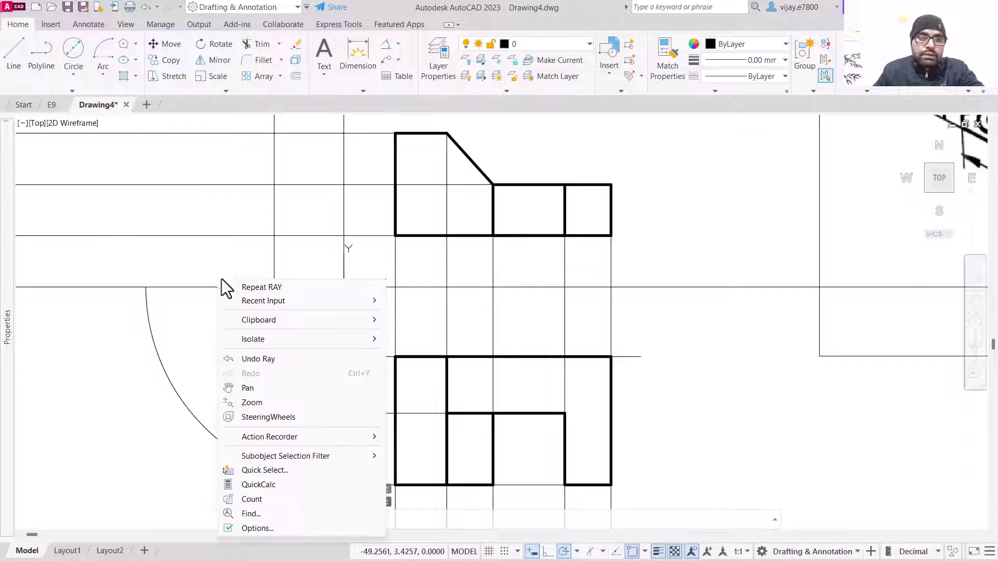
left_click(262, 287)
left_click(217, 287)
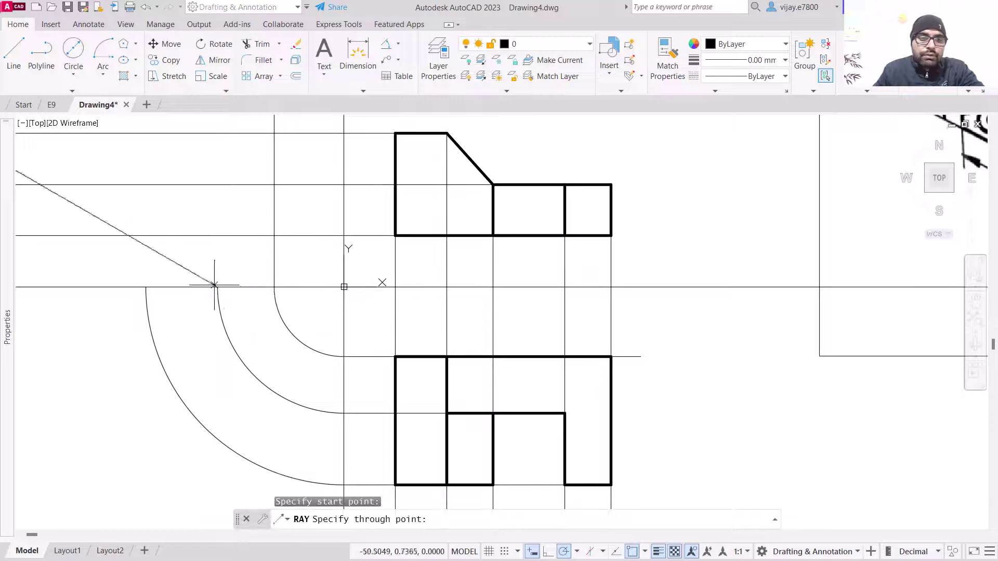
left_click(217, 261)
right_click(181, 281)
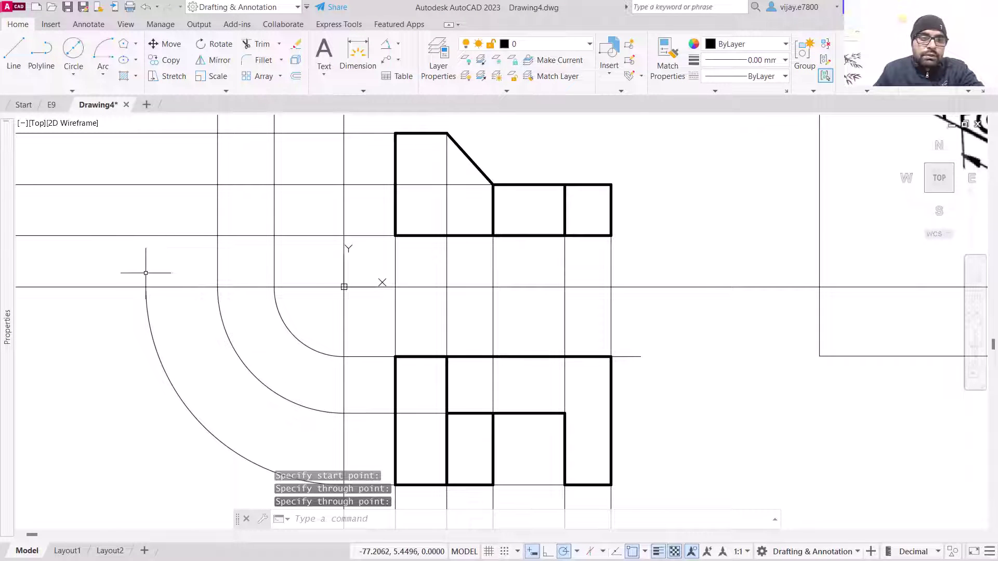
Step: Project a vertical ray upward from the outer arc's end on the horizontal construction line
right_click(161, 278)
left_click(163, 281)
left_click(145, 287)
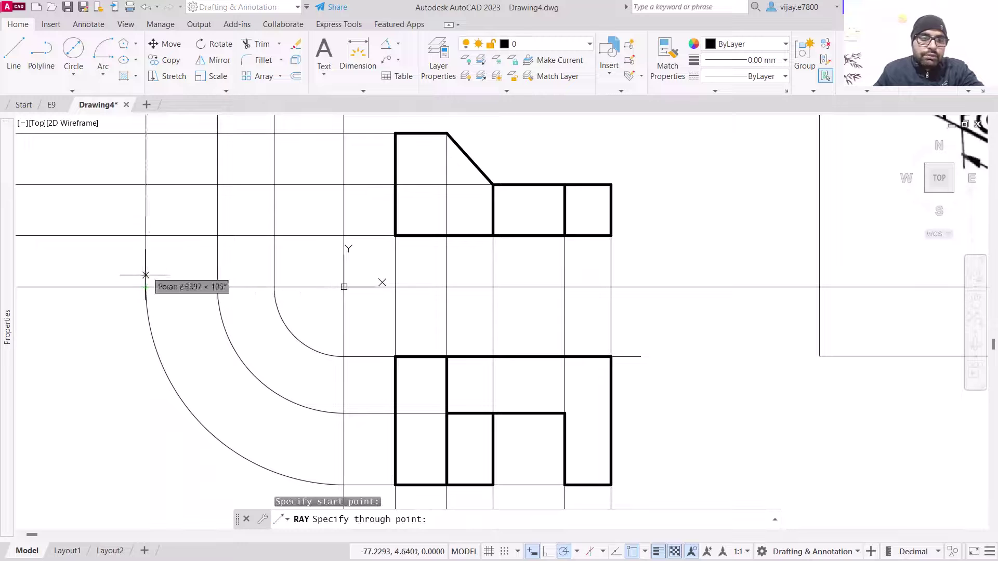
left_click(146, 256)
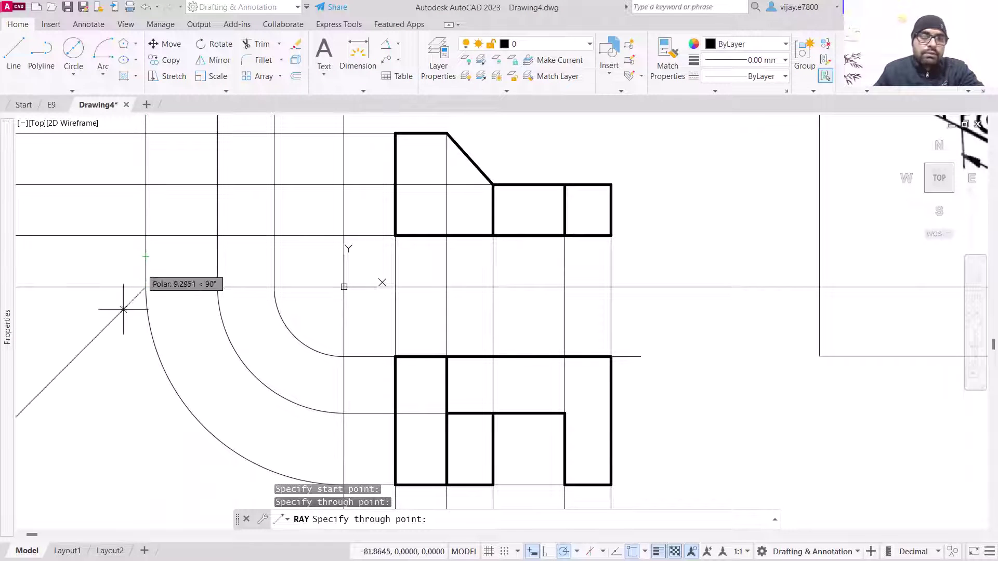
key("Return")
Step: Set the lineweight of the horizontal and vertical construction axes through the origin to 0.30 mm
scroll(106, 380, "down", 2)
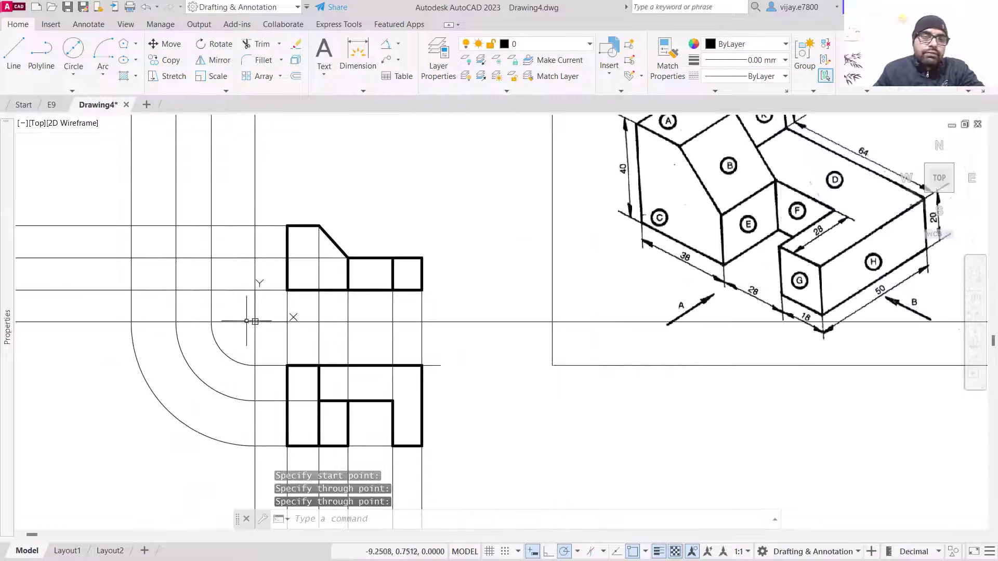
left_click(504, 335)
left_click(488, 314)
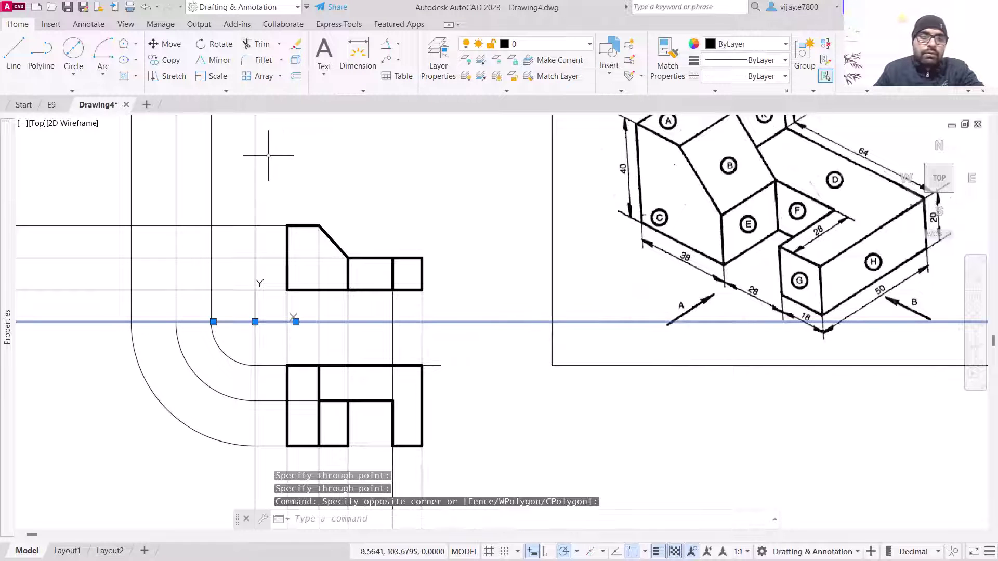
left_click(275, 177)
left_click(245, 154)
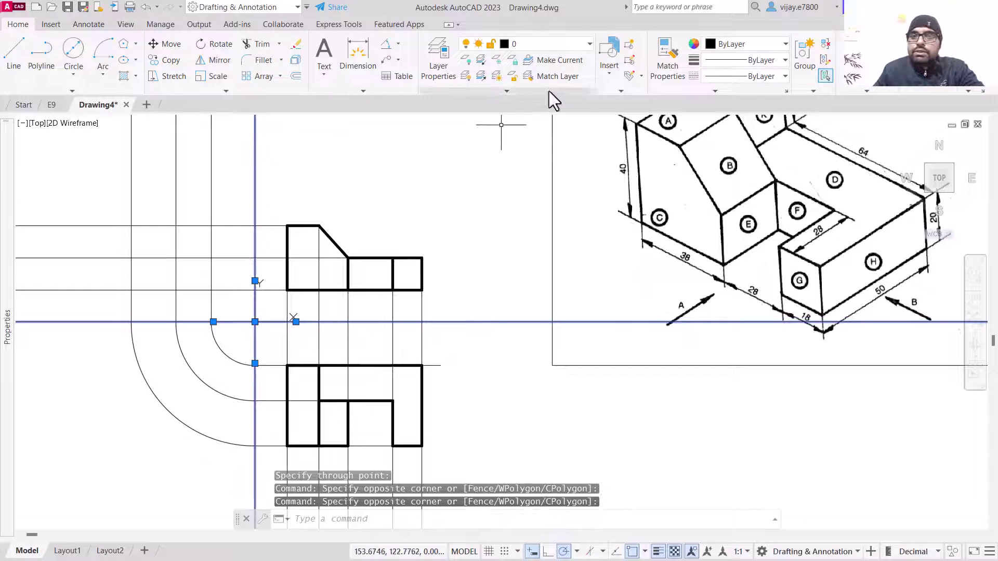
left_click(726, 60)
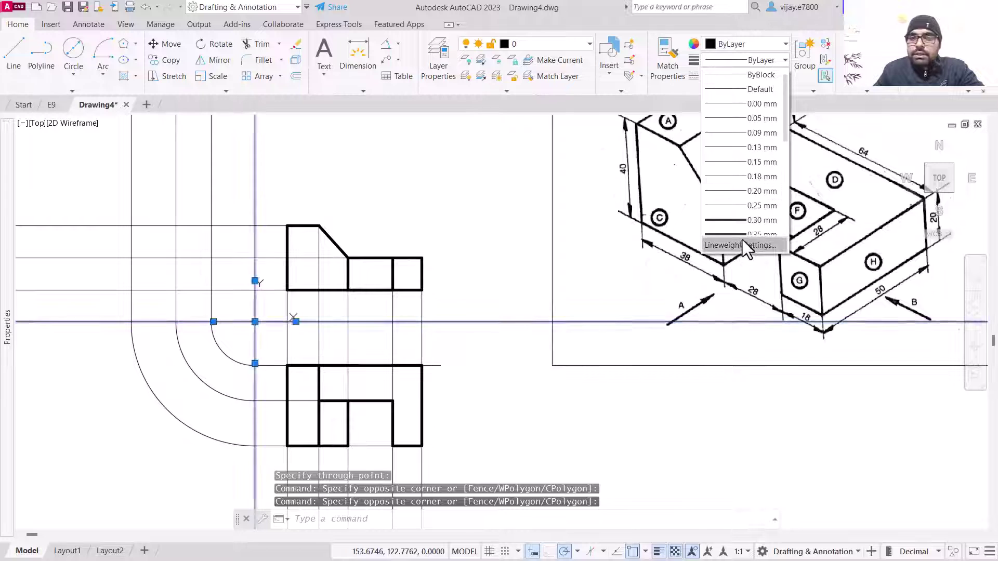
left_click(739, 191)
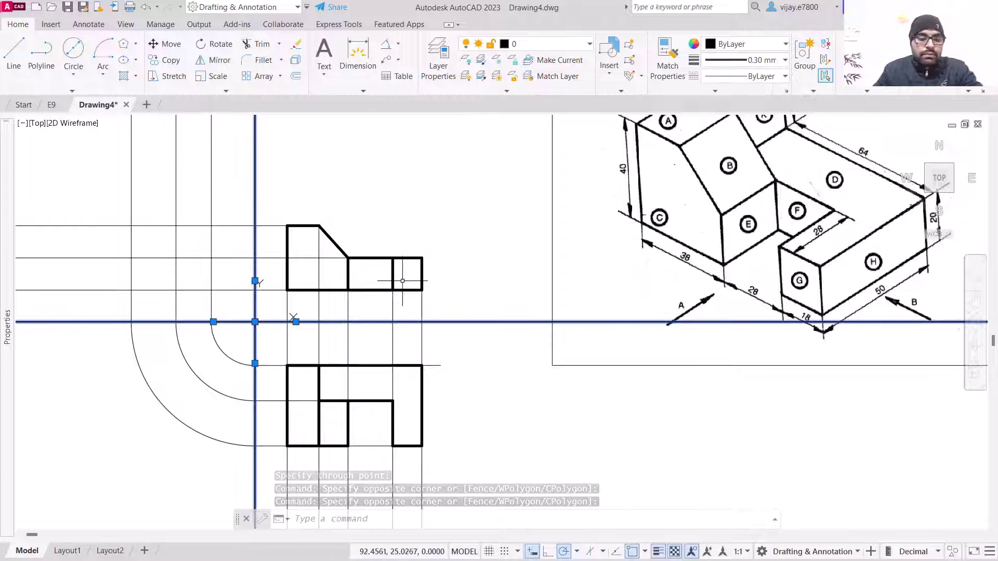
key("Escape")
Step: Trim the three thin vertical rays above the uppermost horizontal projection ray, leaving the thick vertical axis whole
middle_click_drag(334, 190, 427, 228)
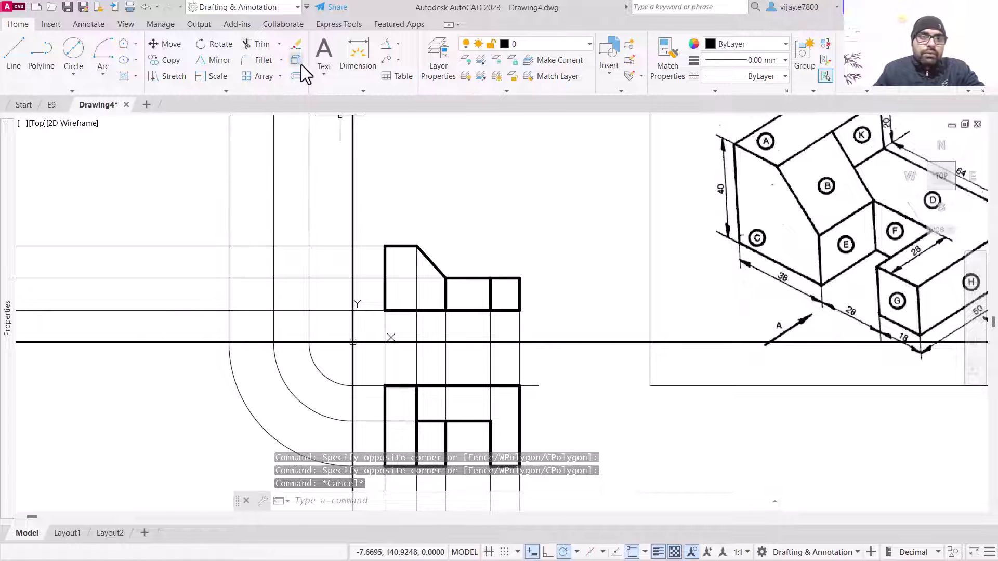
left_click(257, 44)
left_click(389, 169)
left_click(180, 151)
key("Return")
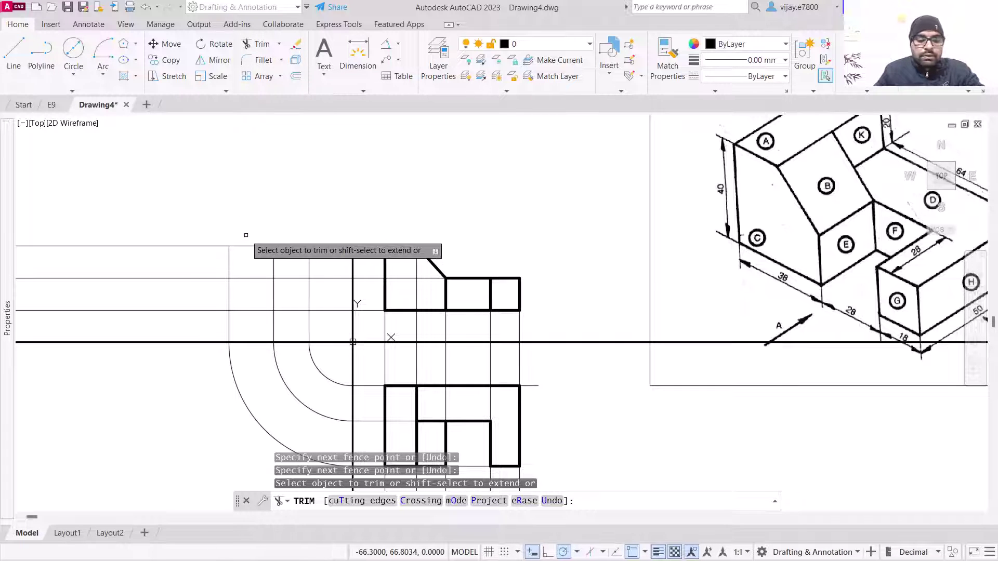
key("ctrl+z")
left_click(319, 203)
left_click(164, 148)
key("Return")
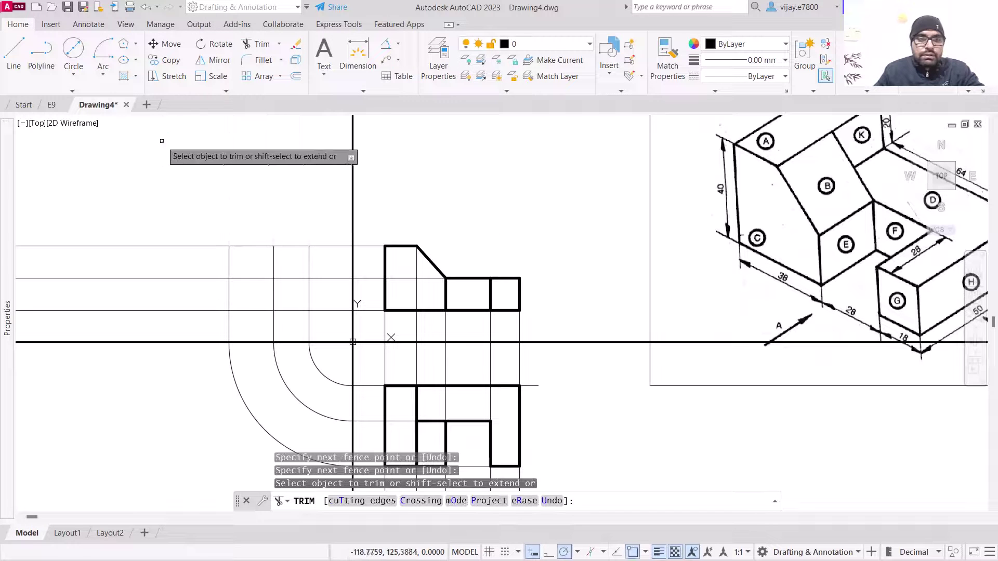
Step: Trim the three horizontal projection rays beyond the outermost vertical ray of the side view
left_click(172, 328)
left_click(174, 211)
key("Return")
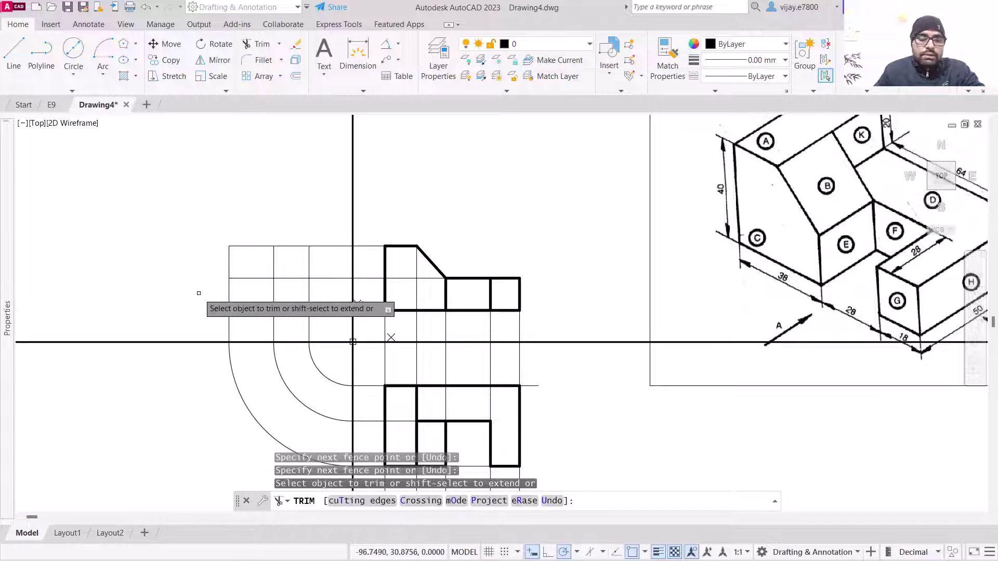
key("Escape")
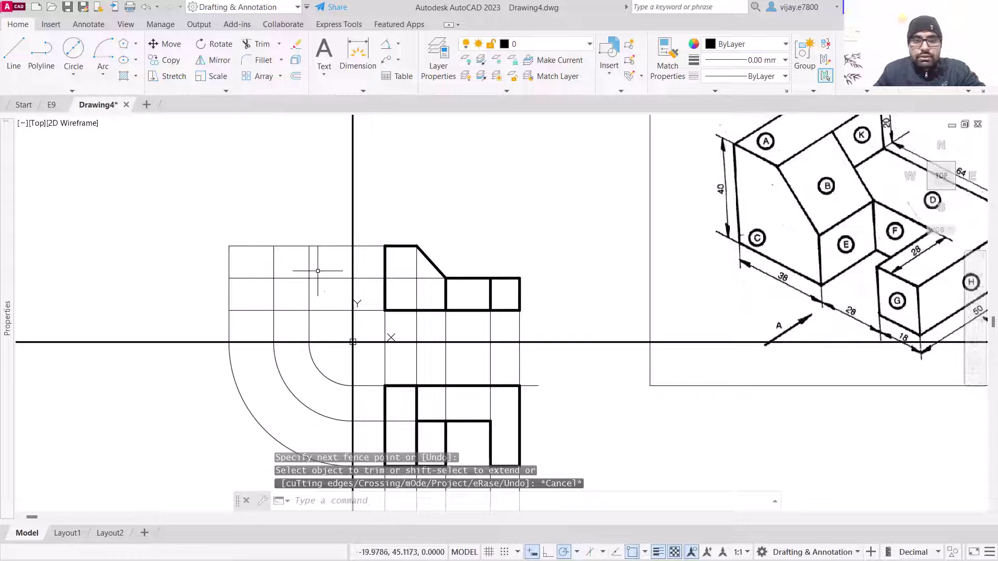
Step: Draw the side view's lower 50 by 20 rectangle on the projection intersections with lines of 0.40 mm lineweight
scroll(439, 270, "down", 2)
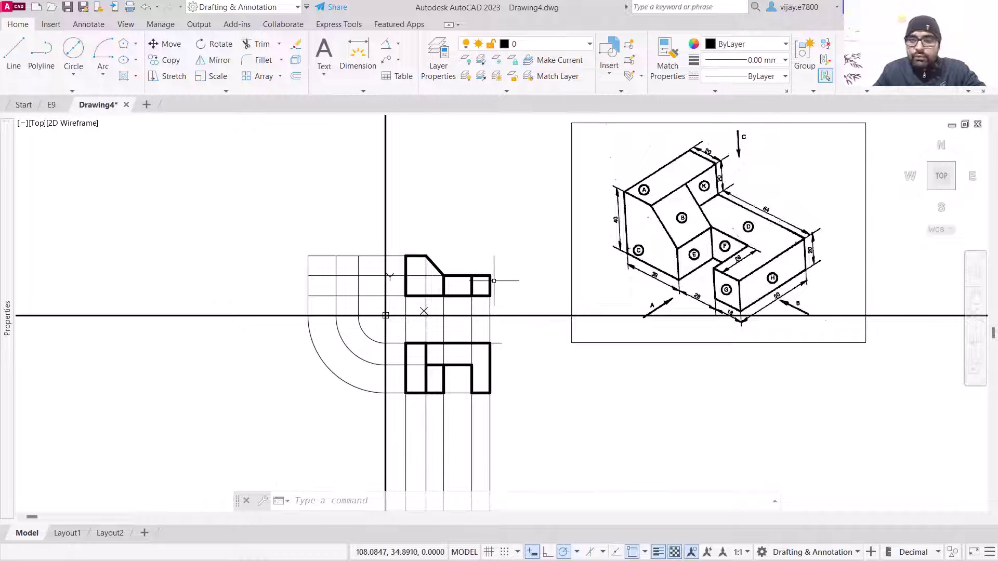
scroll(399, 288, "up", 2)
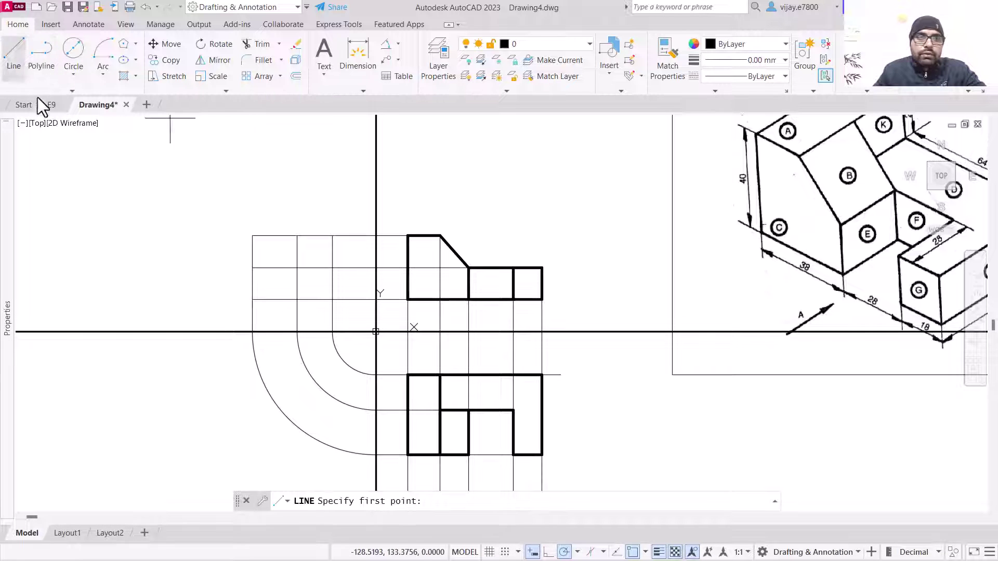
left_click(726, 59)
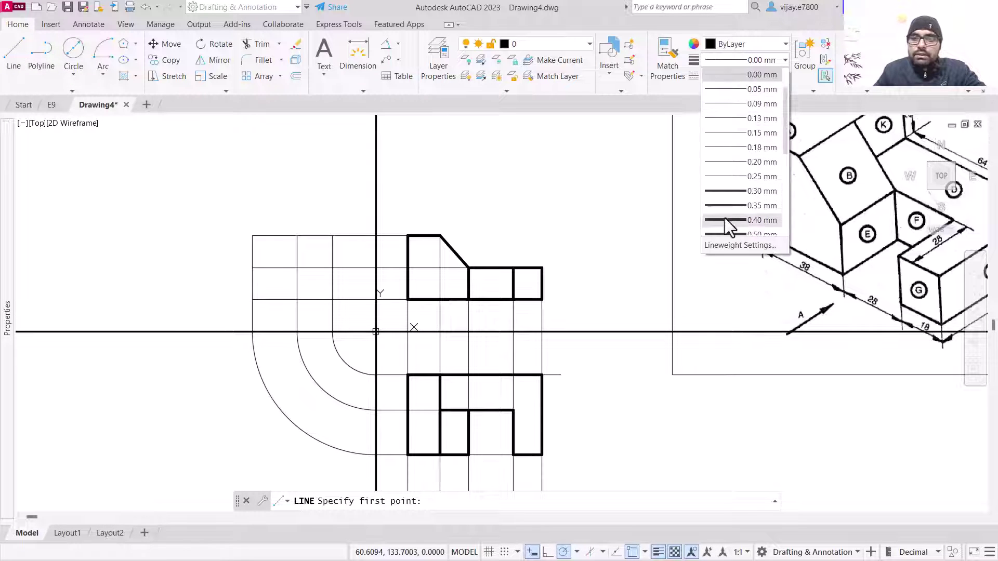
left_click(726, 220)
left_click(252, 300)
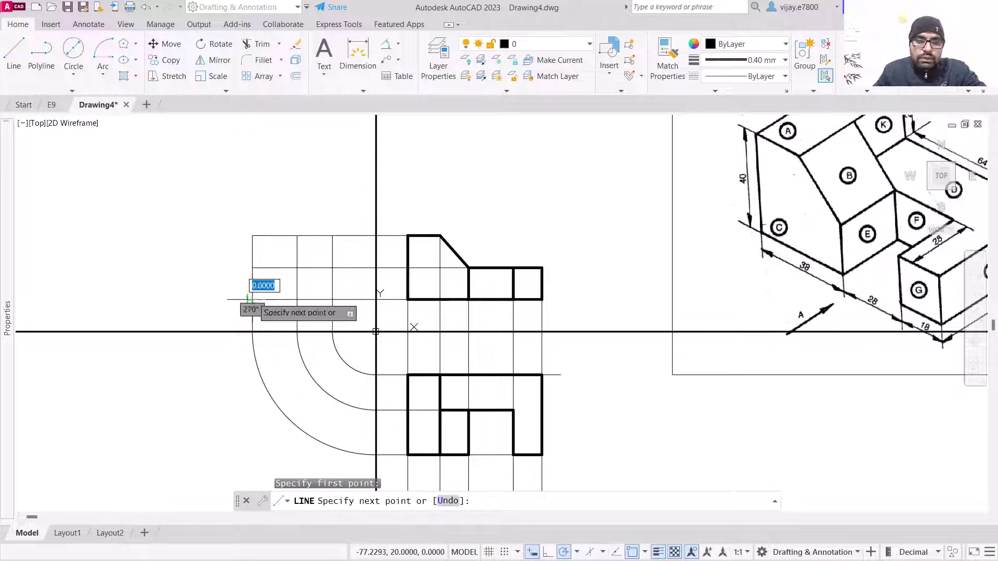
left_click(332, 300)
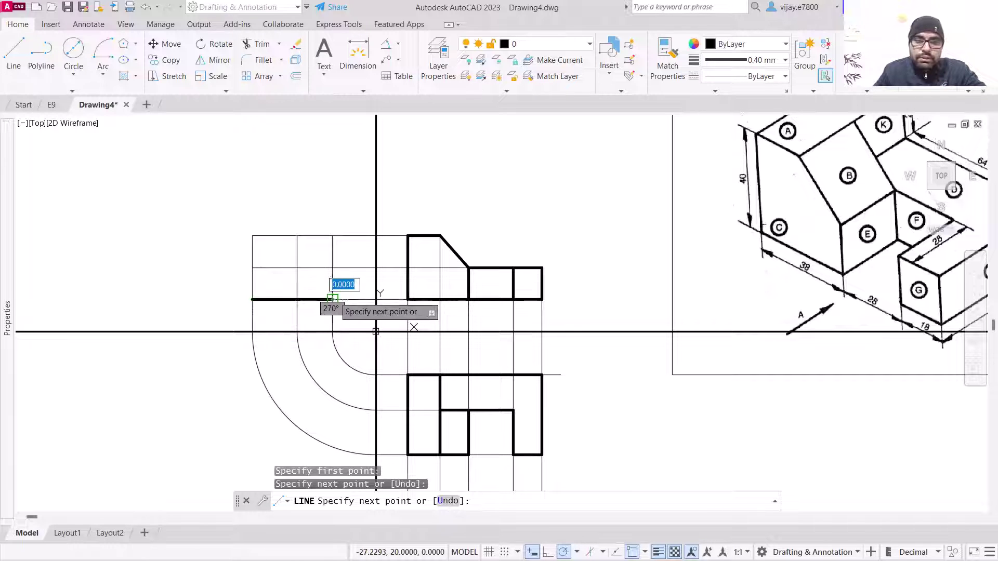
left_click(331, 268)
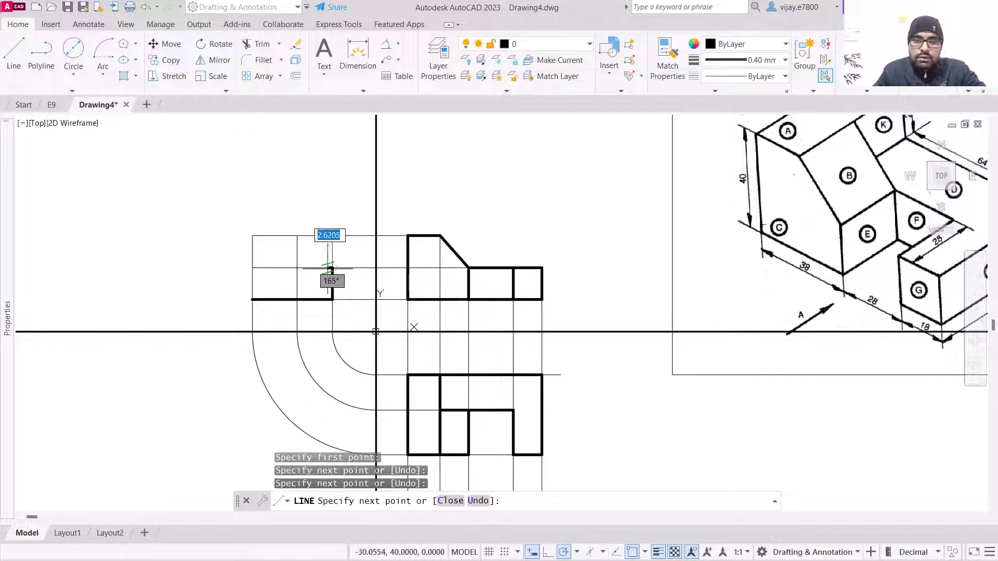
scroll(312, 269, "down", 2)
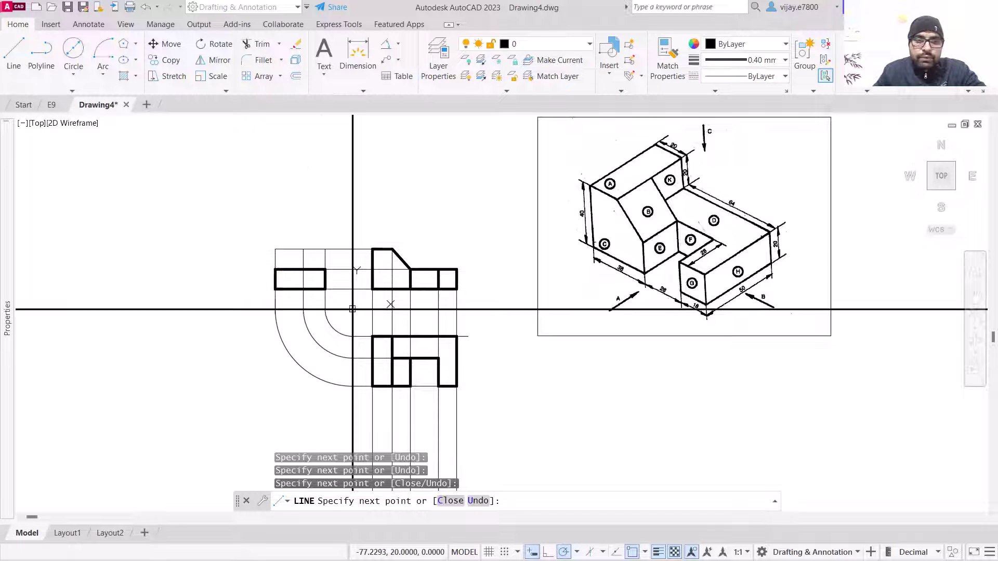
left_click(275, 289)
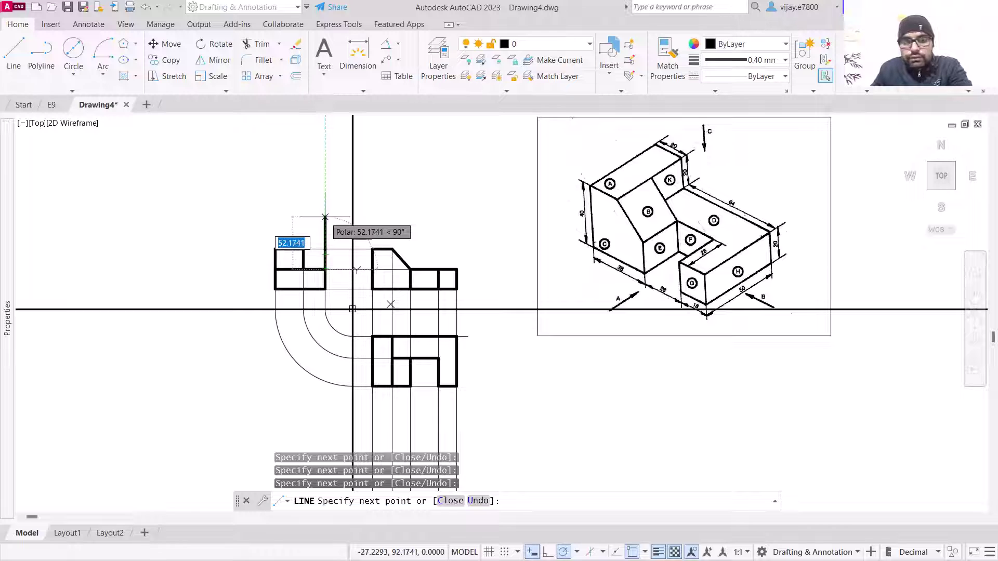
Step: Complete the side view's upper part with a 20-unit right edge and a top edge to the middle vertical
key("Return")
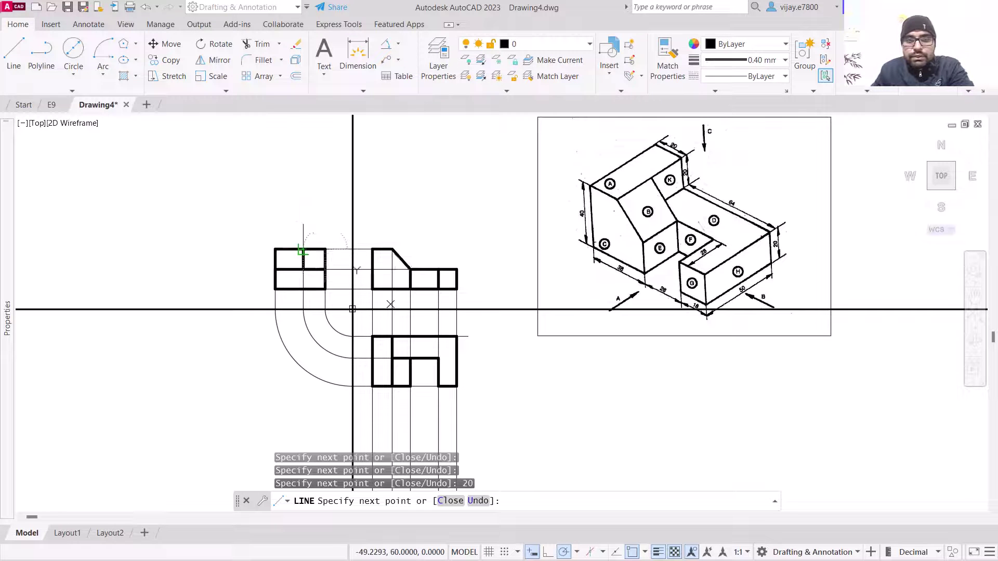
left_click(301, 251)
key("Escape")
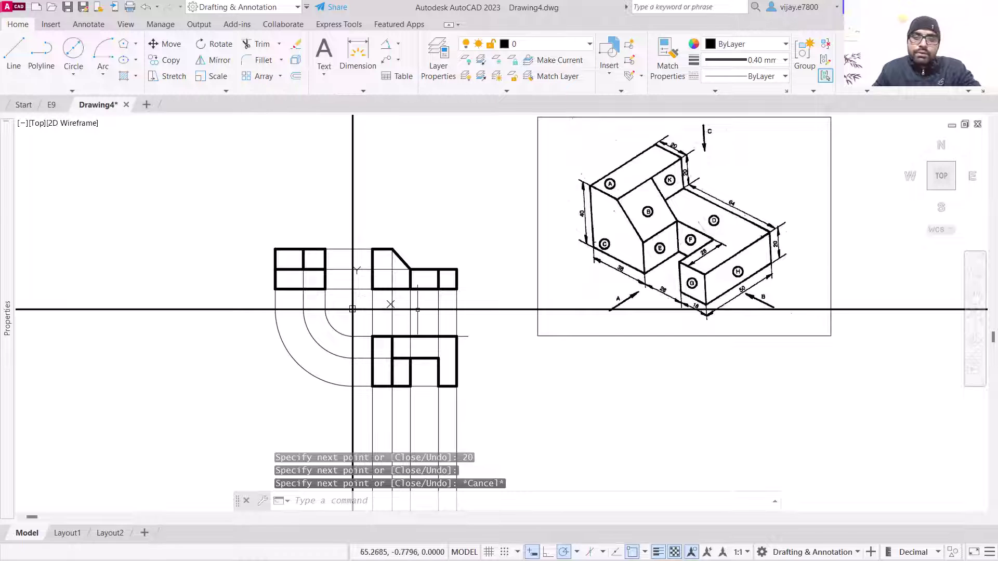
Step: Trim the vertical projection rays that extend below the top view
type("tr")
key("Return")
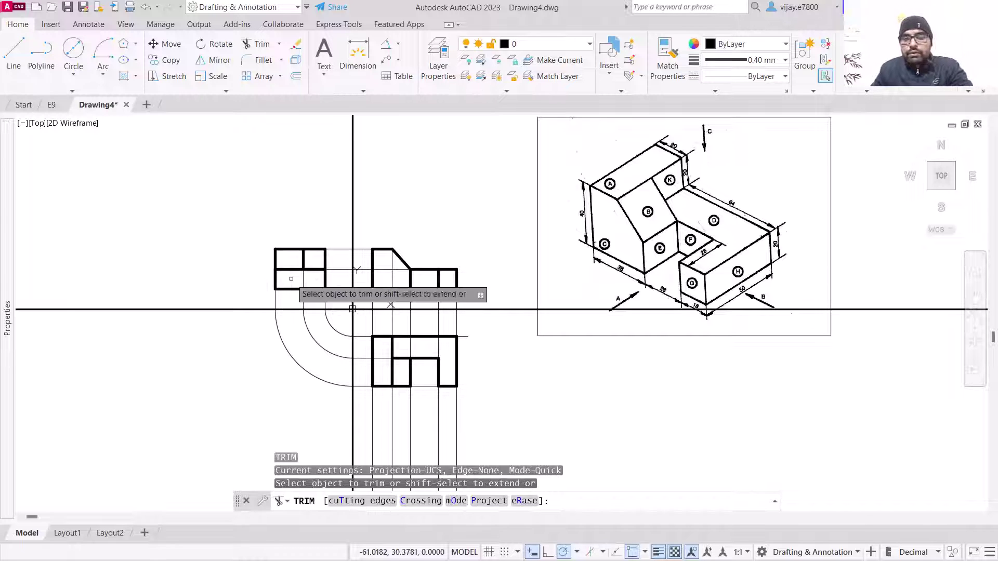
left_click(444, 430)
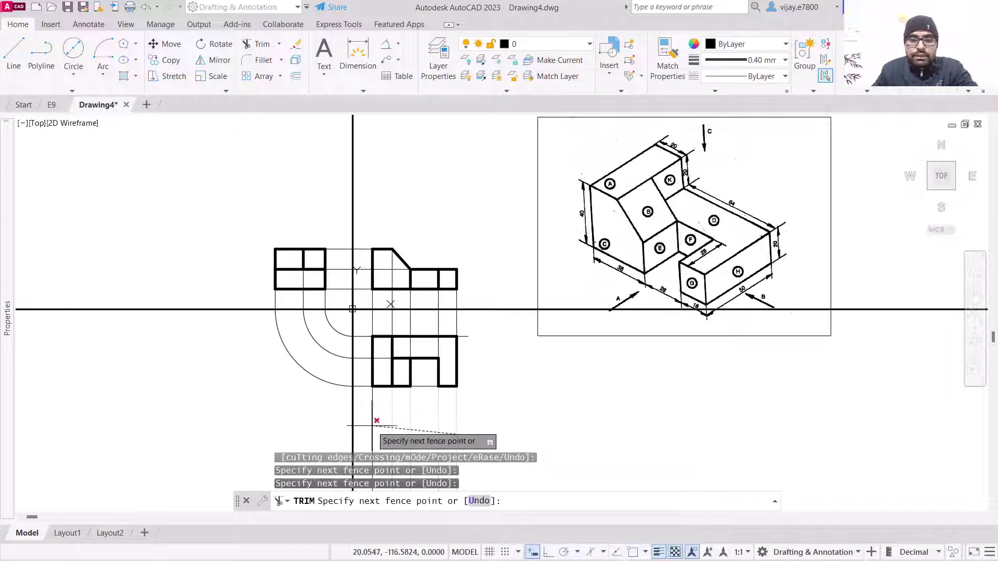
key("Return")
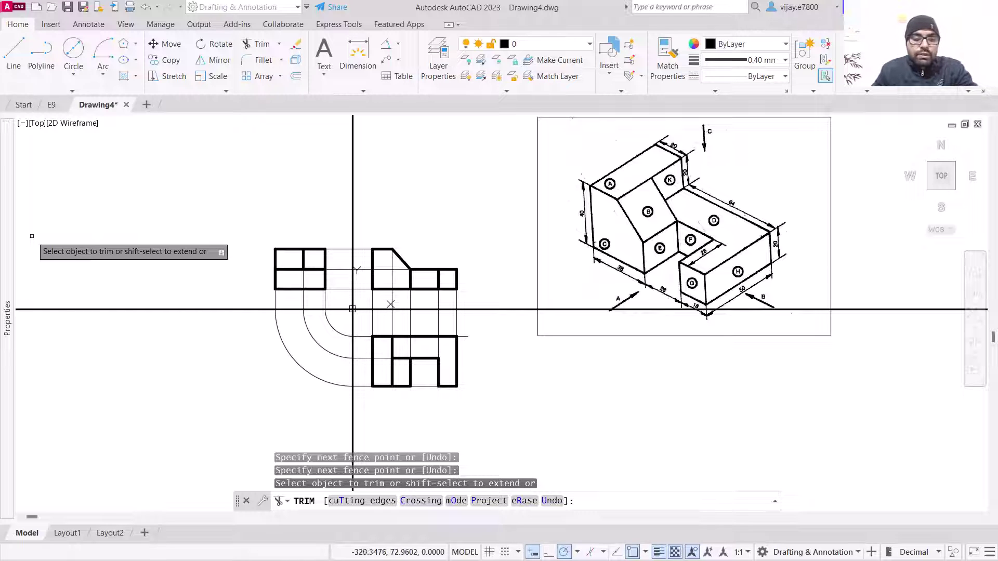
key("Escape")
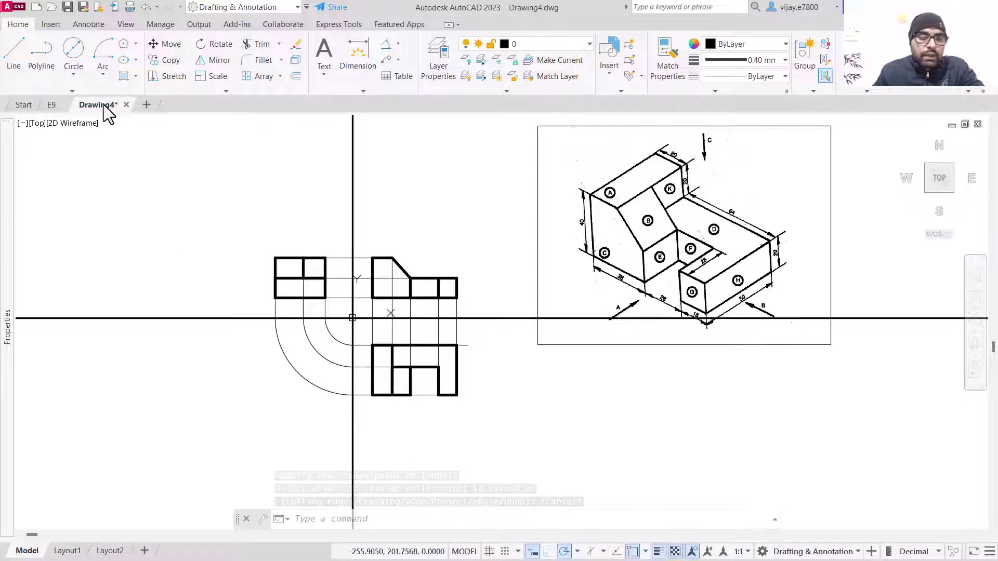
left_click(375, 66)
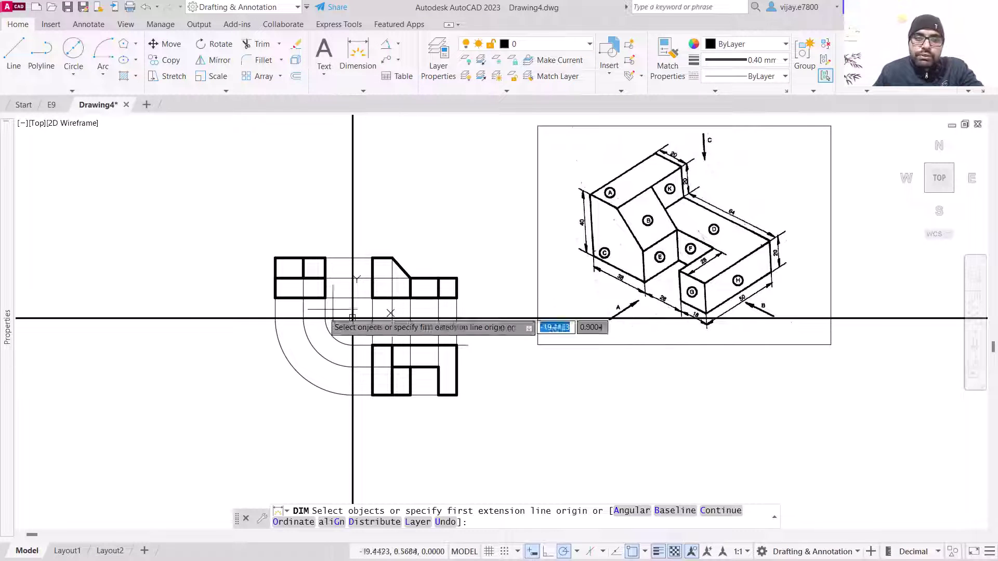
left_click(275, 257)
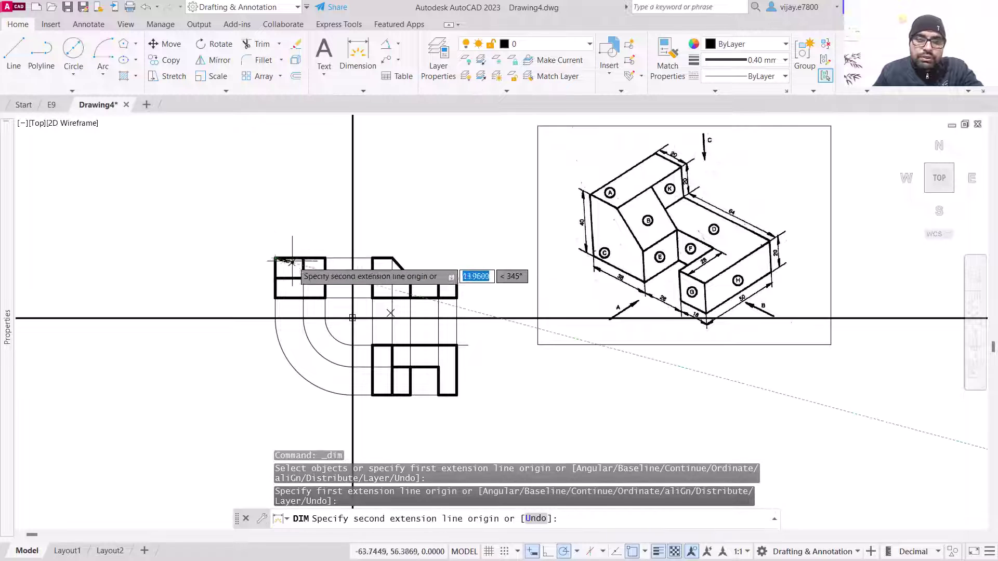
left_click(747, 63)
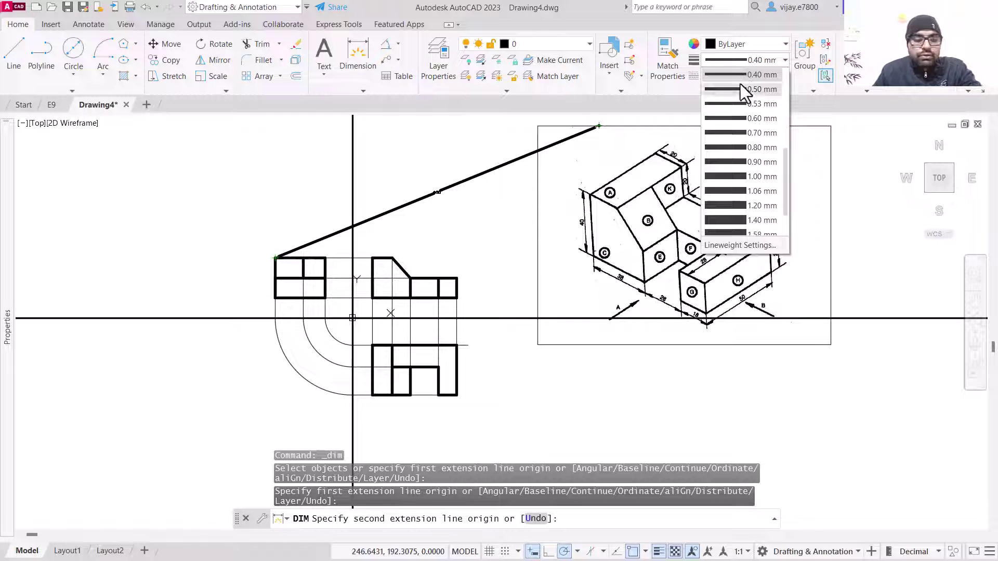
left_click(741, 83)
key("Escape")
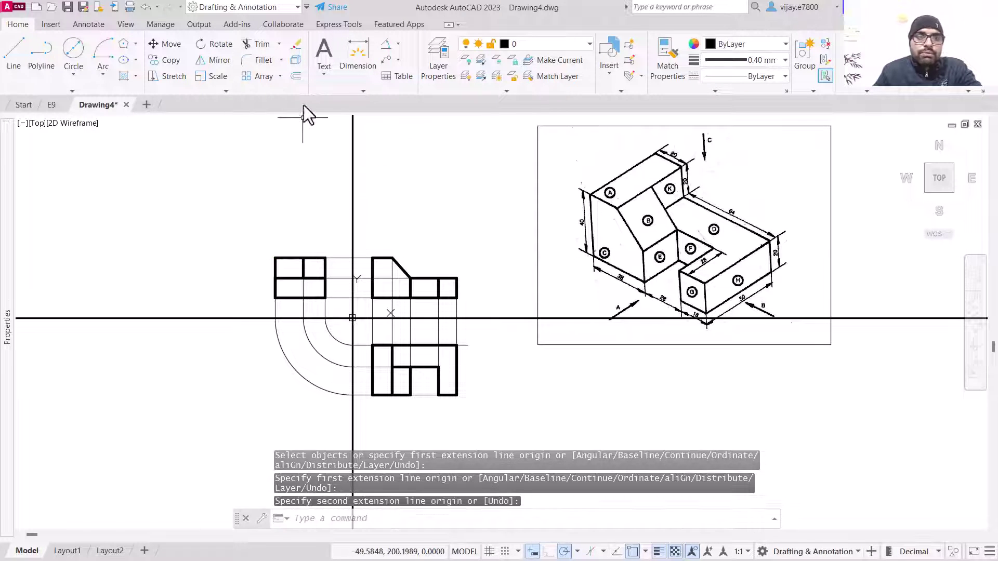
Step: Set the lineweight to 0.00 mm and dimension the width of the side view's upper left rectangle, placing it above the view
left_click(358, 57)
left_click(750, 58)
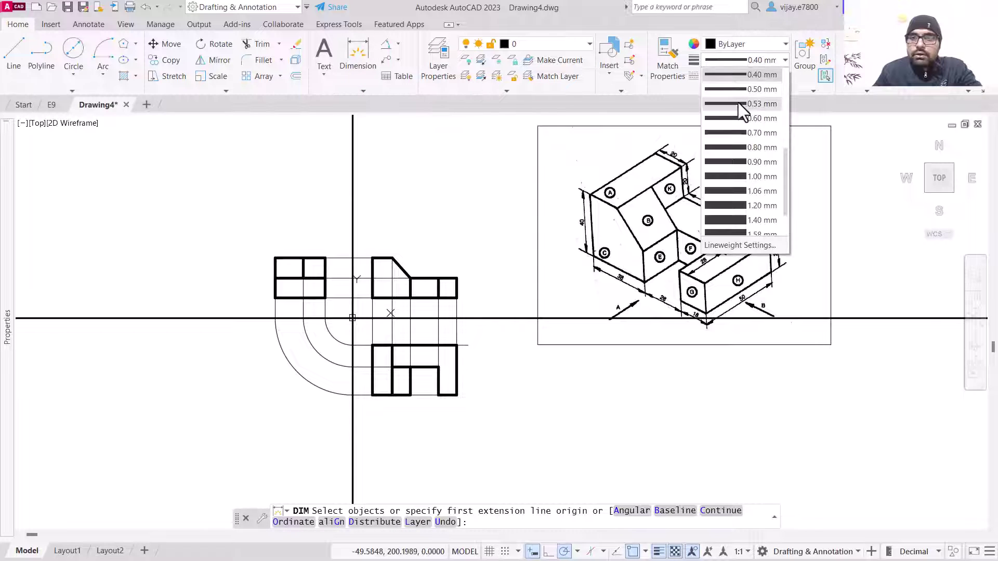
scroll(730, 188, "up", 5)
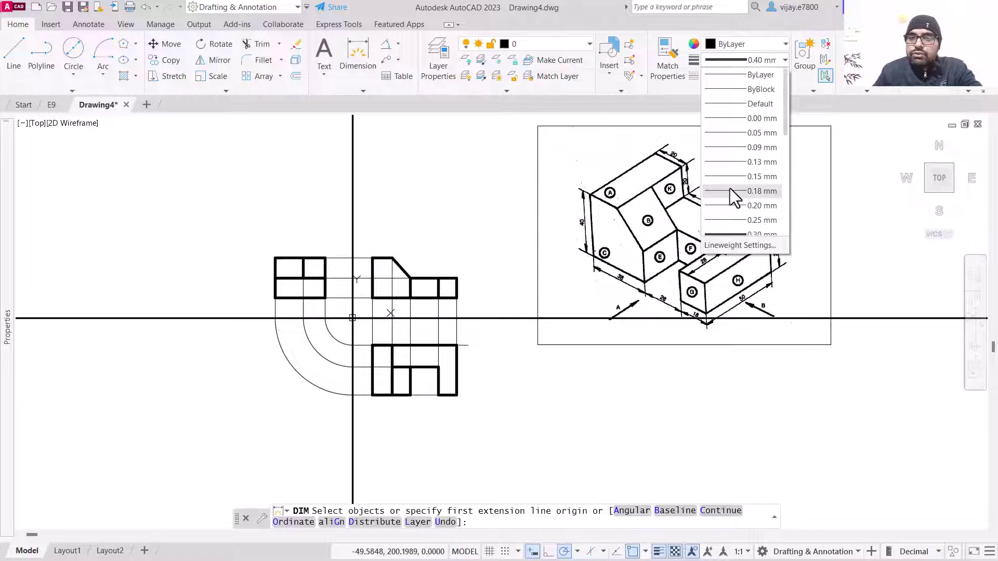
left_click(728, 118)
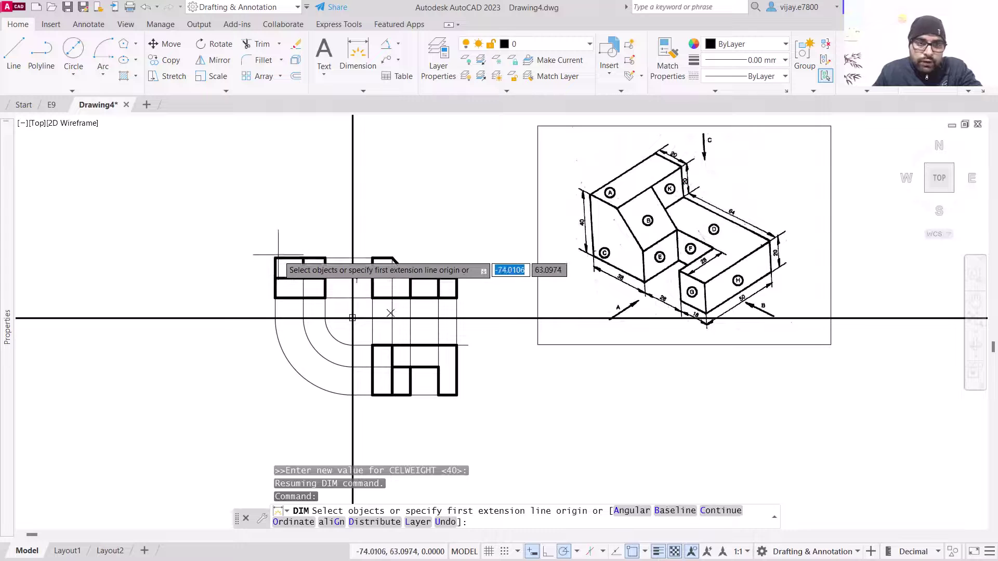
left_click(275, 258)
left_click(303, 258)
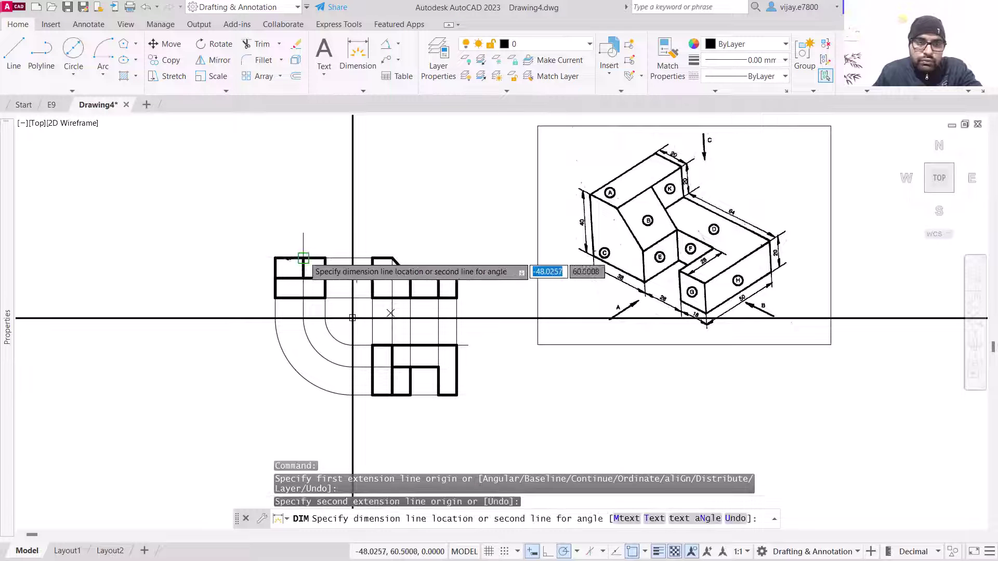
left_click(303, 241)
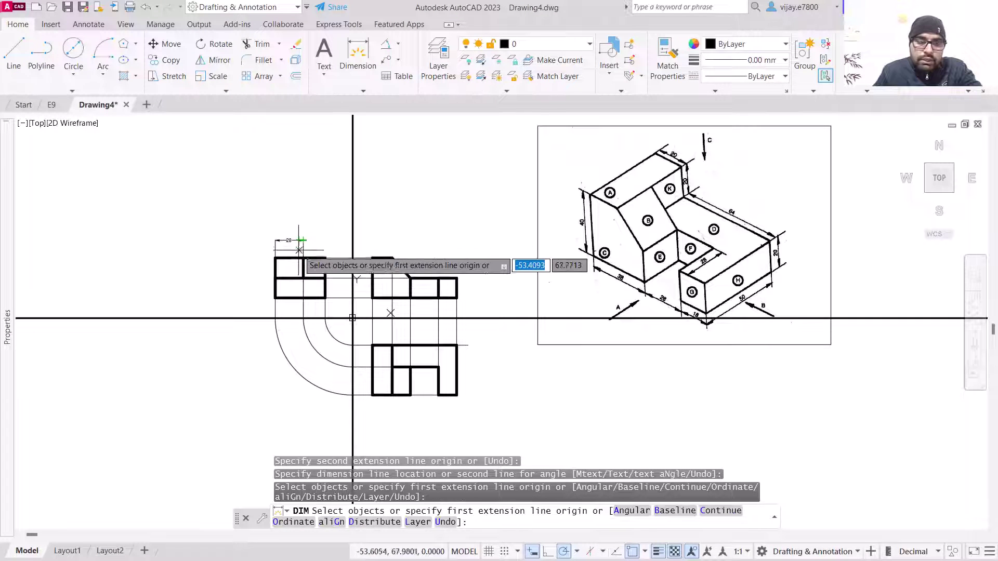
Step: Dimension the width of the side view's upper right rectangle, placing it in line with the neighbouring width dimension above the view
scroll(301, 254, "up", 4)
left_click(367, 270)
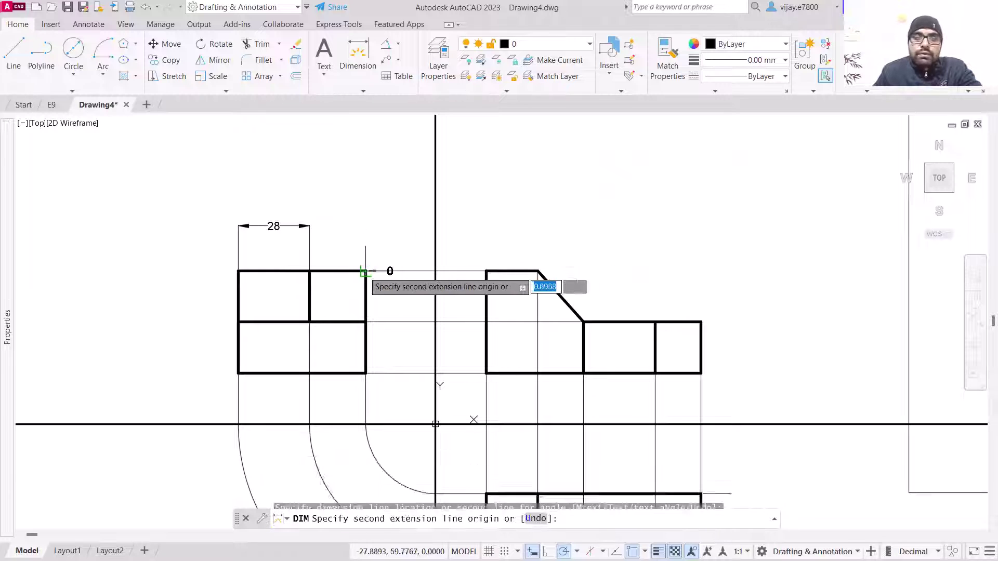
left_click(310, 270)
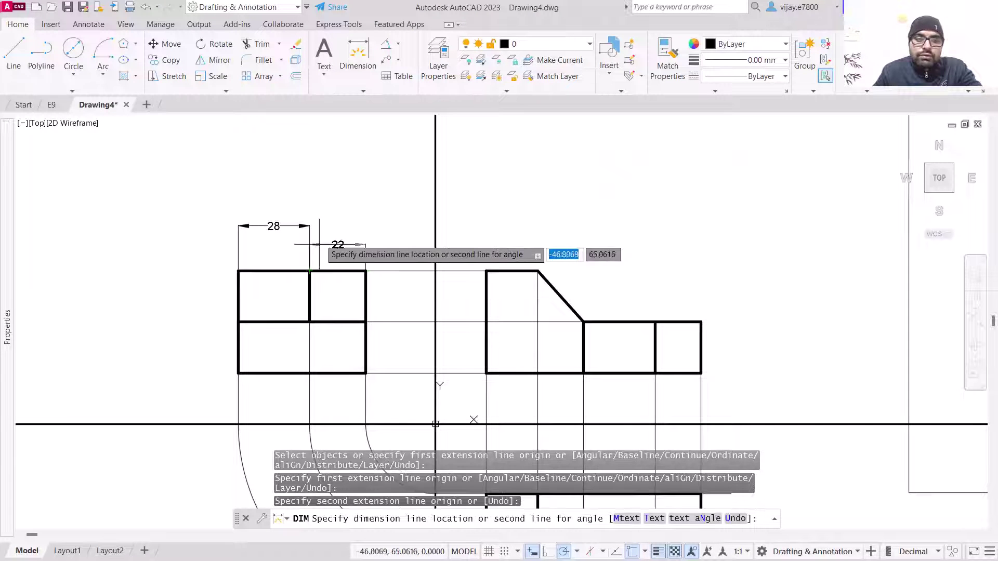
left_click(322, 226)
Step: Dimension the height of the front view's right edge, placing the dimension just outside that edge
scroll(450, 343, "down", 3)
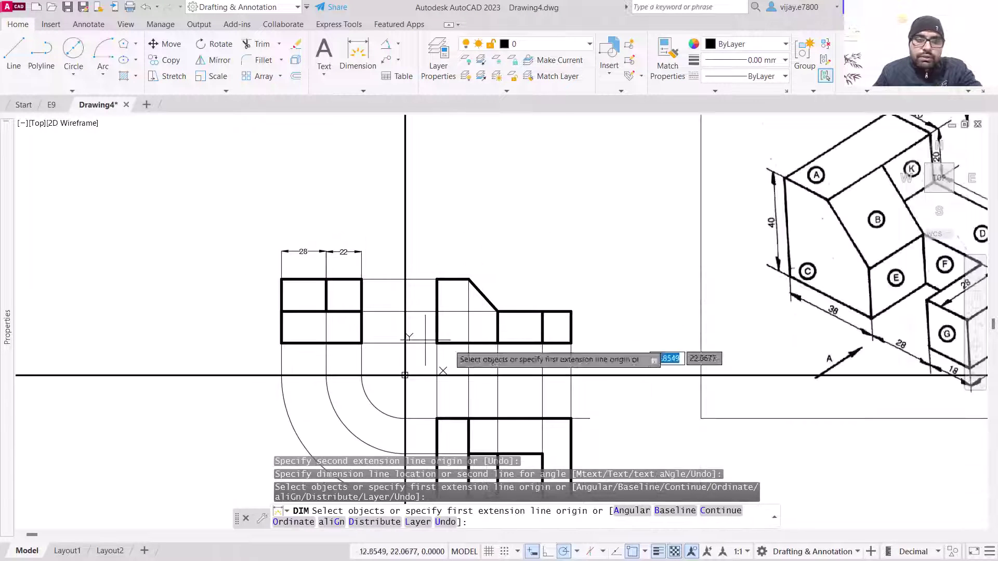
middle_click_drag(561, 333, 503, 289)
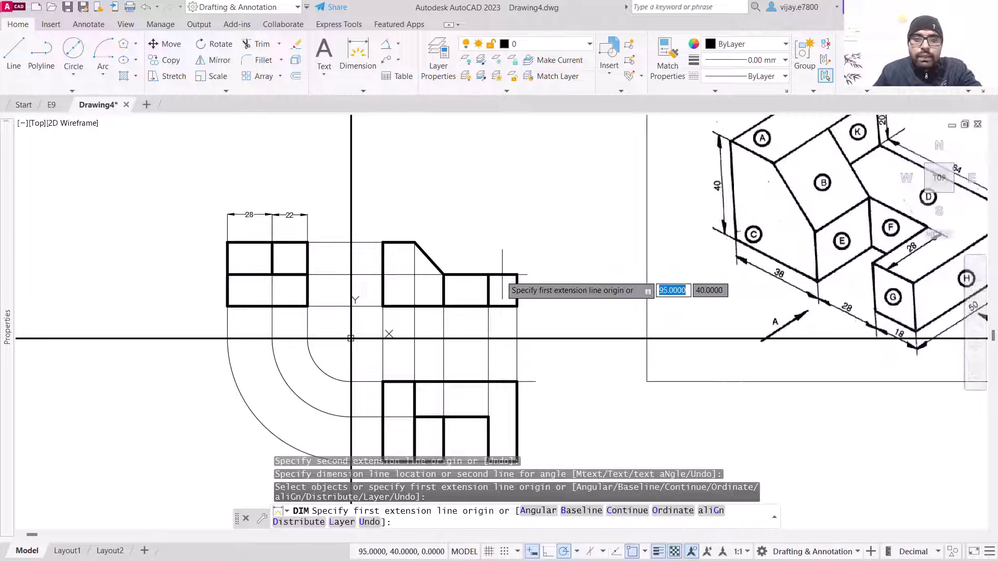
left_click(517, 275)
left_click(517, 306)
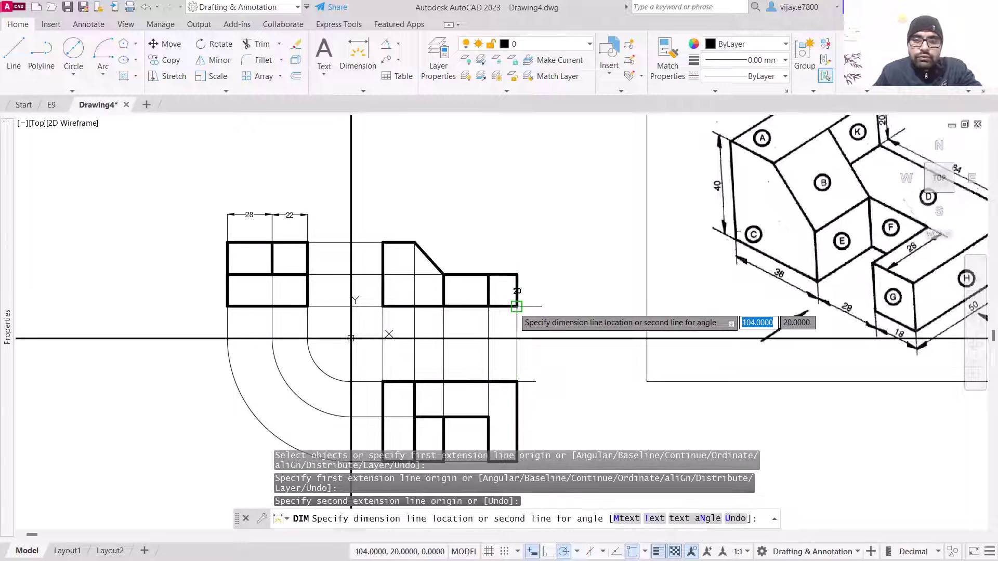
left_click(539, 306)
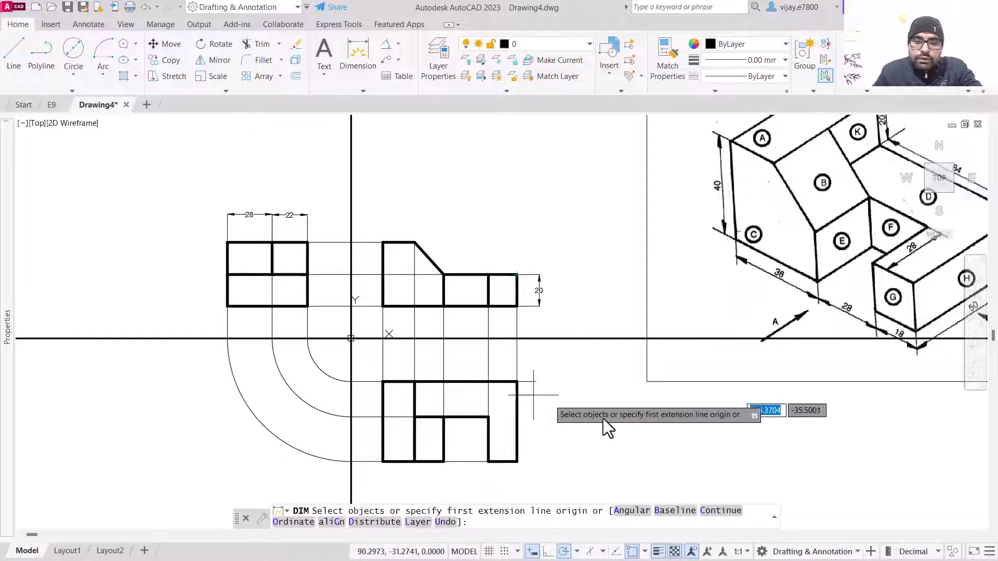
Step: Dimension the height of the side view's upper left rectangle, placing the dimension outside the view's left edge
middle_click_drag(562, 428, 539, 375)
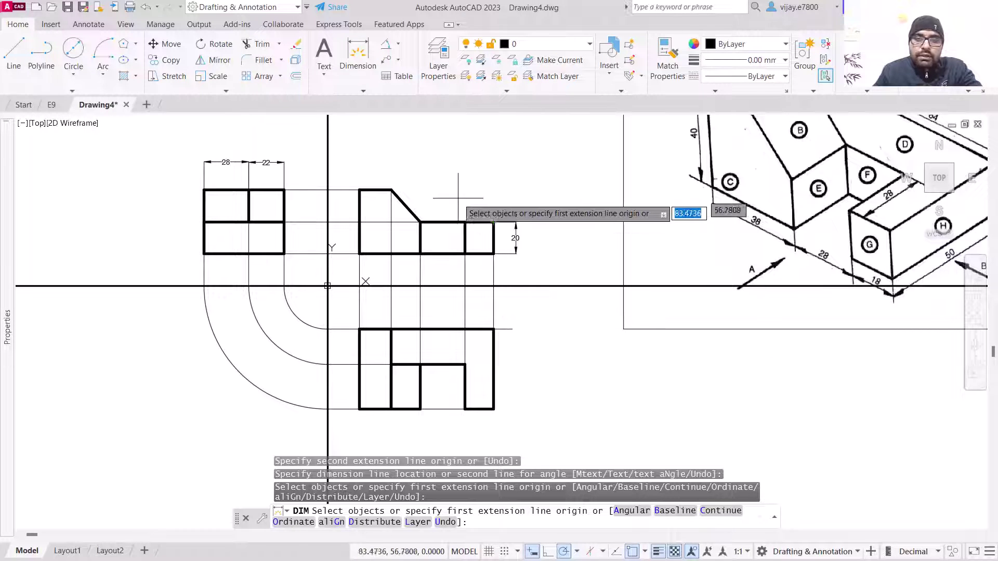
left_click(204, 189)
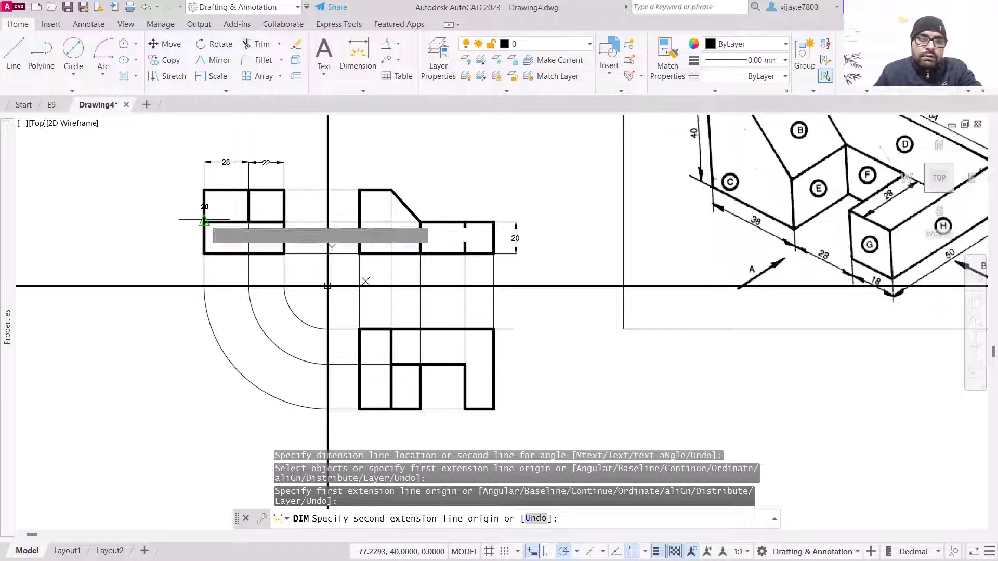
left_click(204, 222)
left_click(177, 229)
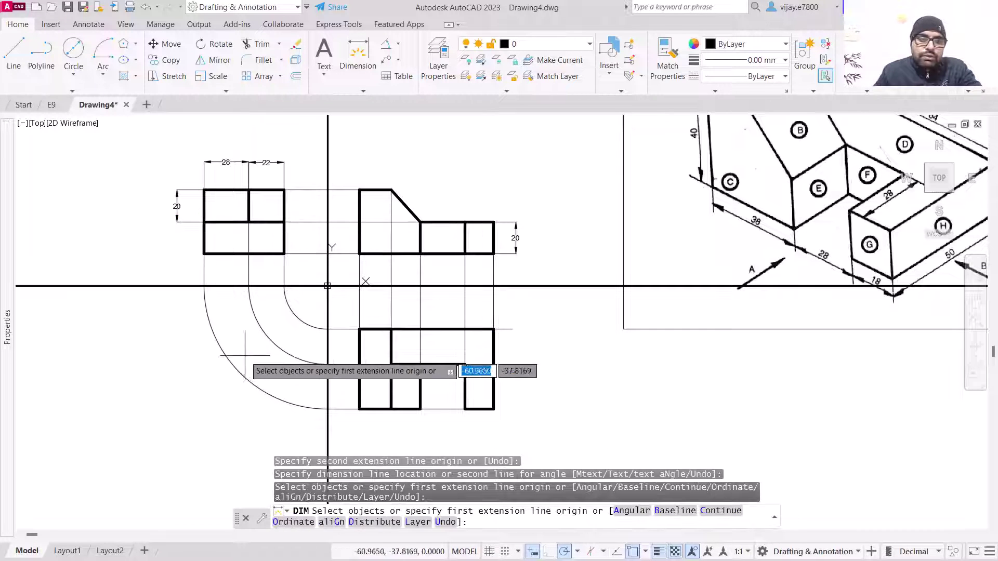
key("Return")
left_click(492, 331)
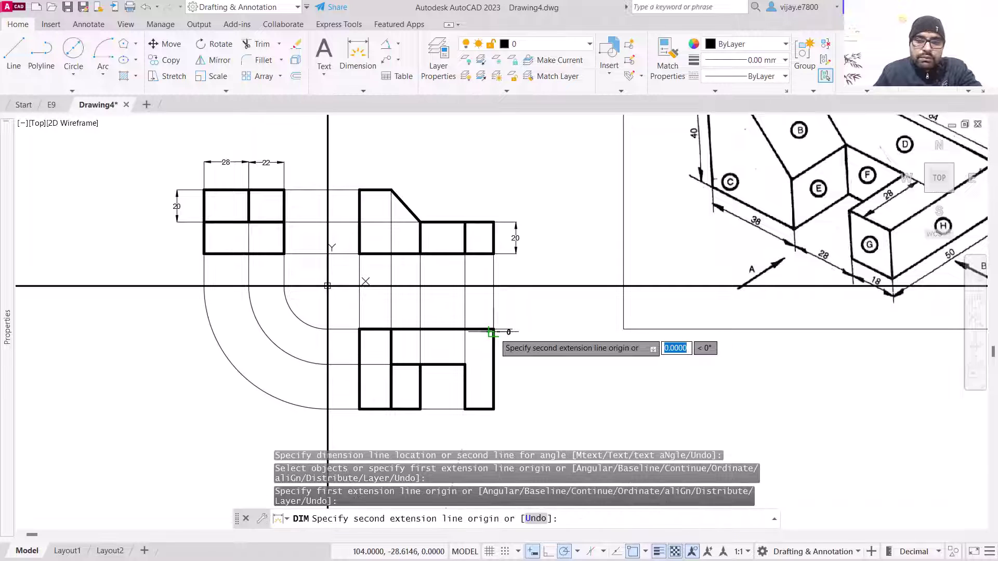
key("Escape")
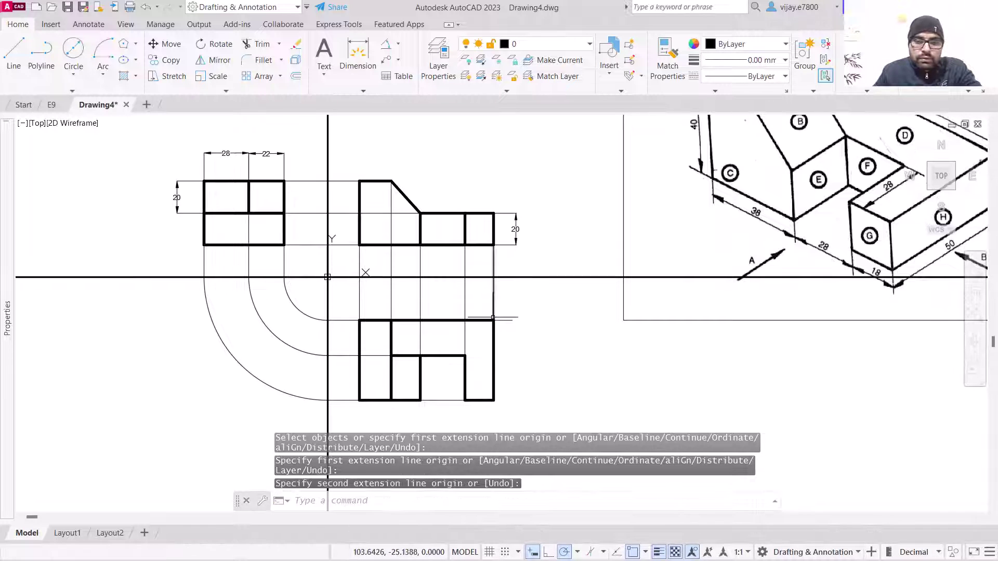
Step: Dimension the full height of the top view's right edge, placing the dimension outside that edge
right_click(532, 303)
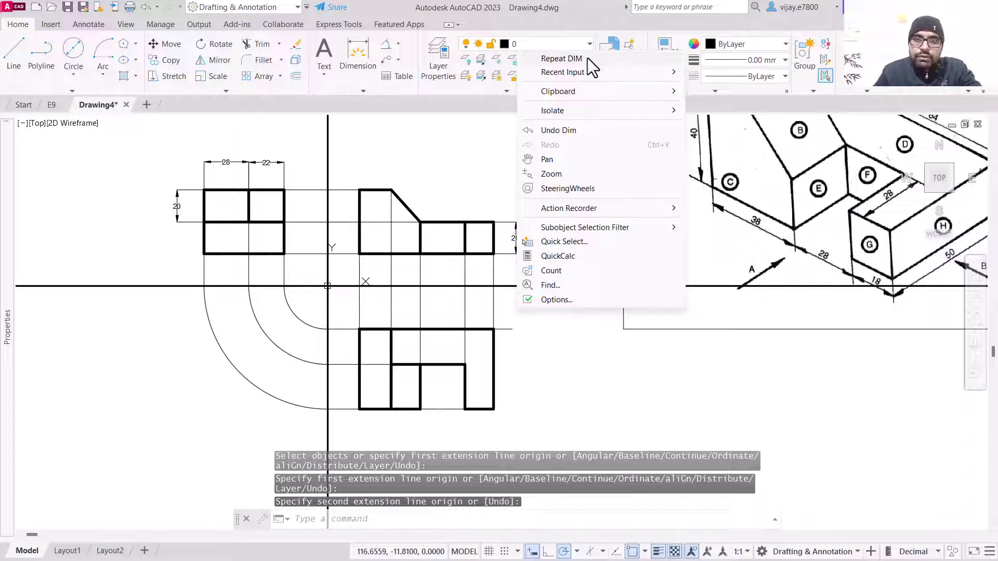
left_click(561, 59)
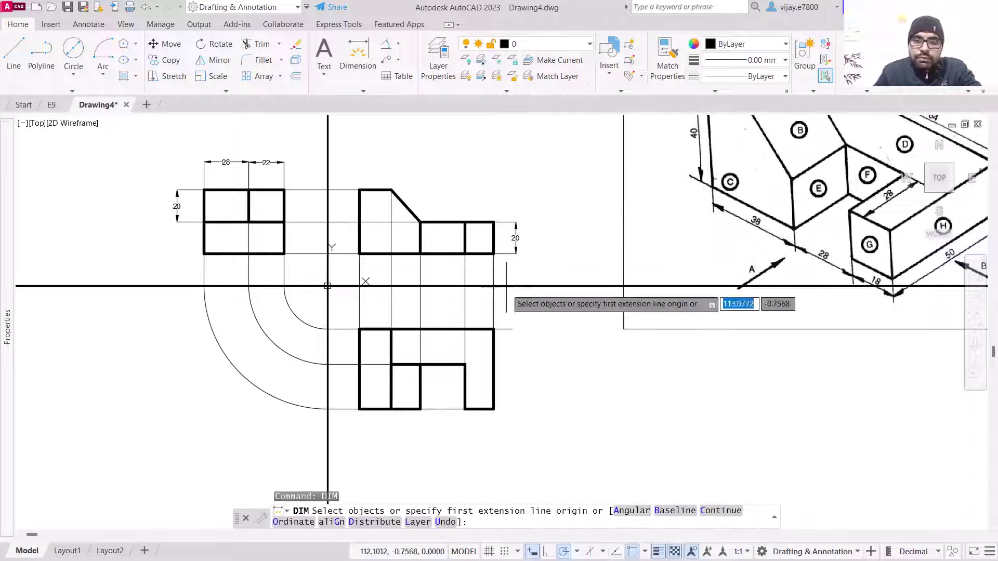
left_click(492, 330)
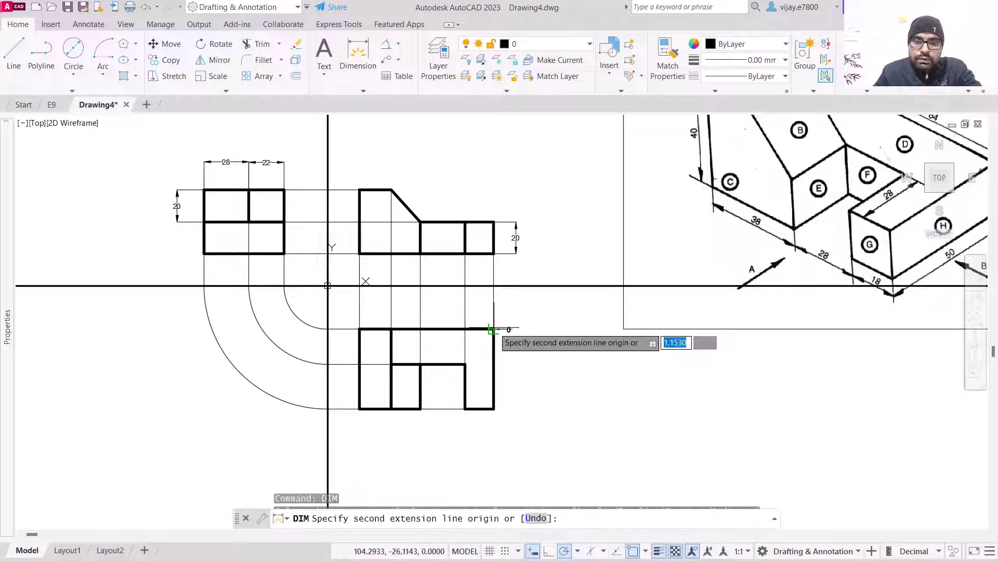
left_click(493, 409)
left_click(518, 403)
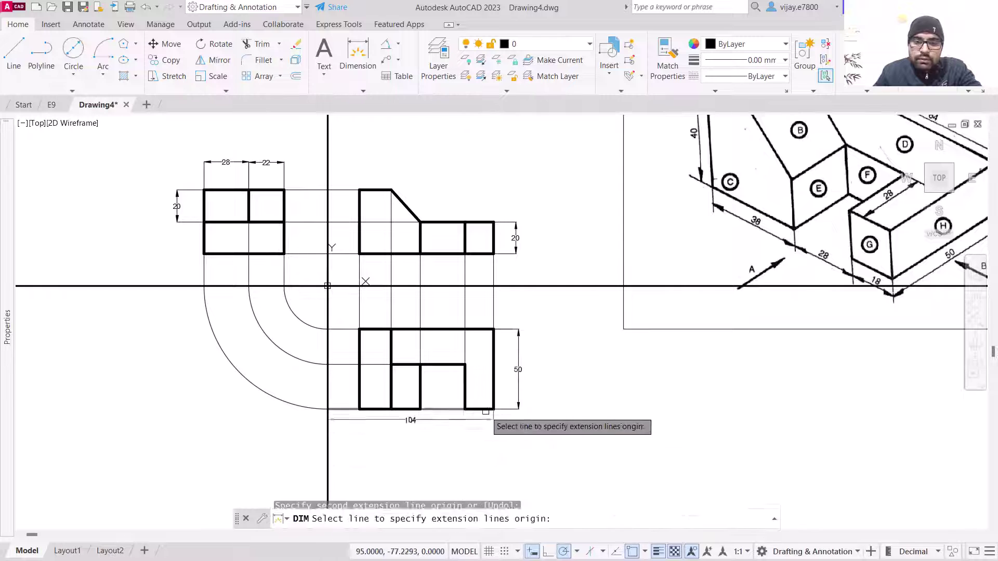
key("Return")
left_click(494, 409)
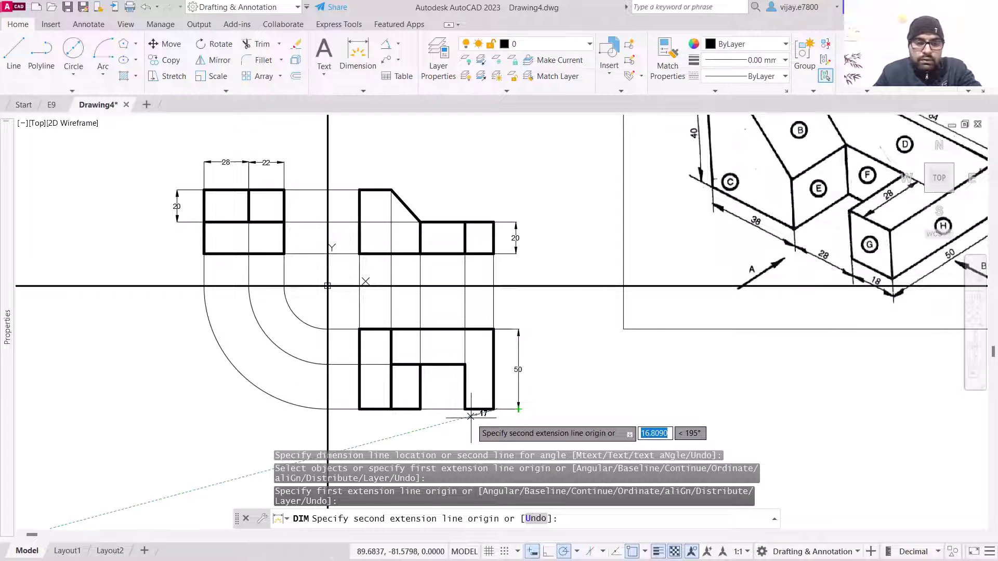
key("Escape")
Step: Dimension the width of the top view's right leg along its bottom edge, placing the dimension below the view
scroll(483, 416, "up", 4)
right_click(509, 401)
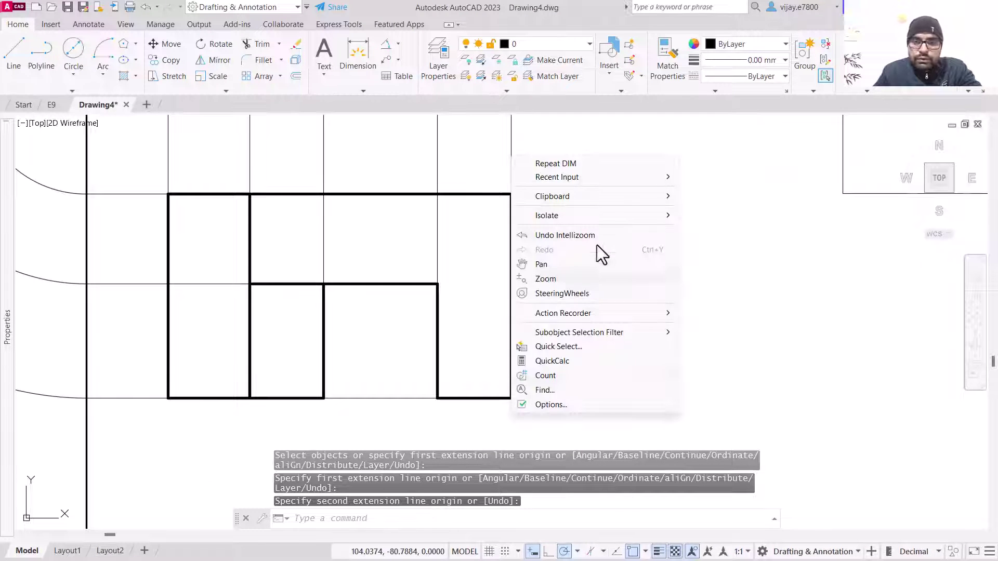
left_click(578, 163)
key("Return")
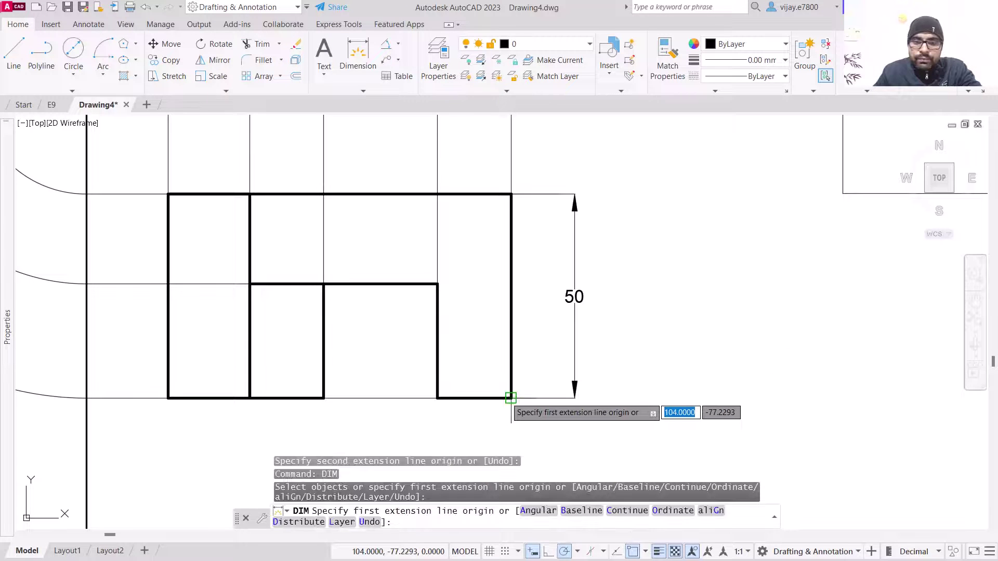
left_click(511, 398)
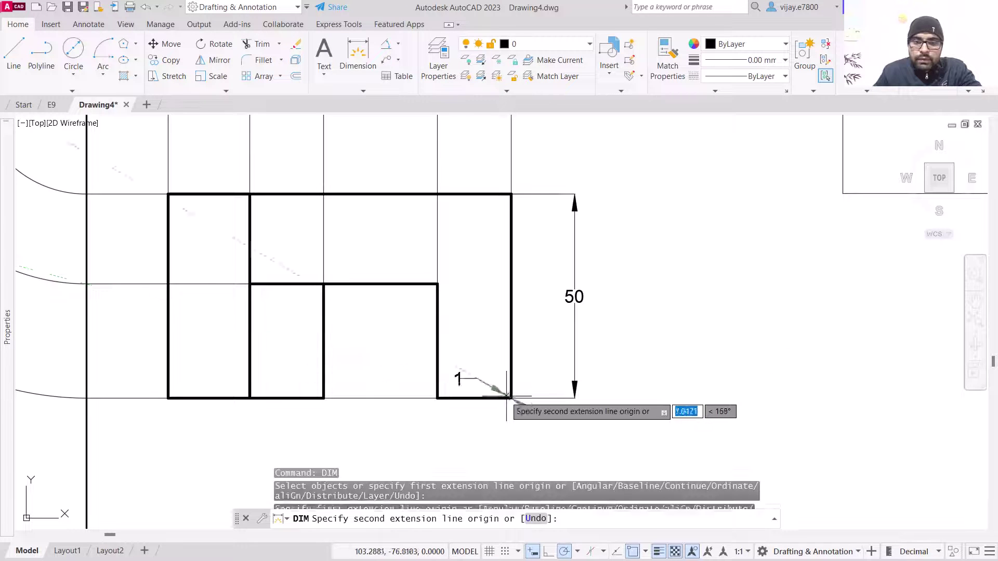
left_click(436, 398)
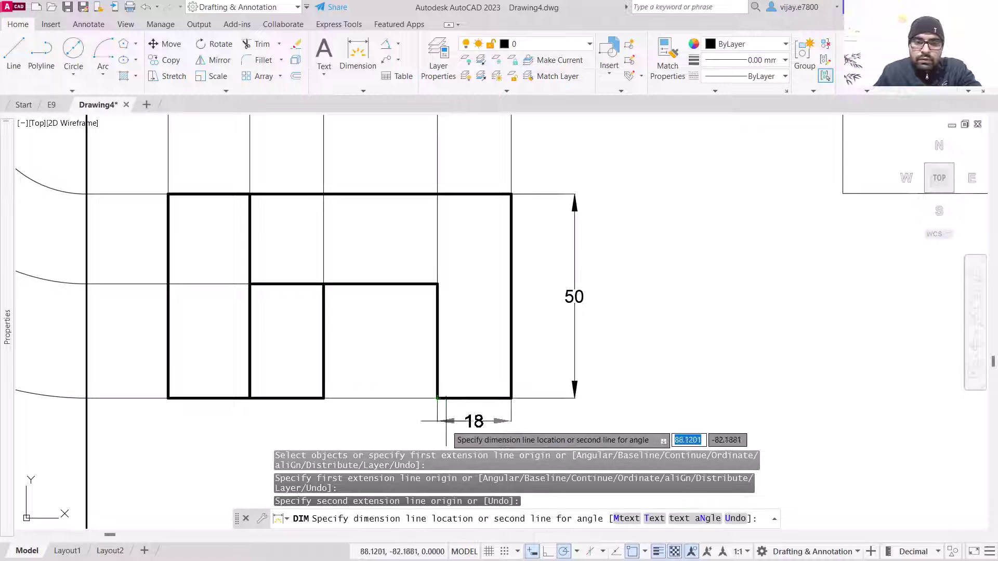
left_click(457, 440)
Step: Dimension the width of the top view's open notch, placing it in line with the right leg's width dimension
middle_click_drag(383, 362, 421, 270)
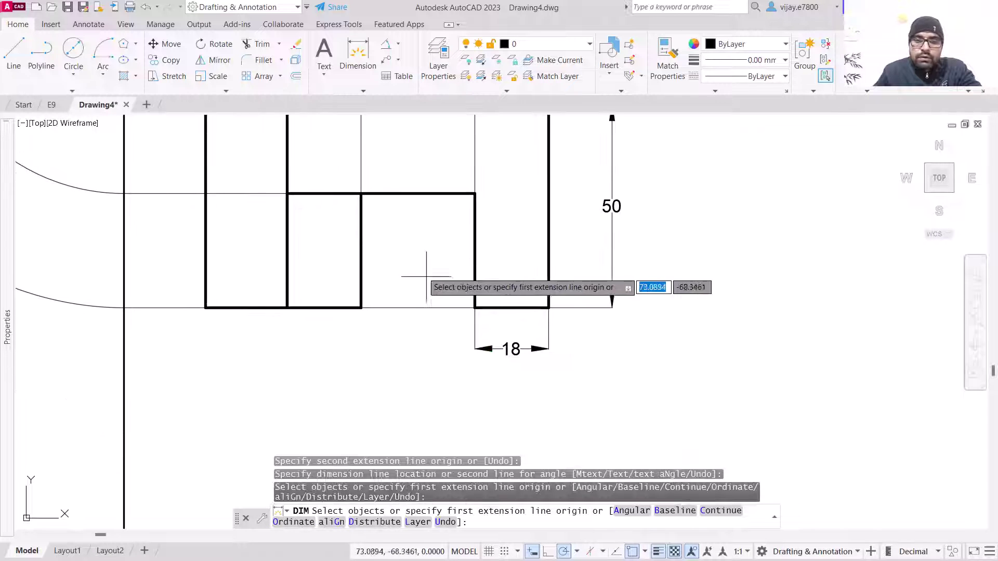
left_click(475, 307)
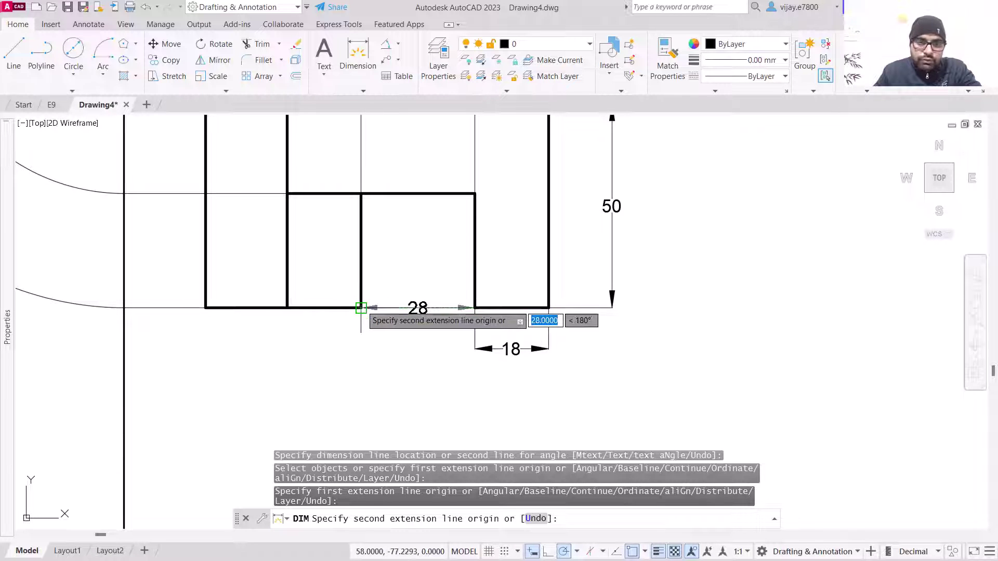
left_click(361, 308)
left_click(368, 348)
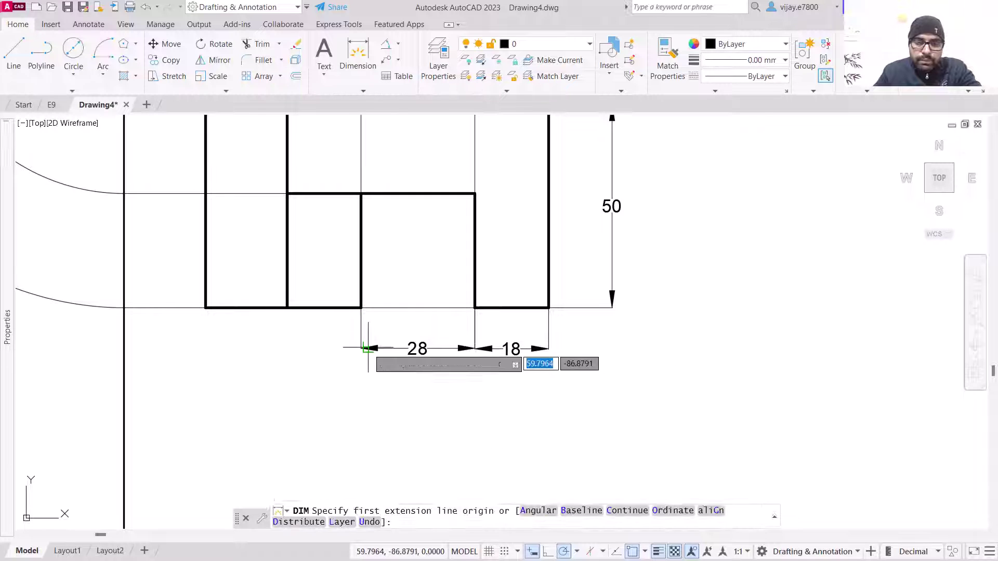
Step: Dimension the widths of the small rectangle beside the notch and the top view's leftmost strip, continuing the dimension row below the view
left_click(360, 309)
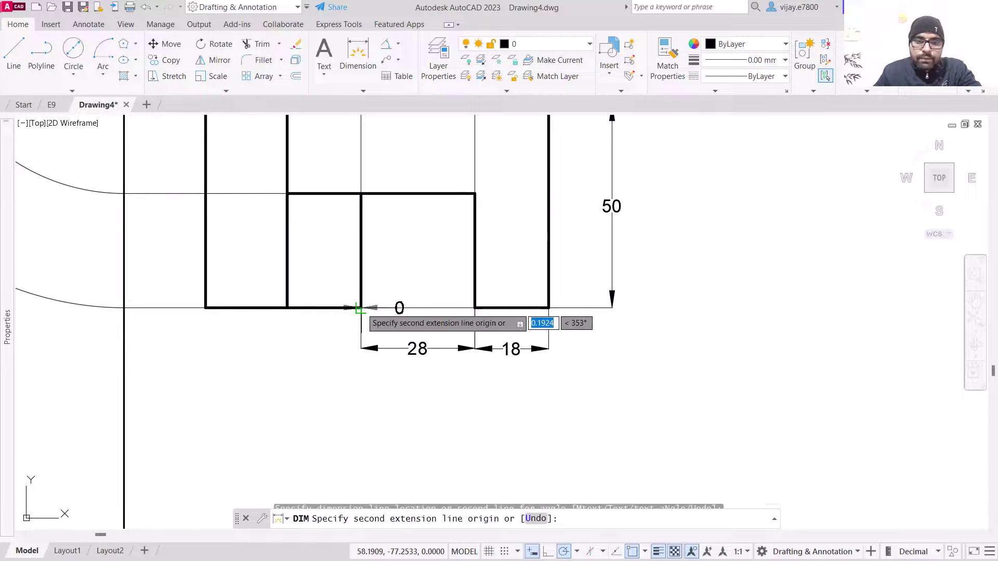
left_click(287, 309)
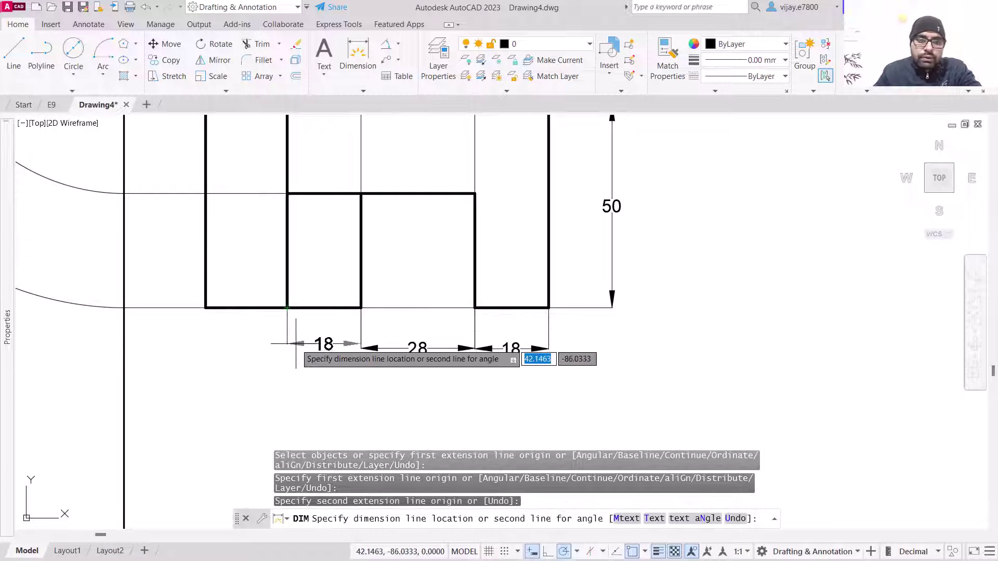
left_click(291, 348)
left_click(287, 308)
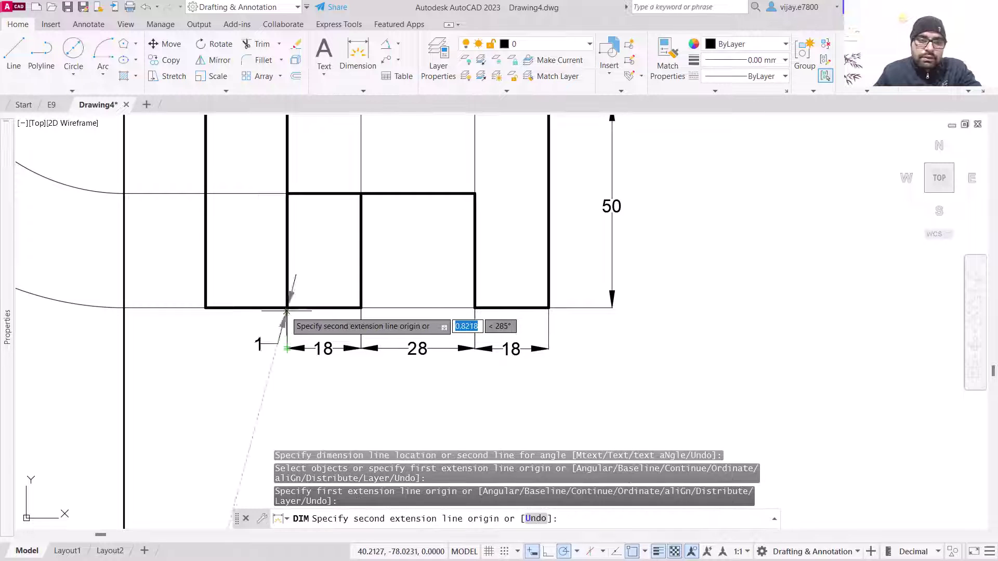
left_click(205, 309)
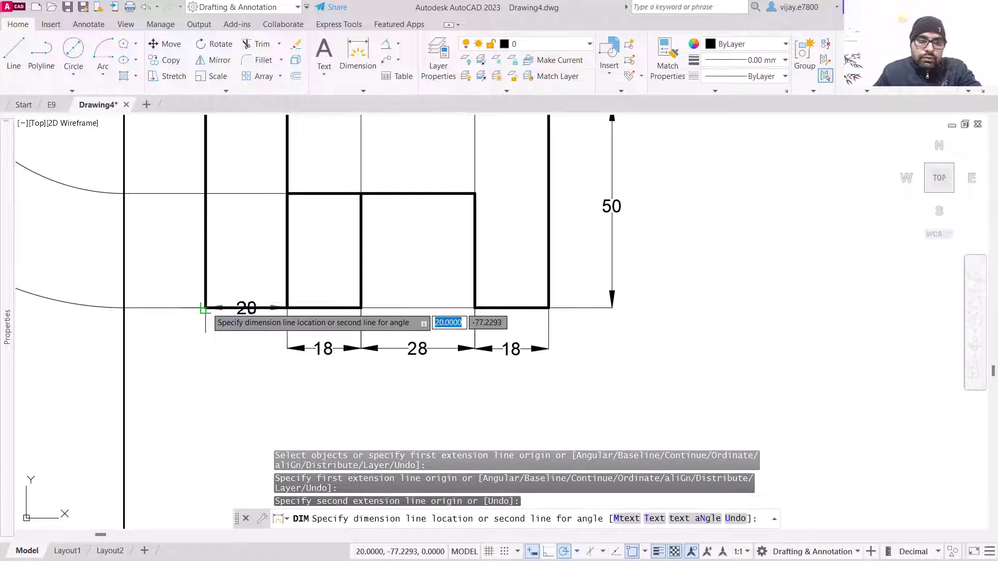
left_click(214, 348)
Step: Align the other three width dimensions below the top view to the notch's width dimension with the DIM command's aliGn option
scroll(437, 326, "down", 2)
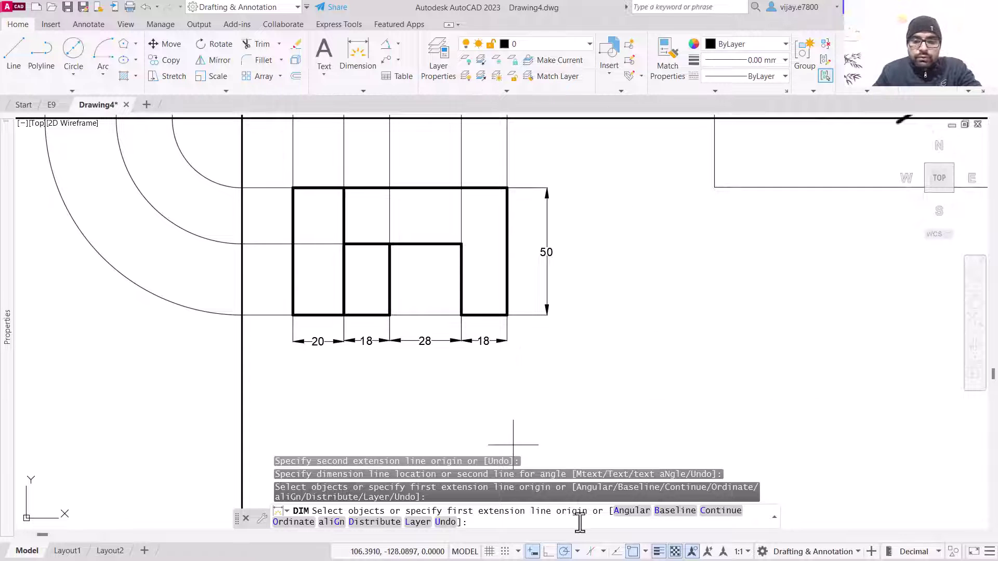
left_click(331, 523)
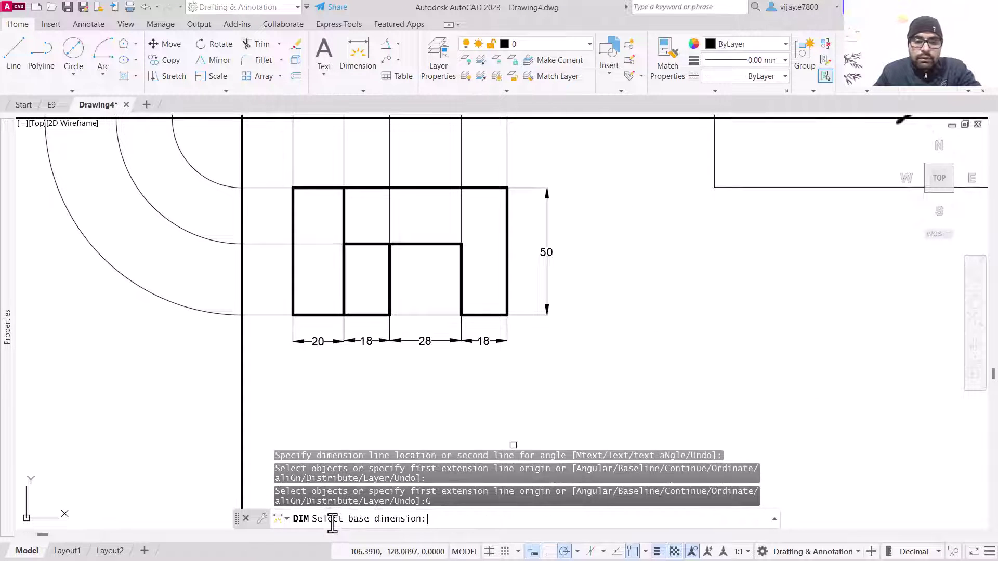
left_click(426, 341)
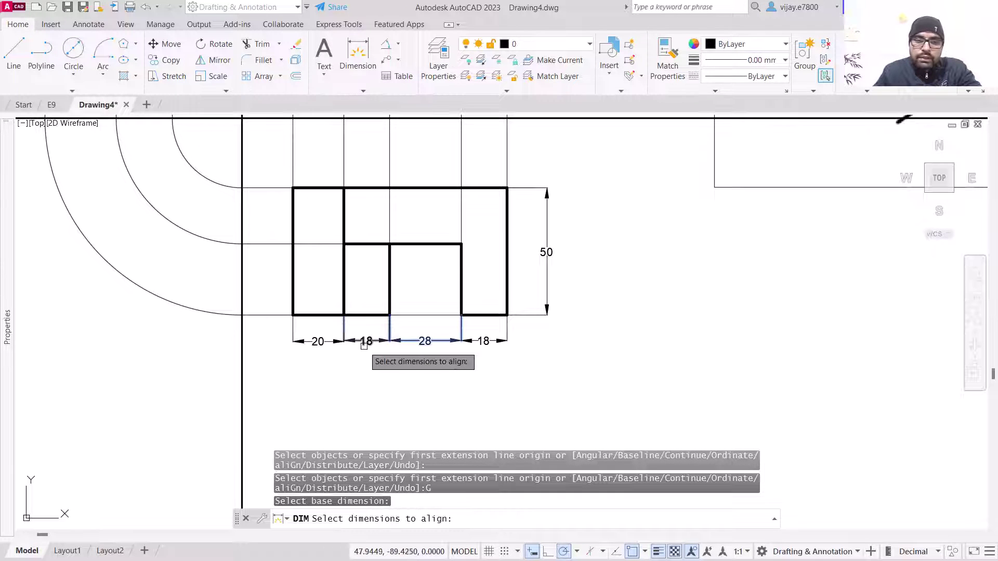
left_click(364, 343)
left_click(308, 343)
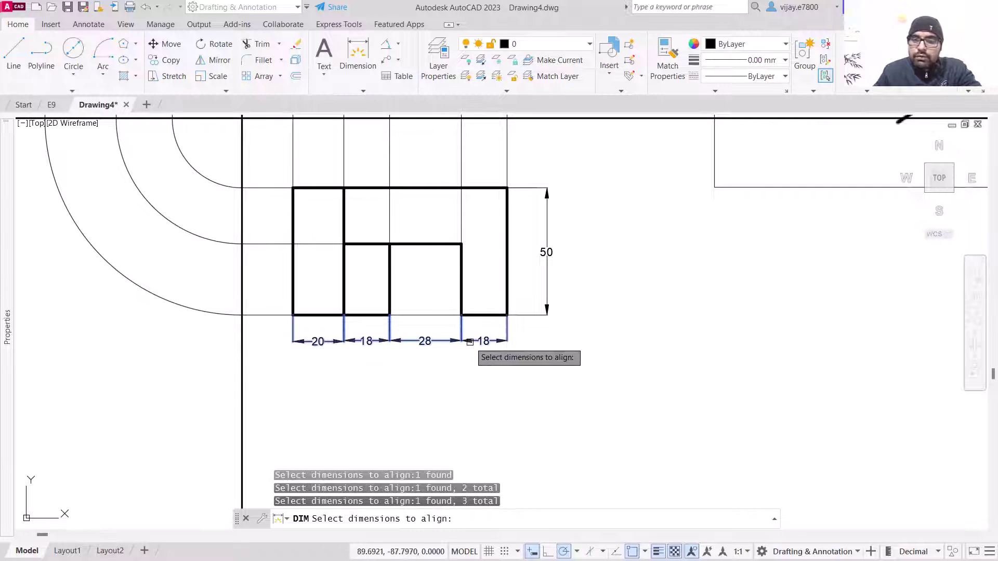
key("Return")
scroll(470, 346, "up", 4)
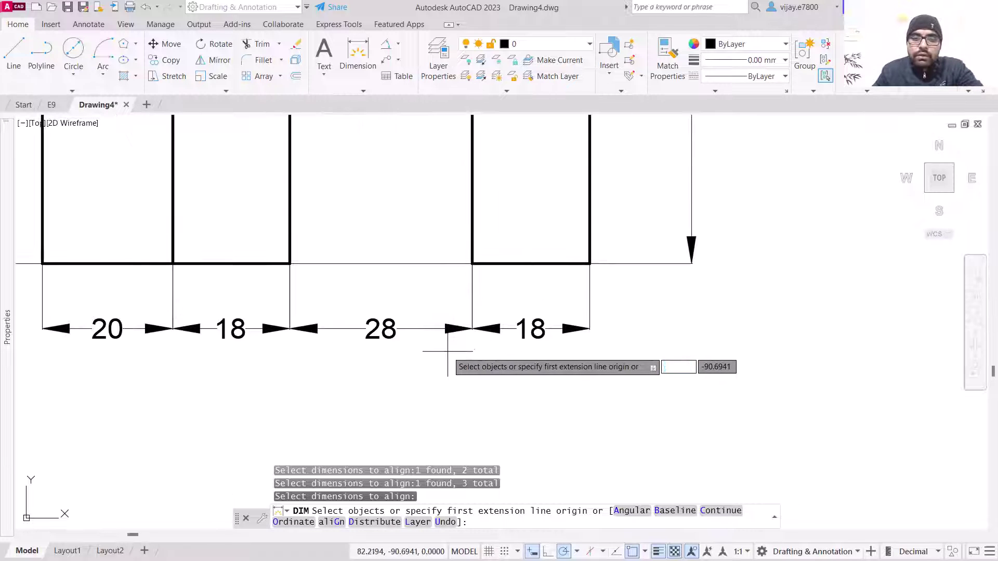
scroll(514, 322, "down", 2)
scroll(571, 306, "down", 2)
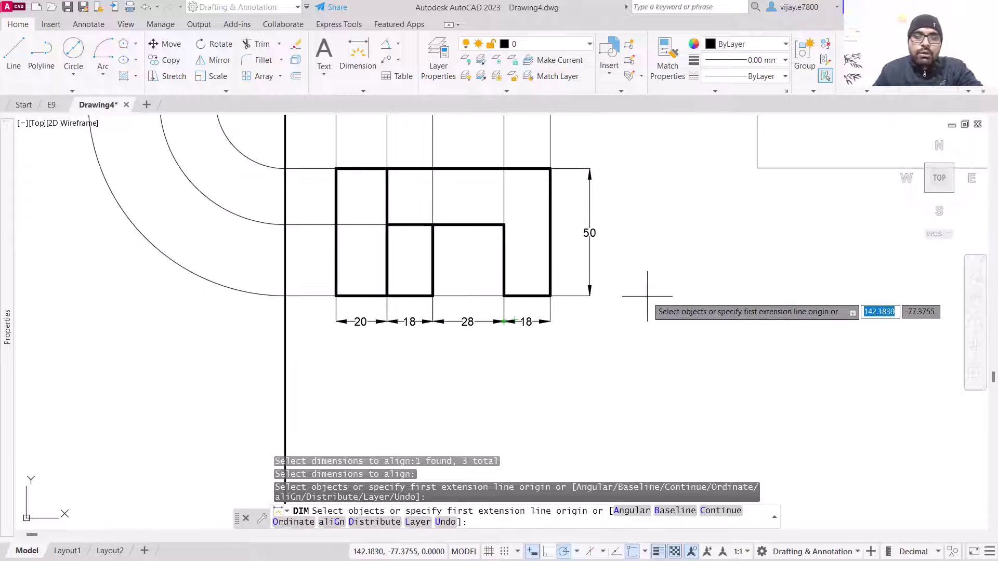
scroll(652, 306, "up", 2)
scroll(555, 394, "down", 3)
scroll(555, 394, "down", 2)
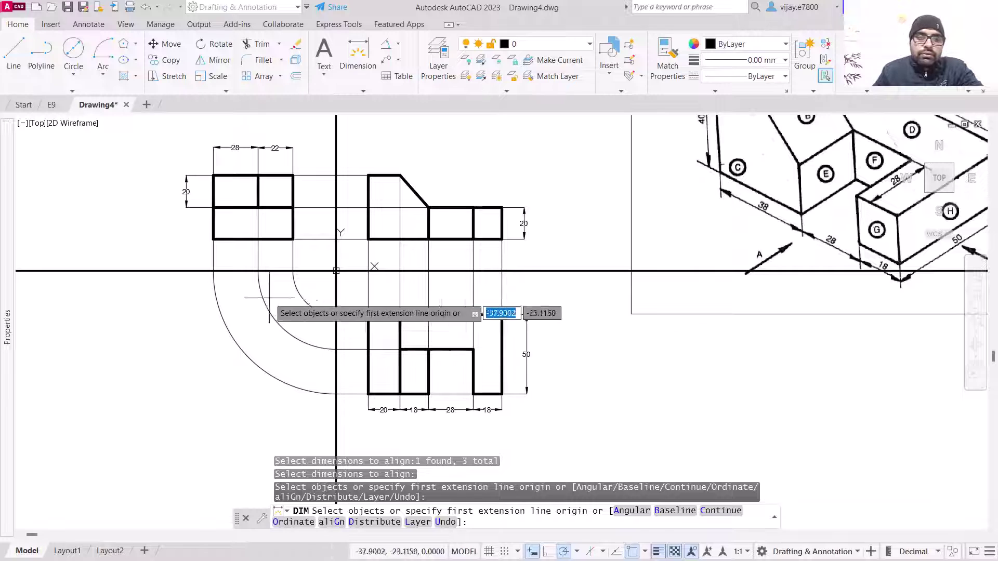
key("Return")
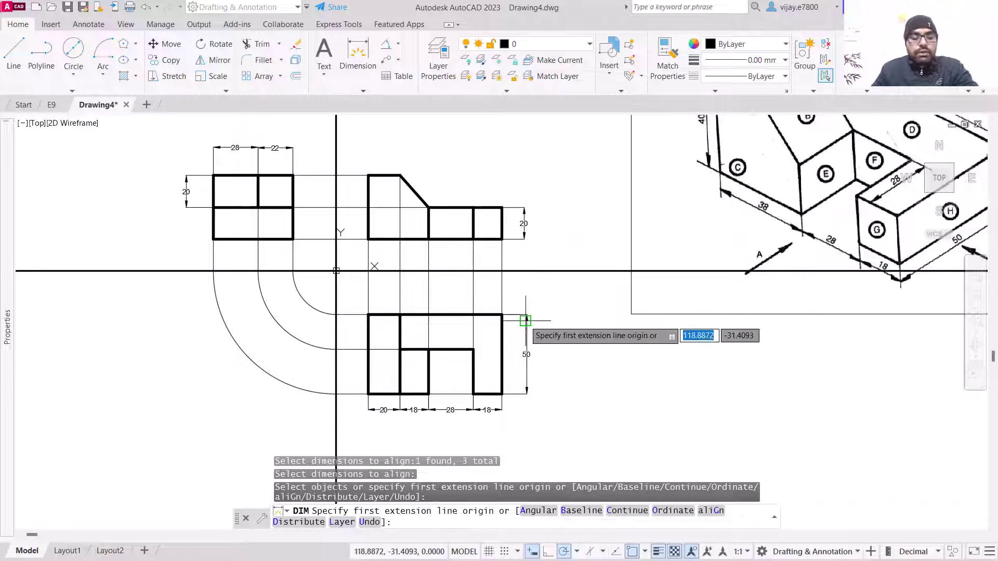
Step: Change the colour of all dimensions in the three views to dark red (153,27,30), using Select Similar to pick them
key("Escape")
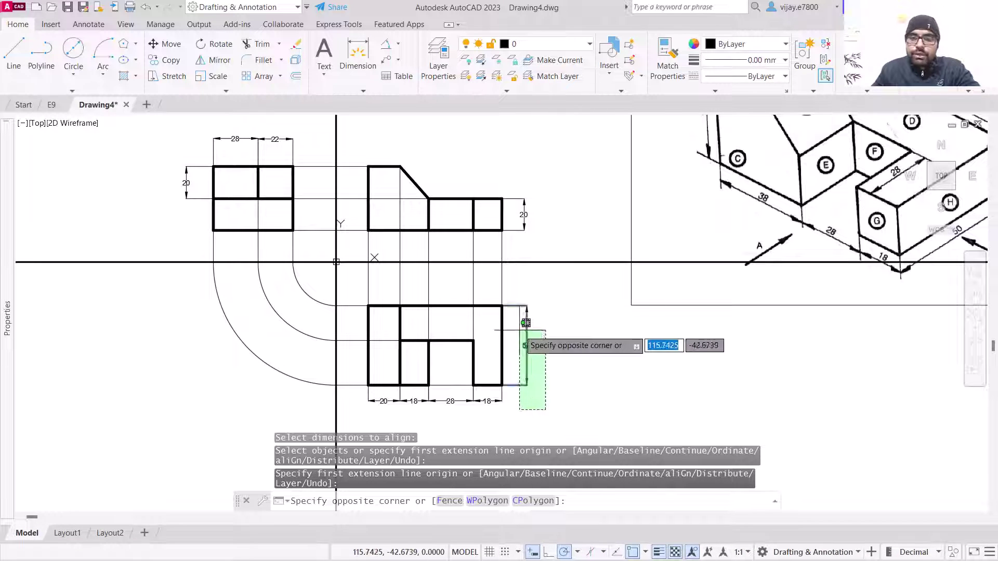
left_click(520, 323)
left_click(504, 416)
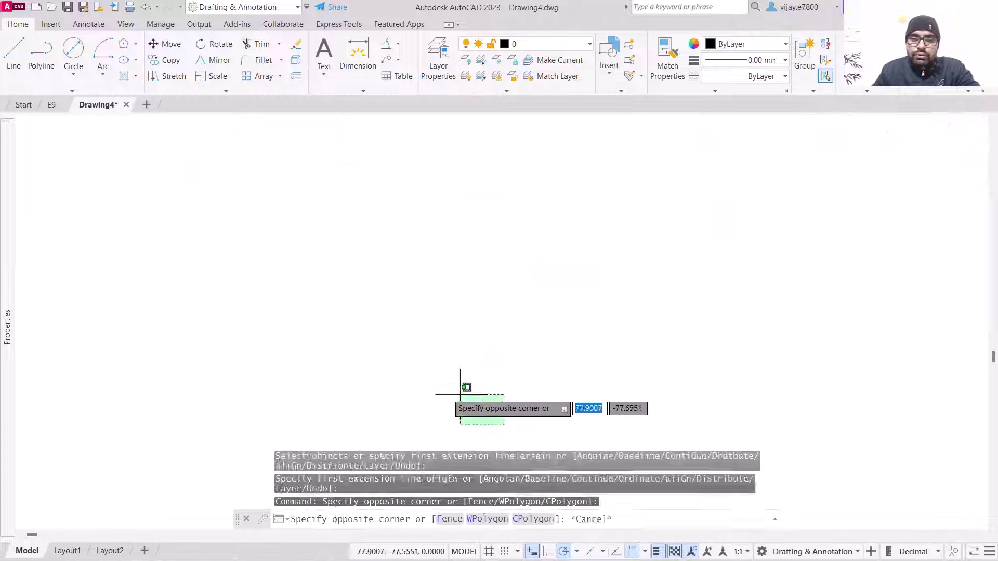
left_click(439, 398)
right_click(439, 410)
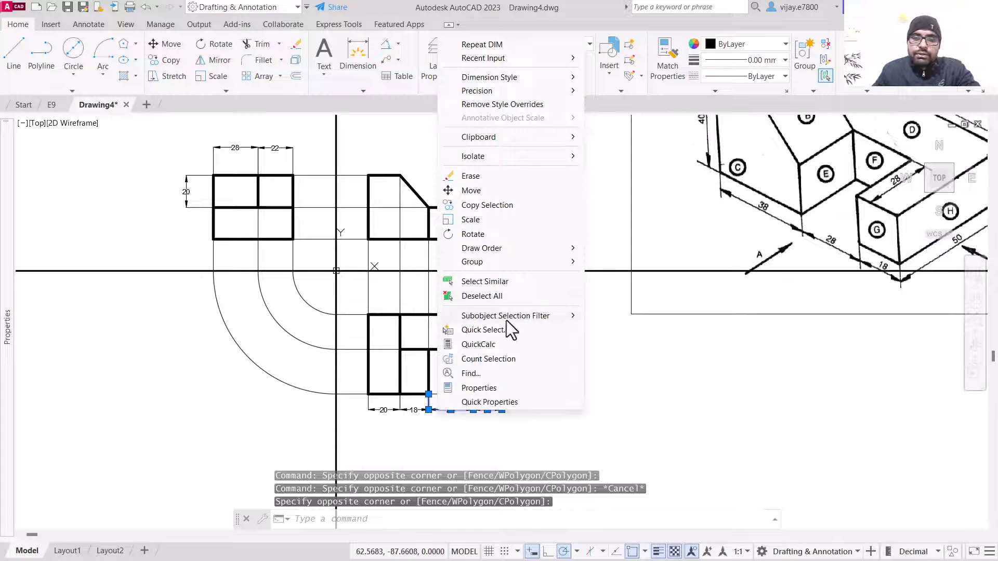
left_click(515, 283)
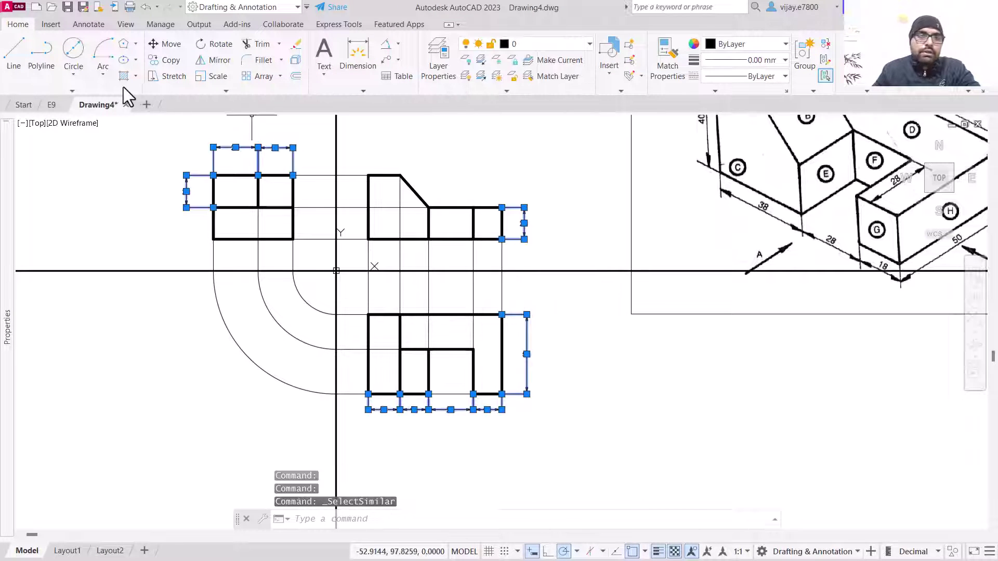
left_click(738, 46)
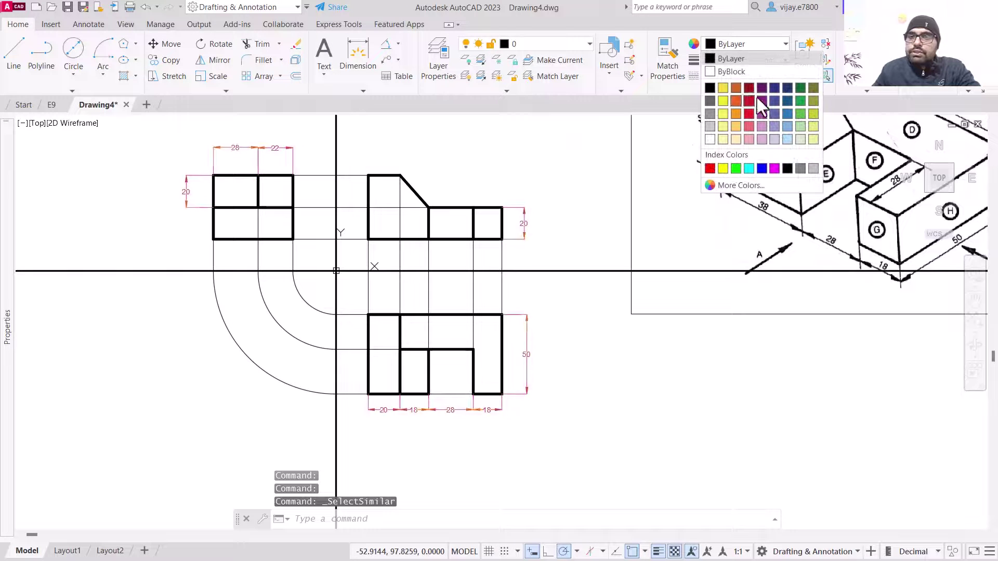
left_click(749, 102)
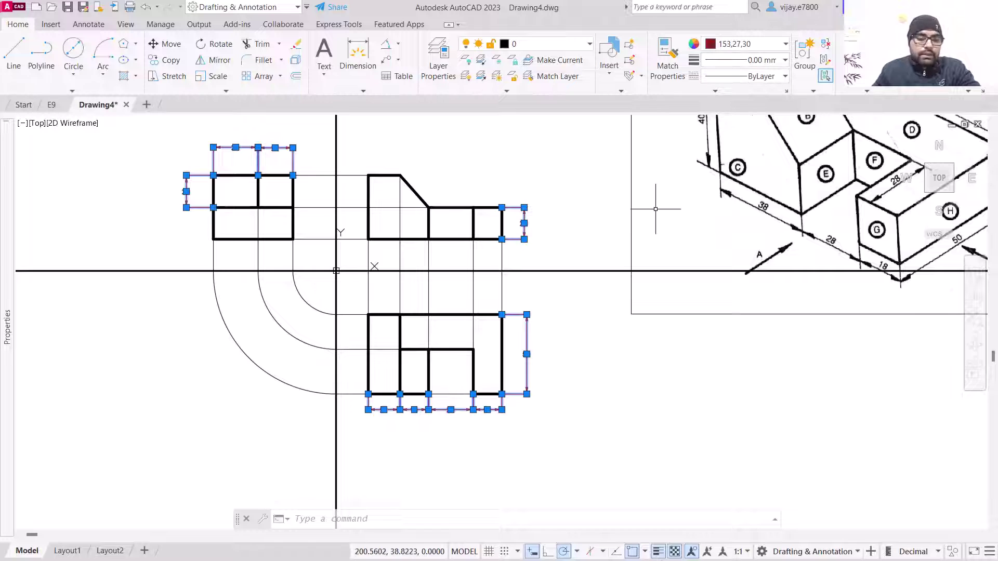
key("Escape")
Step: Move the isometric reference image by its lower-left corner down beside the orthographic views
scroll(435, 161, "down", 2)
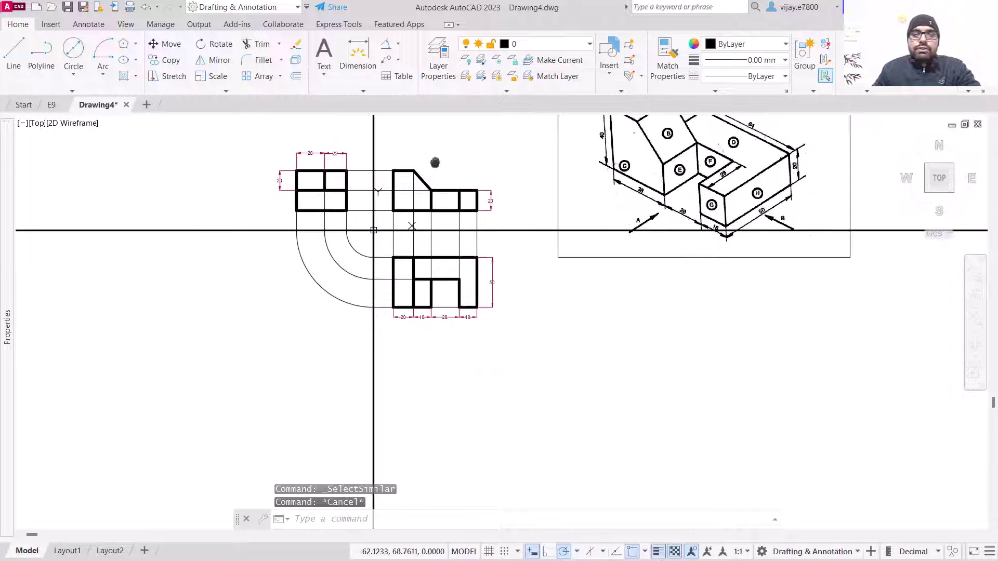
middle_click_drag(435, 161, 530, 123)
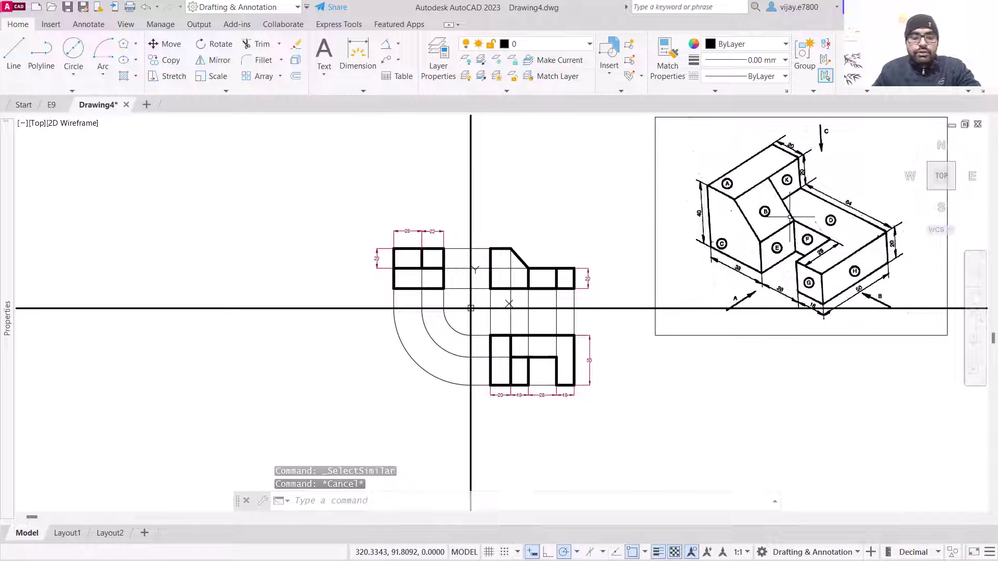
key("Escape")
left_click(764, 210)
left_click(746, 212)
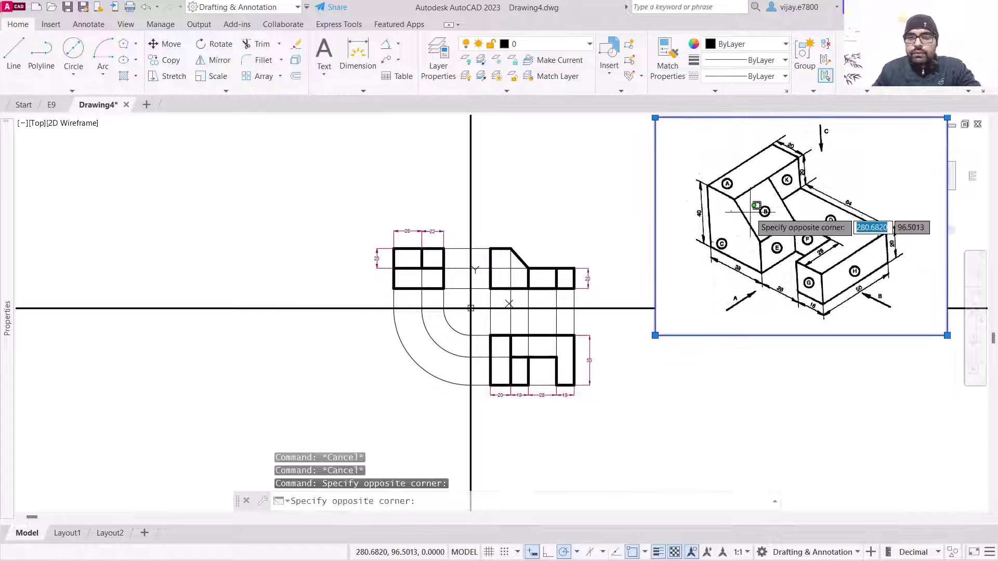
left_click(750, 243)
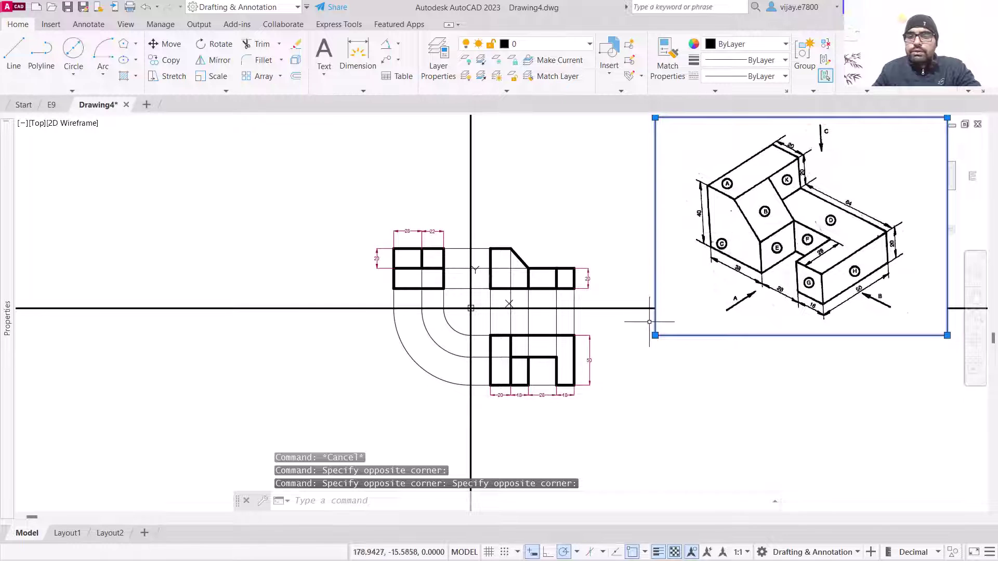
left_click(721, 252)
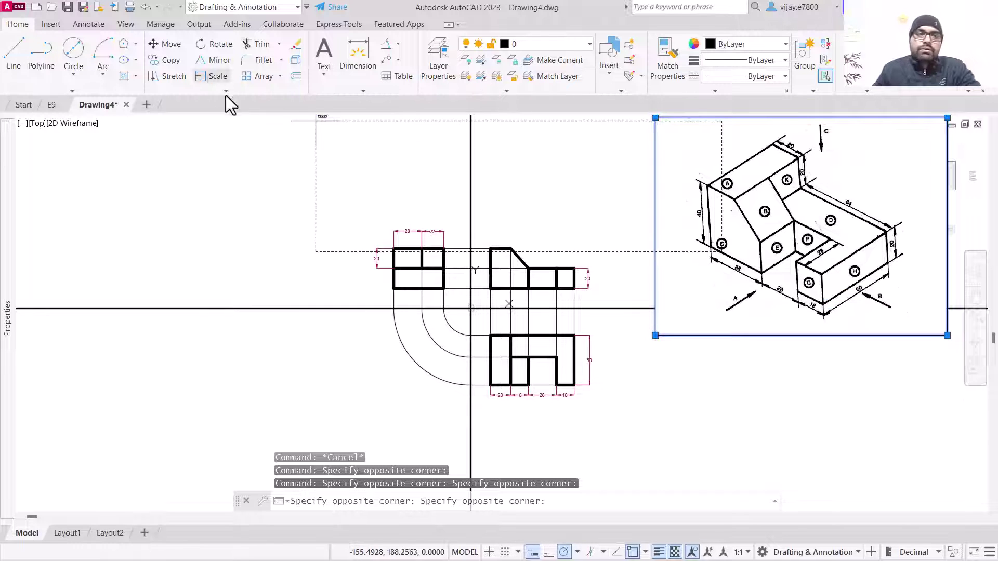
left_click(472, 122)
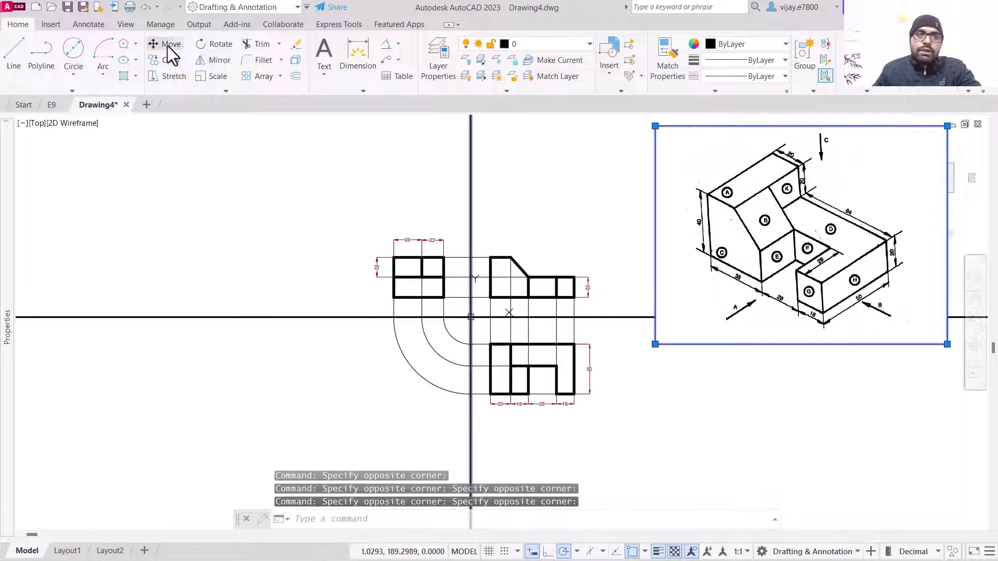
left_click(162, 43)
left_click(655, 344)
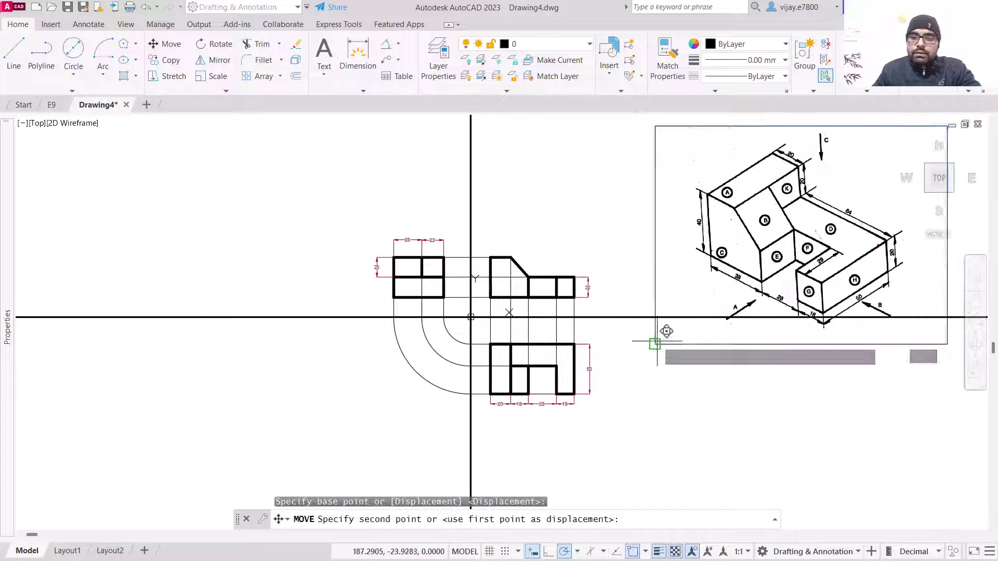
left_click(630, 420)
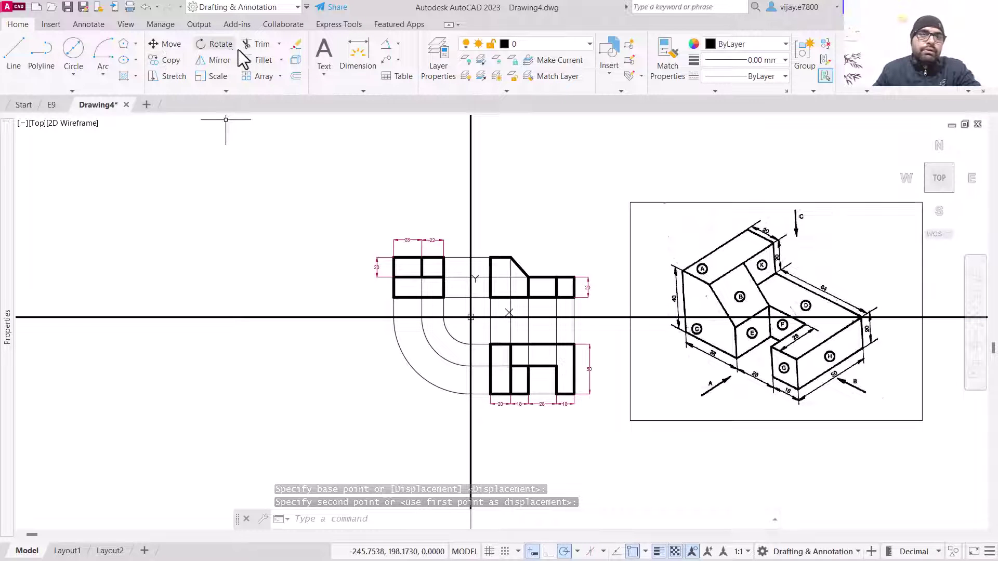
Step: Trim the thick horizontal reference line's overhanging ends back to the outermost projection lines of the views
left_click(256, 44)
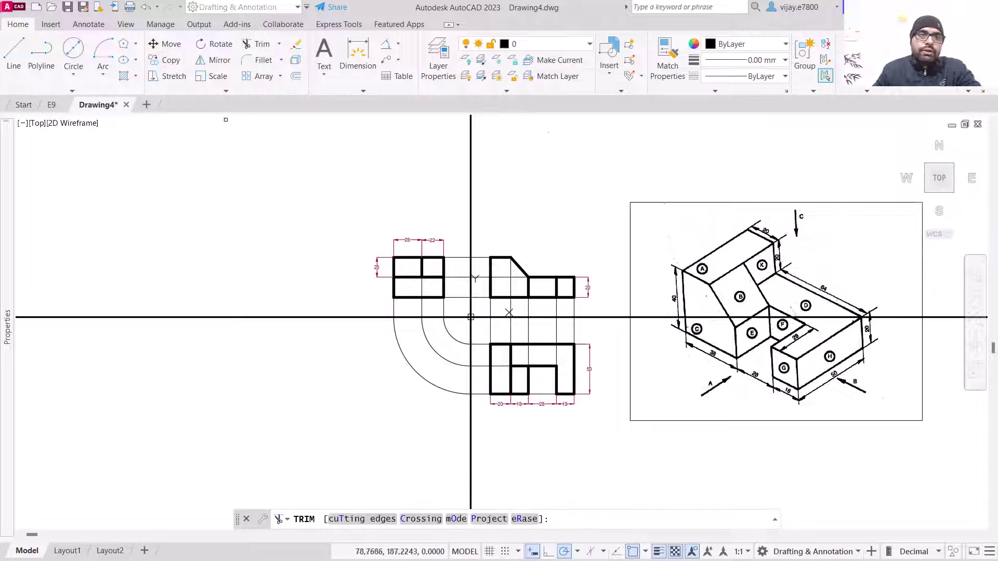
left_click(618, 318)
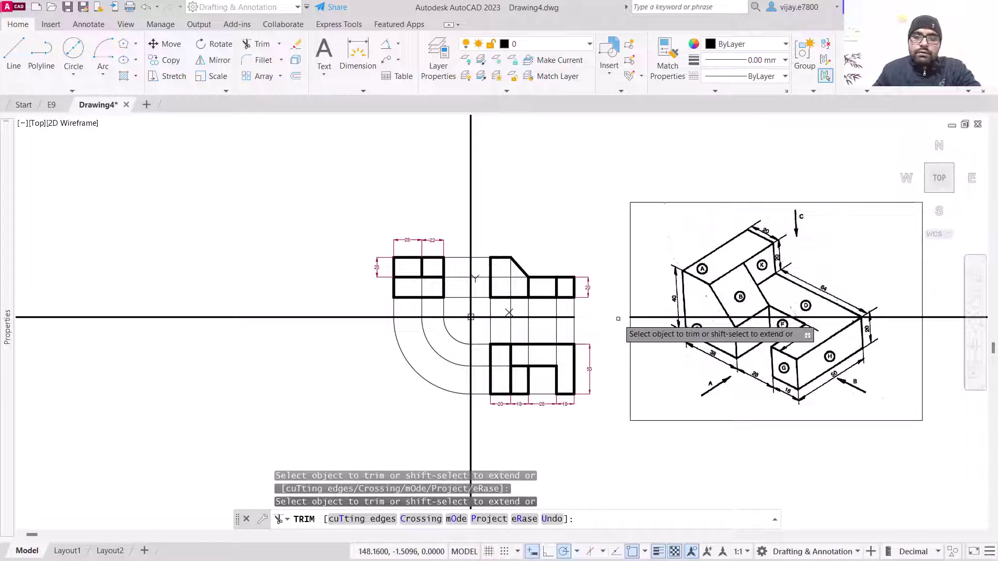
left_click(905, 317)
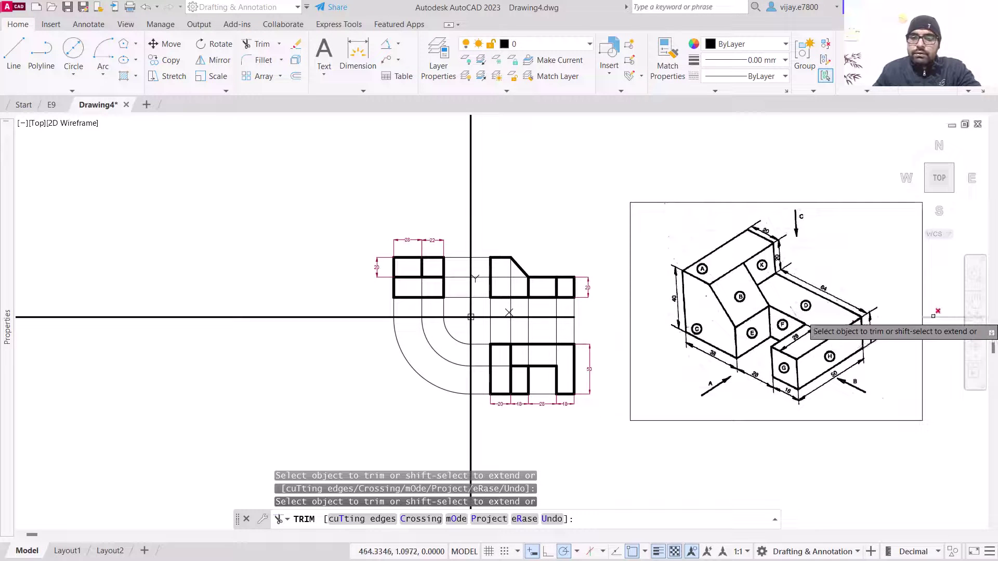
left_click(225, 316)
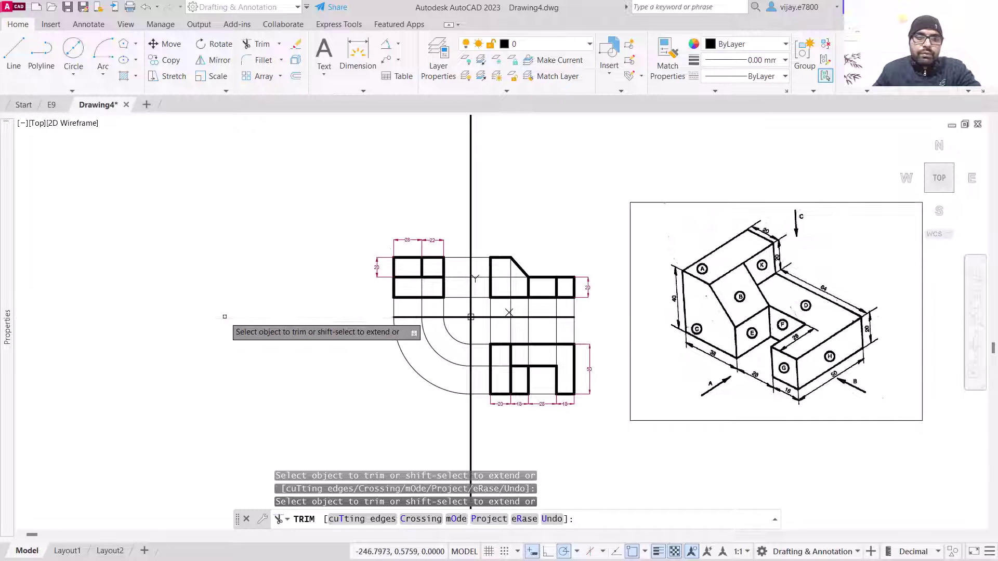
Step: Trim the thick vertical reference line's overhanging ends above and below the views back to the outermost projection lines
left_click(472, 179)
right_click(474, 433)
left_click(462, 437)
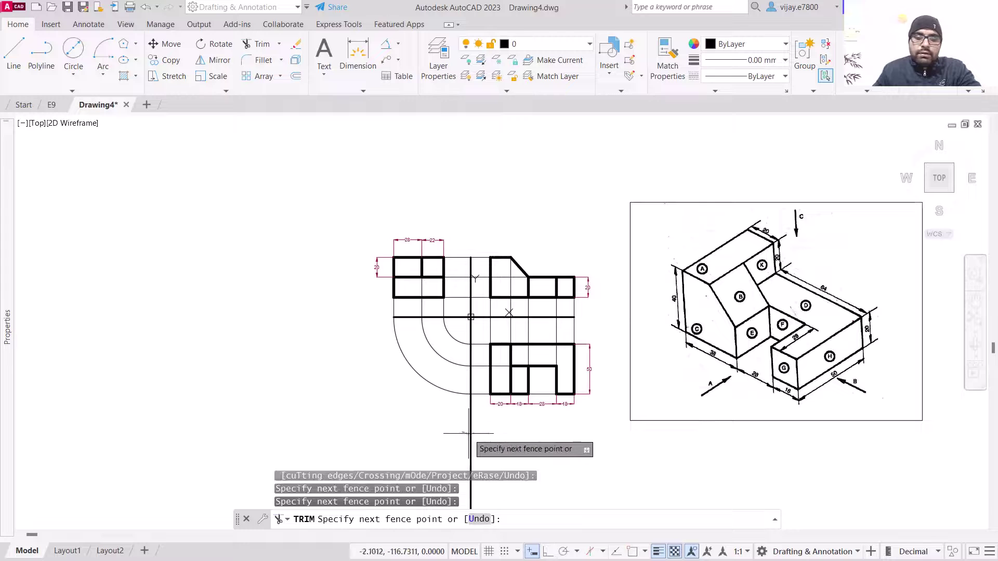
key("Return")
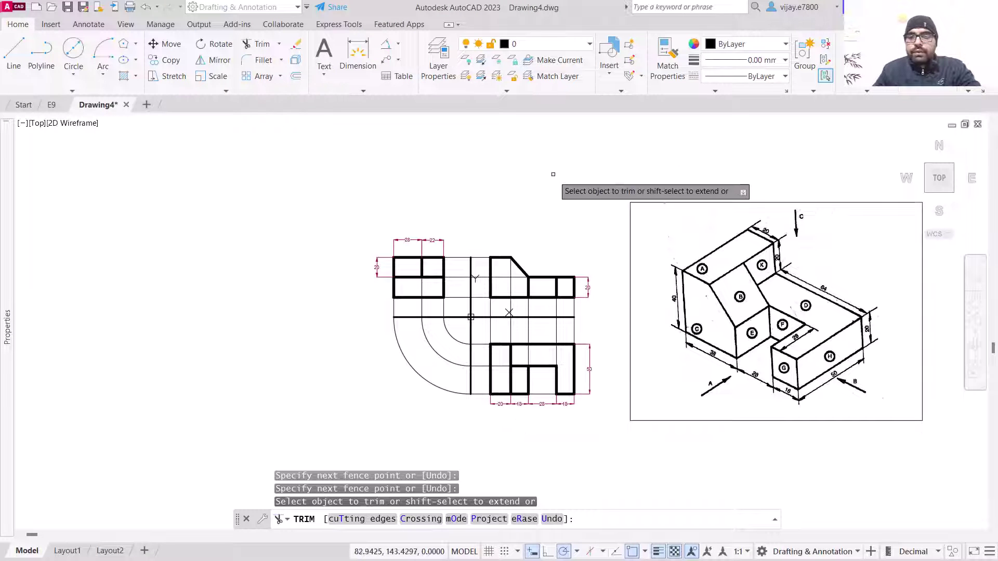
key("Escape")
middle_click_drag(566, 183, 415, 169)
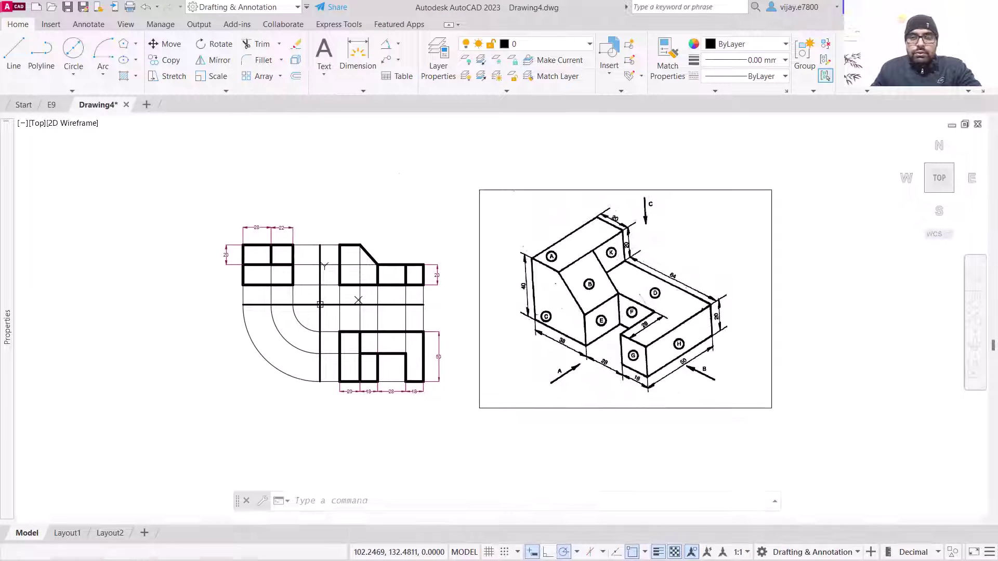